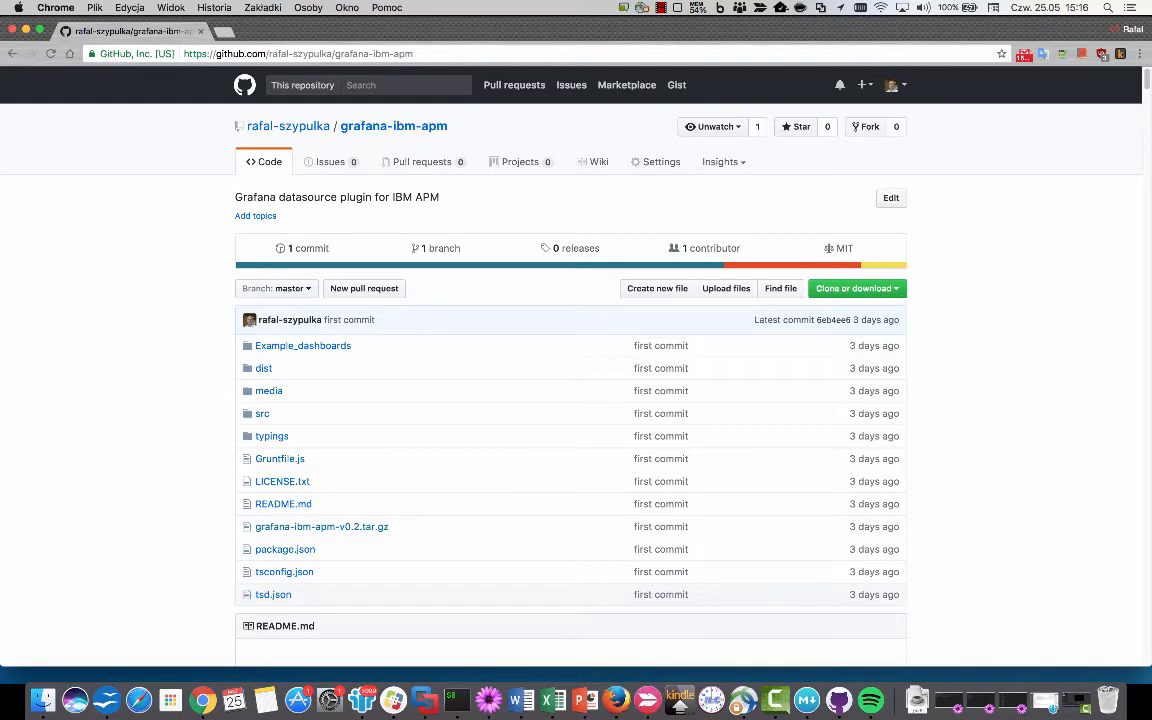
Follow the README's '6. Grafana installation' link to the Installing Grafana docs page.
{"action": "scroll", "coordinate": [576, 360], "scroll_direction": "down", "scroll_amount": 5}
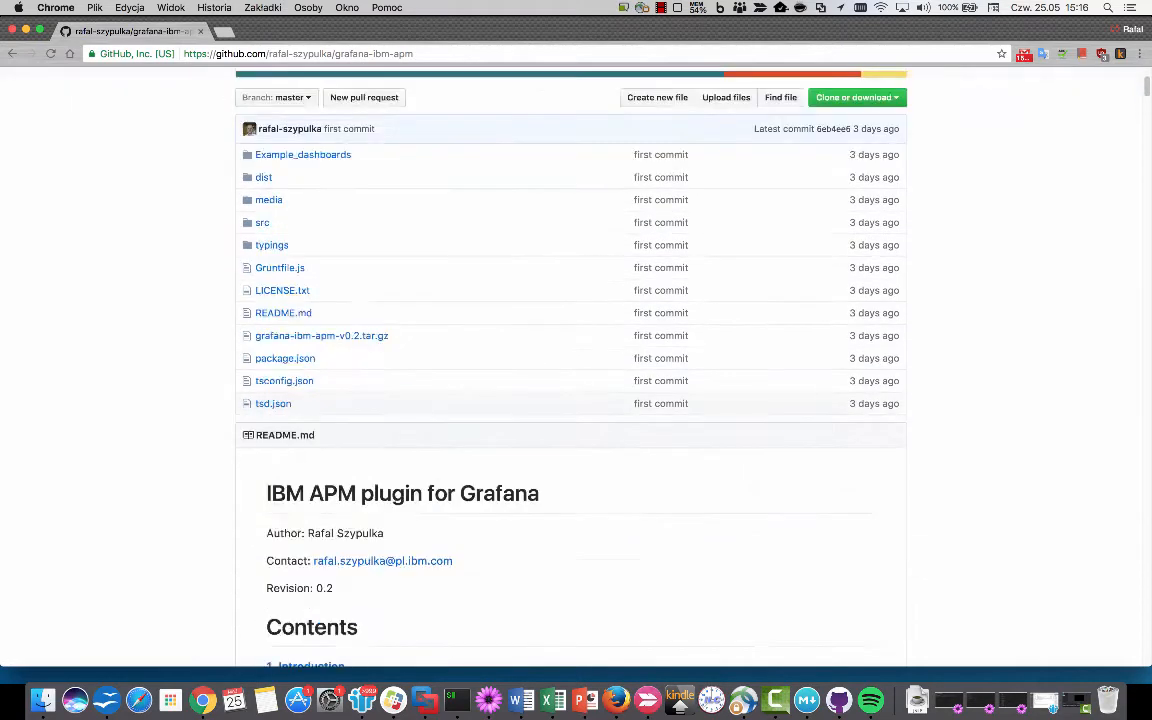
{"action": "scroll", "coordinate": [576, 360], "scroll_direction": "down", "scroll_amount": 1}
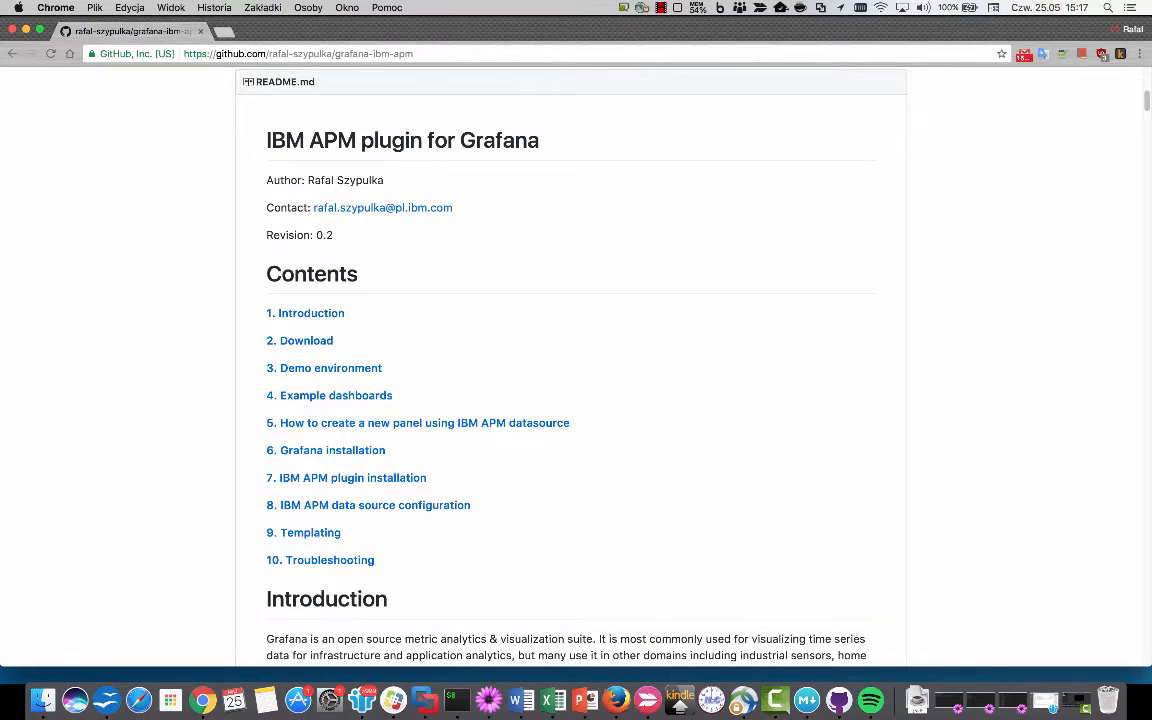
{"action": "left_click", "coordinate": [330, 450]}
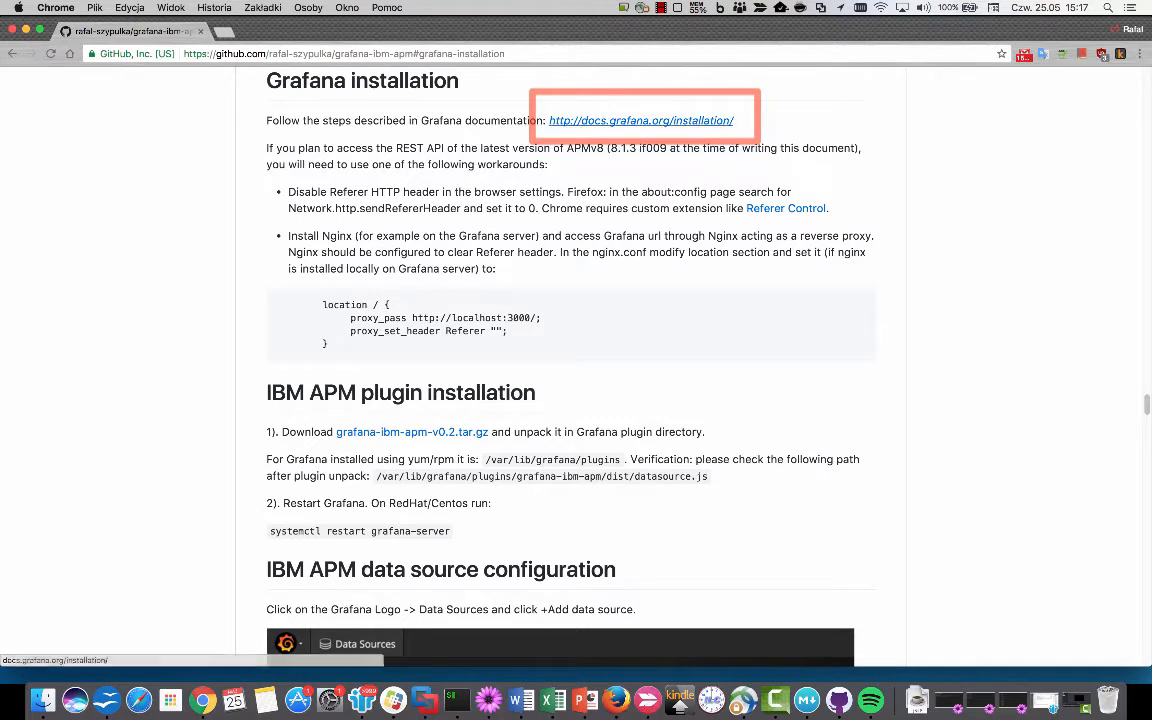
{"action": "left_click", "coordinate": [641, 120]}
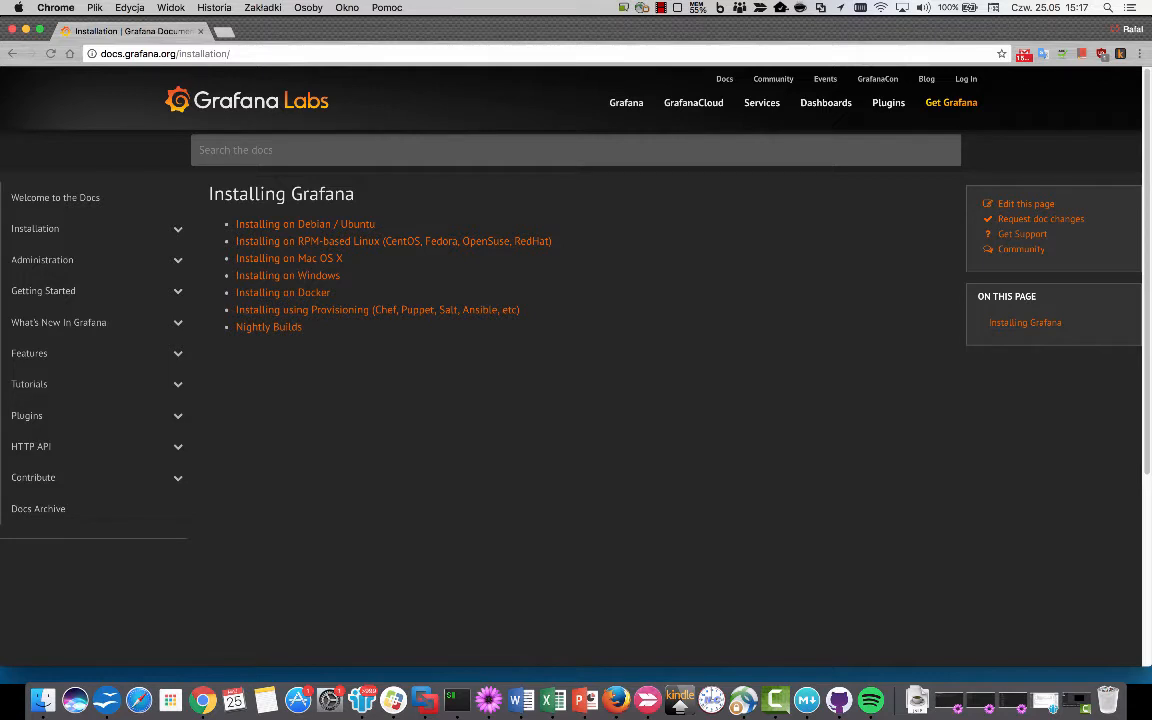
Open the RPM-based Linux install page and copy the grafana-4.3.1 yum install command.
{"action": "left_click", "coordinate": [393, 241]}
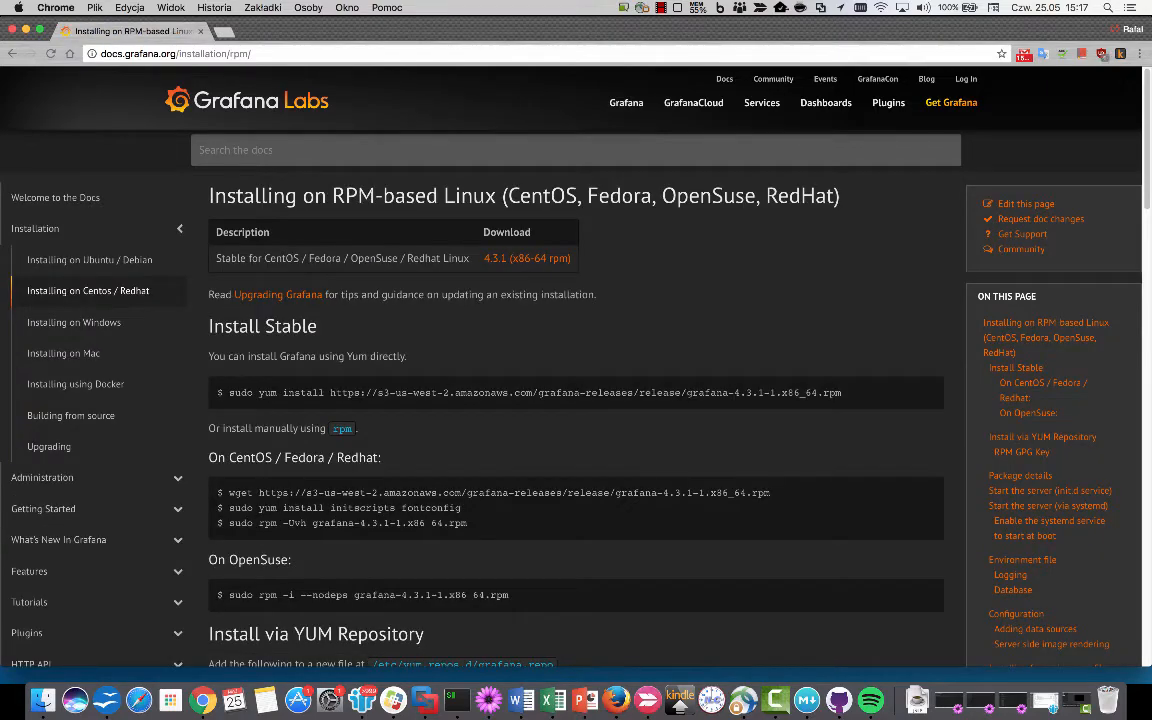
{"action": "left_click_drag", "start_coordinate": [259, 393], "coordinate": [842, 393]}
{"action": "key", "text": "super+c"}
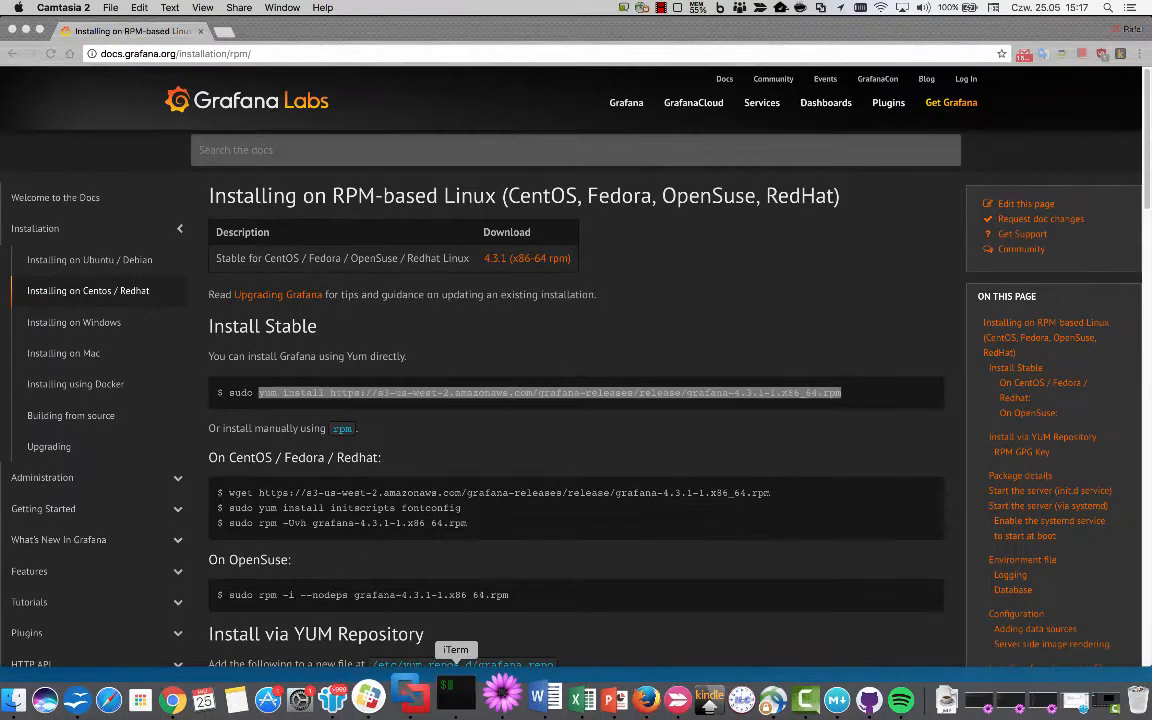
{"action": "left_click", "coordinate": [455, 690]}
Install the grafana-4.3.1 RPM with the pasted yum command, answering y.
{"action": "key", "text": "super+v"}
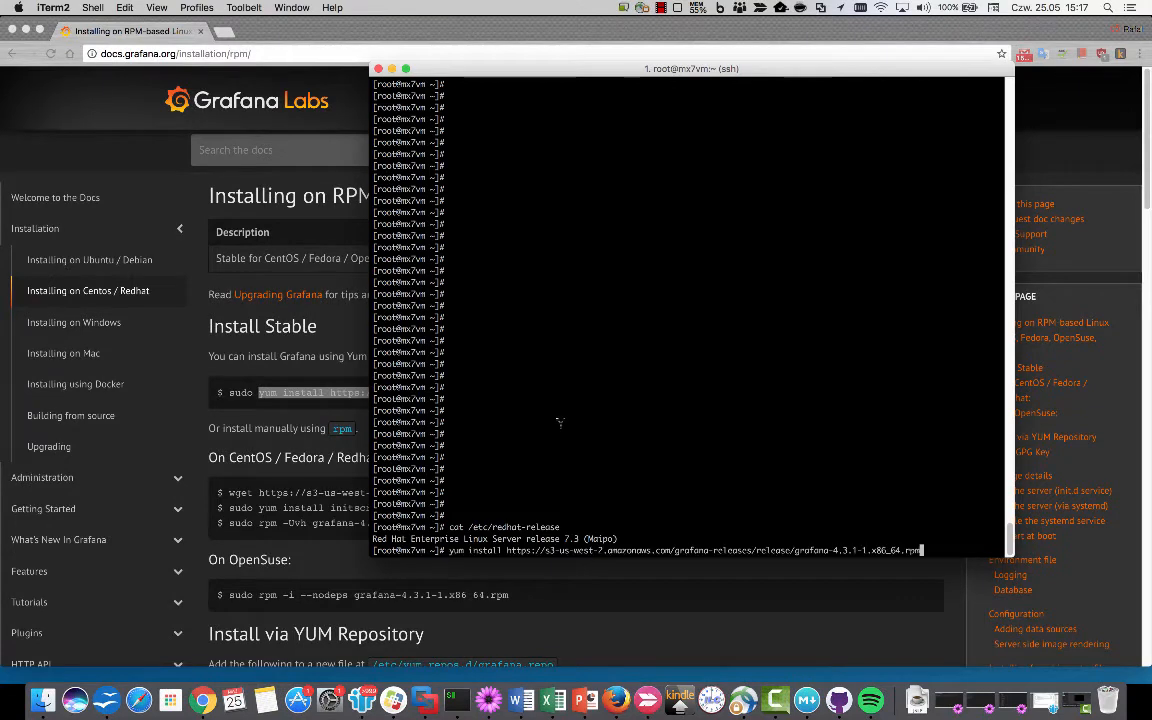
{"action": "key", "text": "Return"}
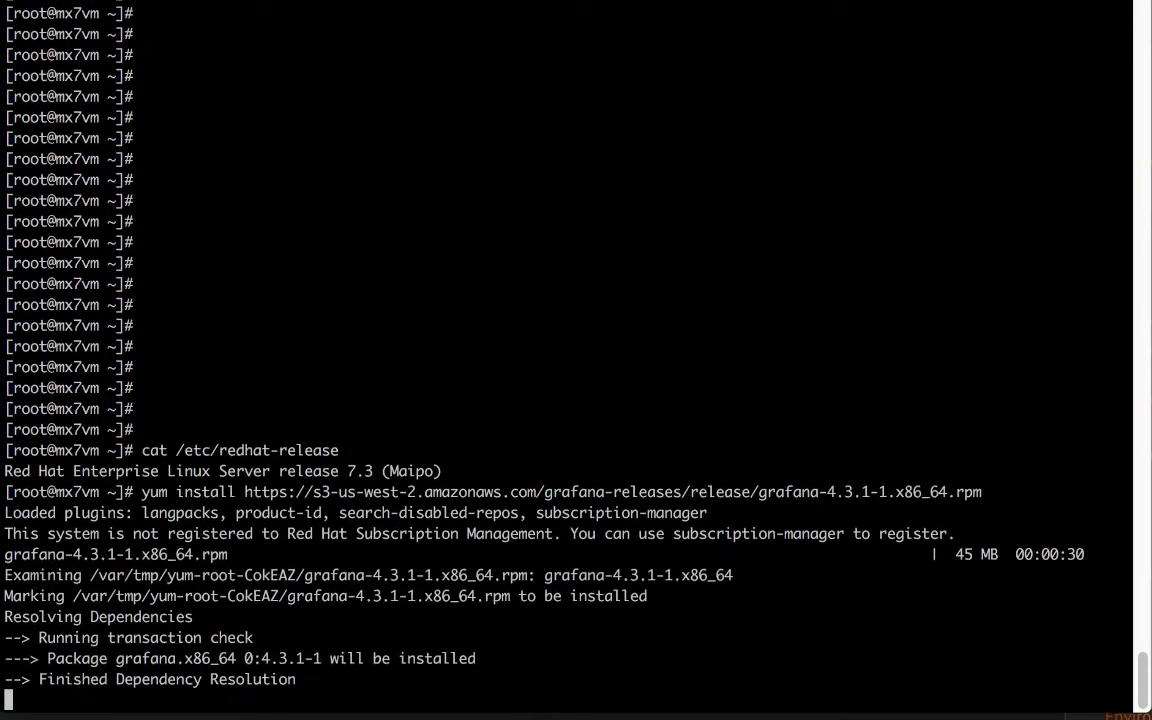
{"action": "type", "text": "y"}
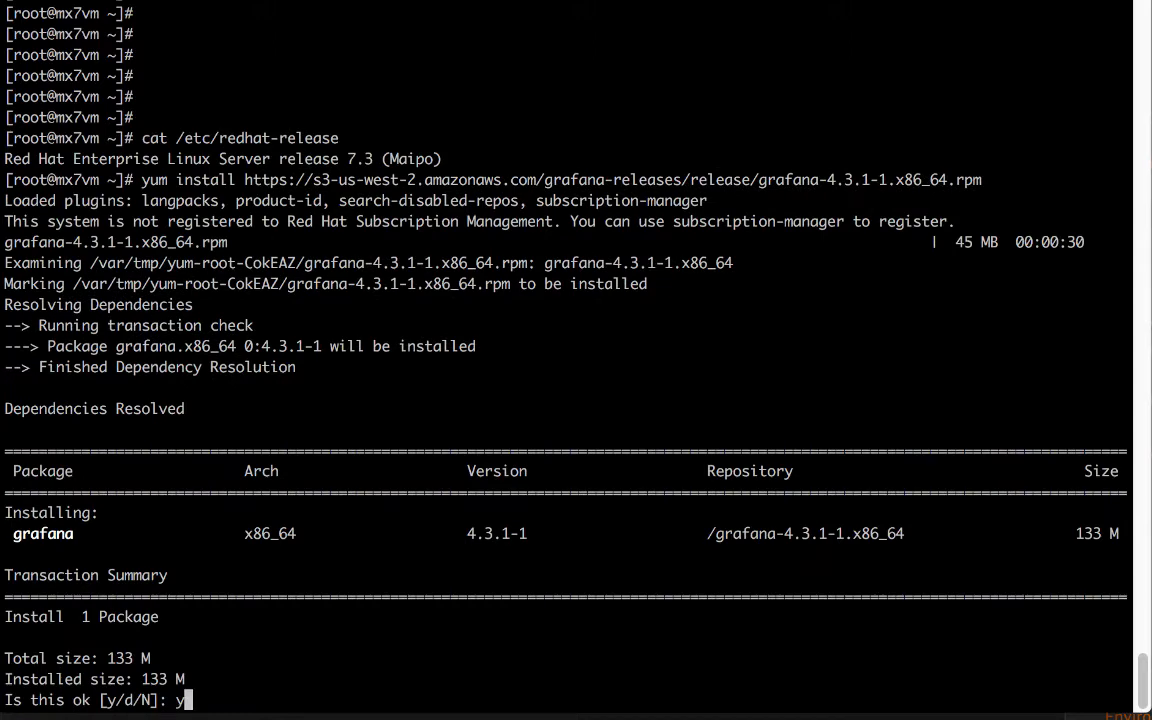
{"action": "key", "text": "Return"}
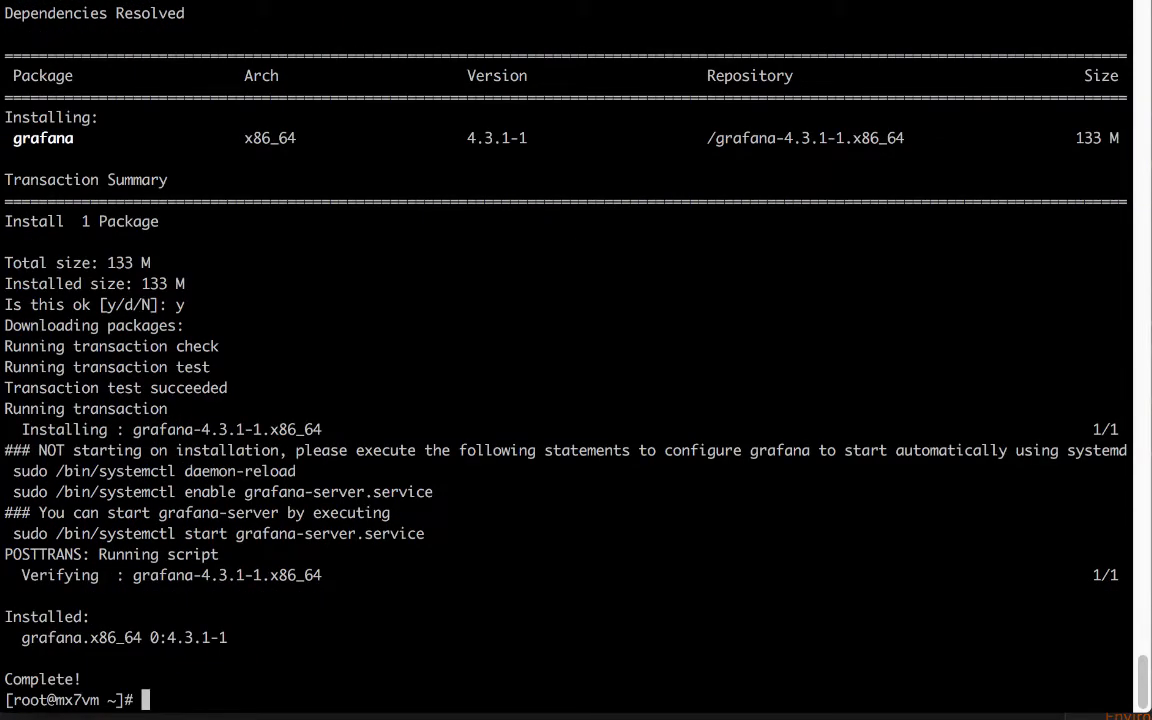
Start grafana-server with systemctl and confirm its status is active (running).
{"action": "type", "text": "system"}
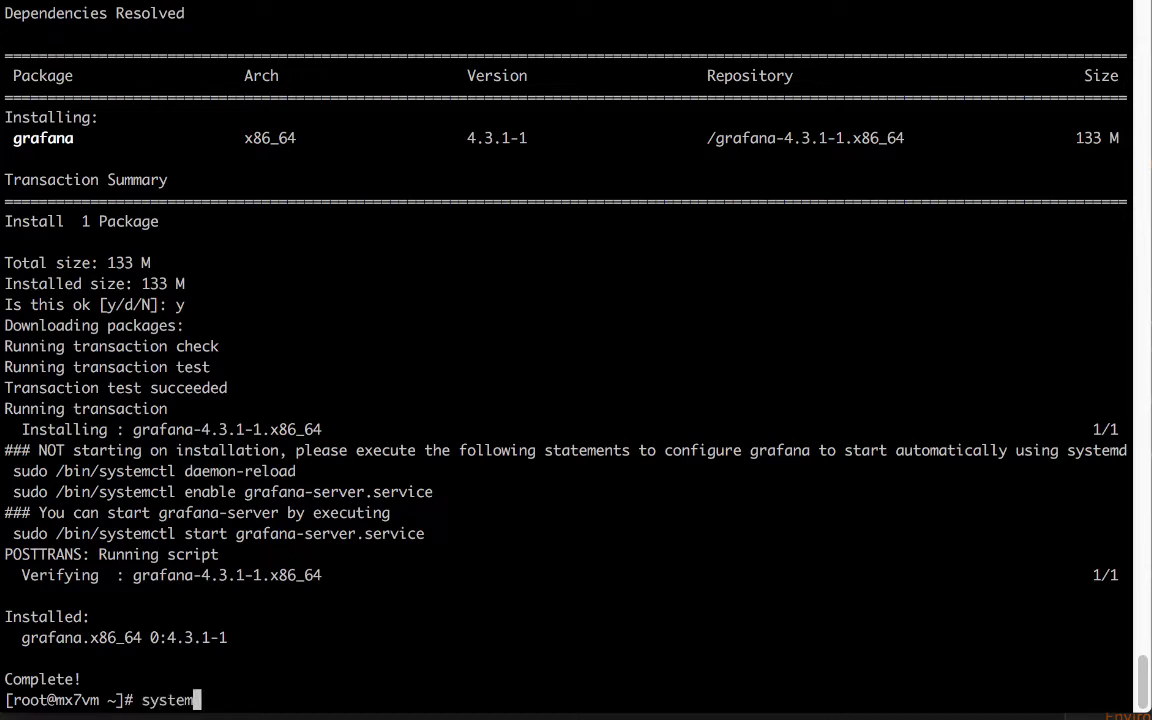
{"action": "type", "text": "ctl start grafan"}
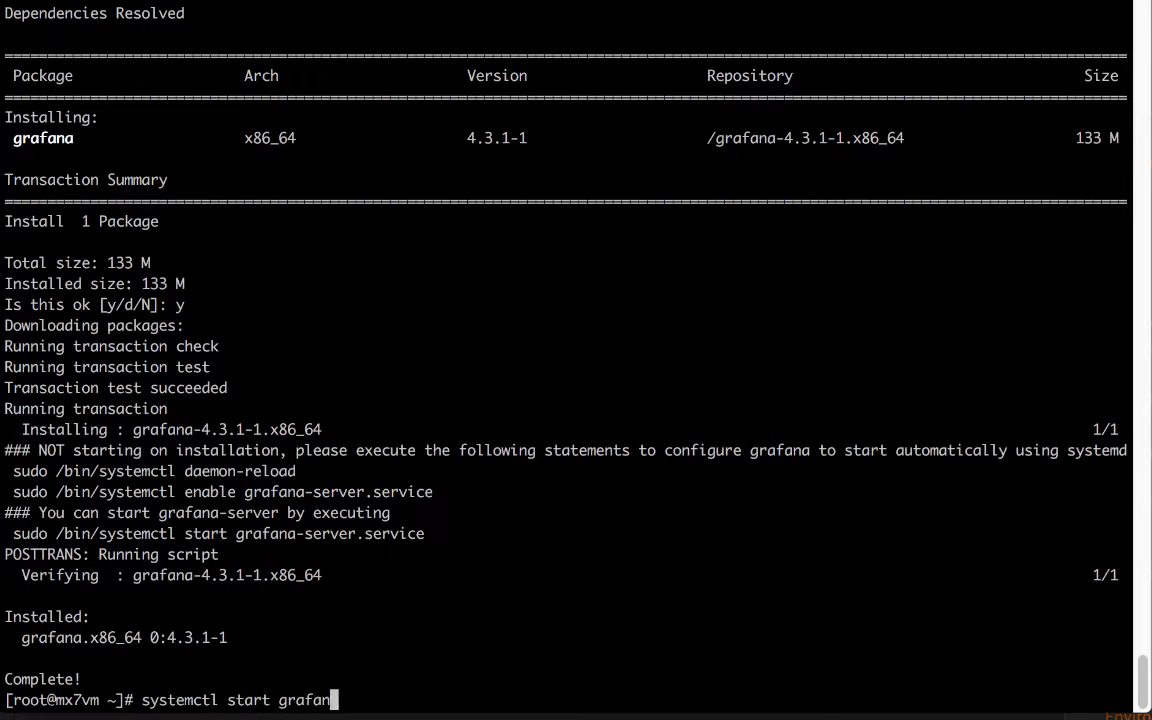
{"action": "type", "text": "a-server"}
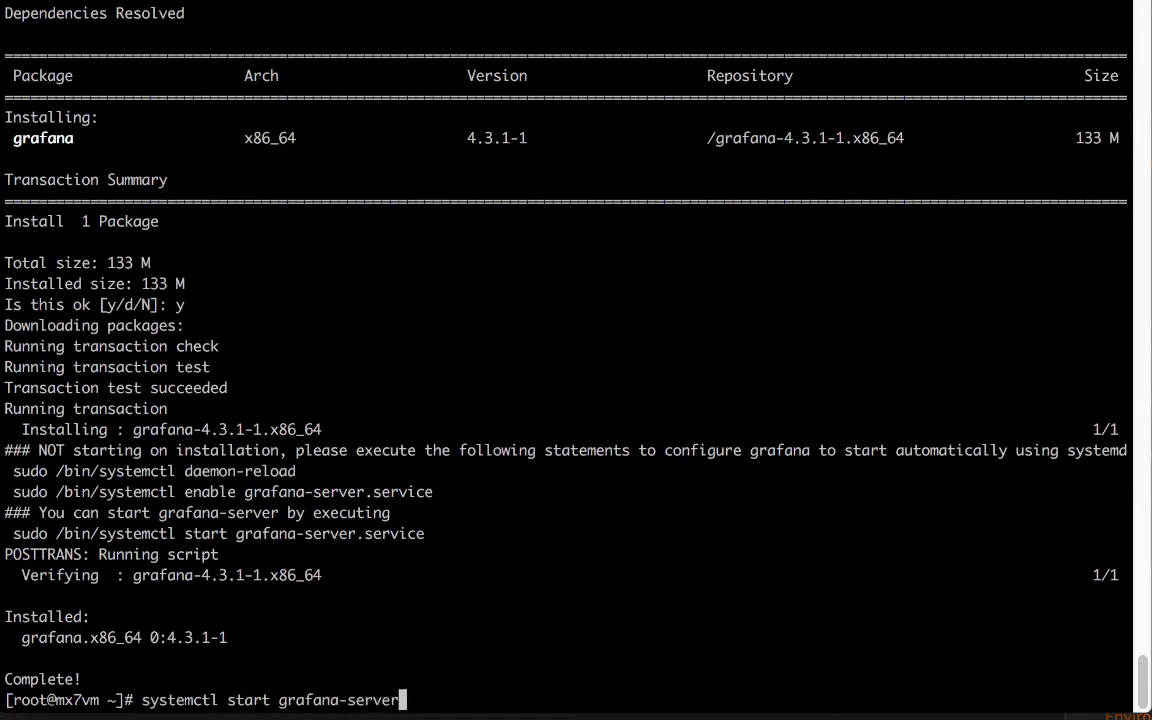
{"action": "key", "text": "Return"}
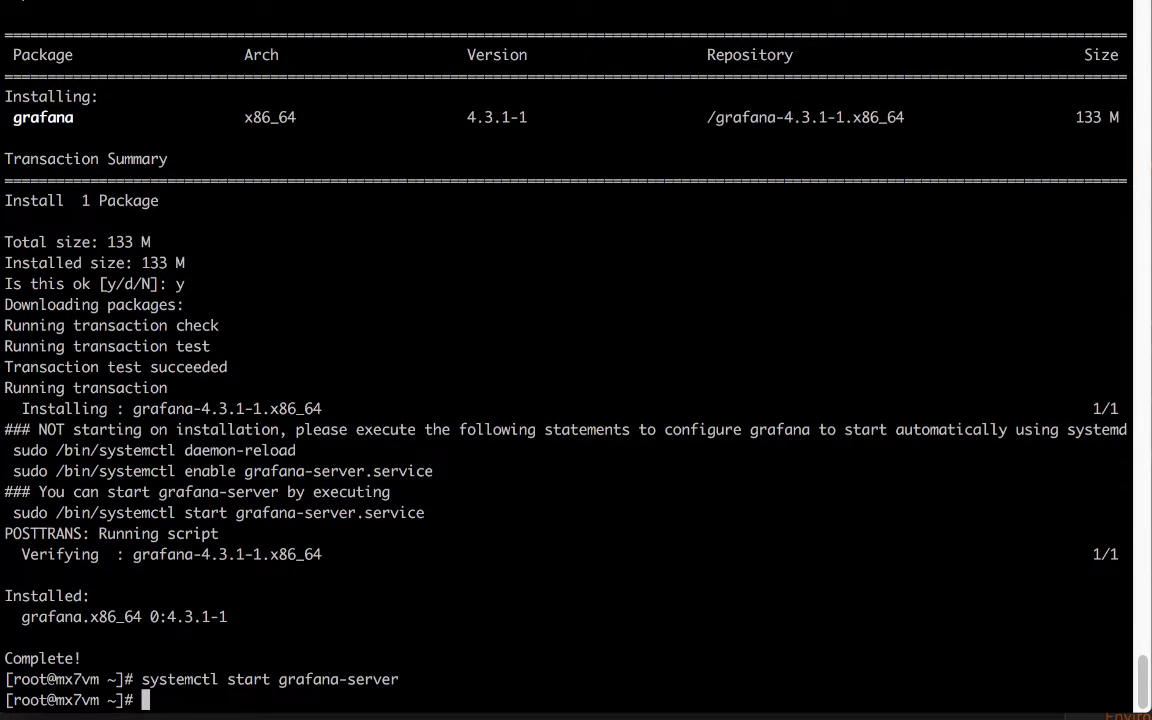
{"action": "key", "text": "Up"}
{"action": "key", "text": "Left"}
{"action": "key", "text": "Left"}
{"action": "key", "text": "Left"}
{"action": "key", "text": "Left"}
{"action": "key", "text": "Left"}
{"action": "key", "text": "Left"}
{"action": "key", "text": "Left"}
{"action": "key", "text": "Left"}
{"action": "key", "text": "Left"}
{"action": "key", "text": "Left"}
{"action": "key", "text": "Left"}
{"action": "key", "text": "Left"}
{"action": "key", "text": "Left"}
{"action": "key", "text": "Left"}
{"action": "key", "text": "Left"}
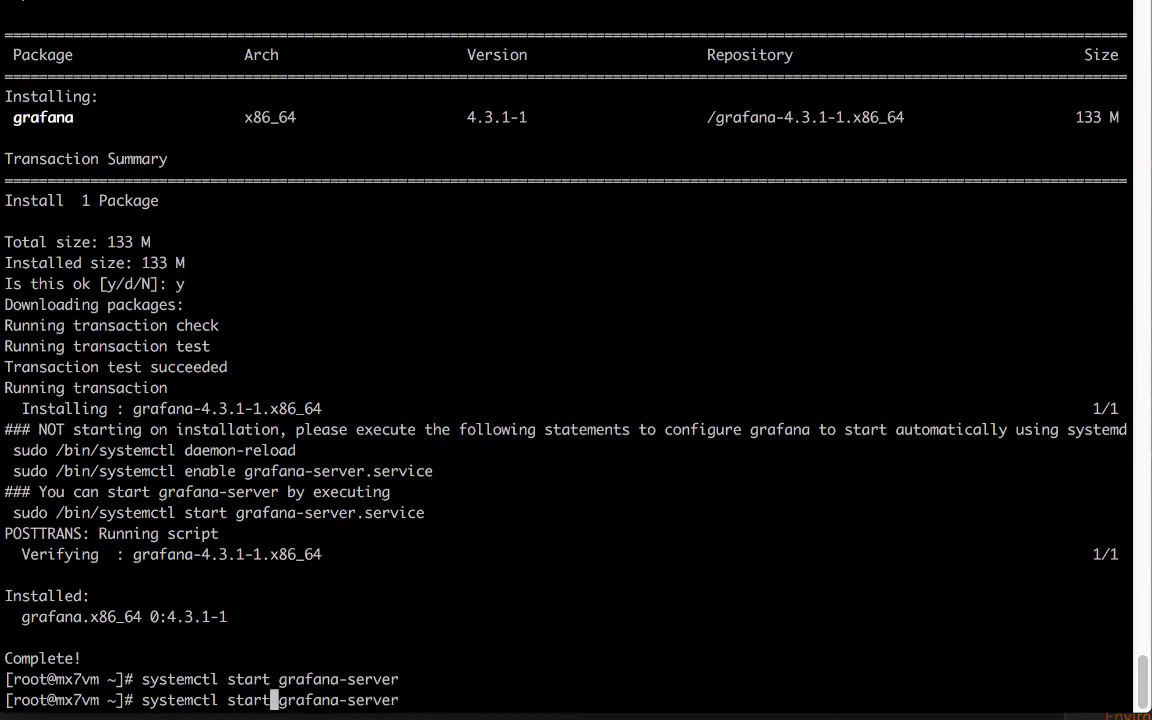
{"action": "key", "text": "BackSpace"}
{"action": "key", "text": "BackSpace"}
{"action": "key", "text": "BackSpace"}
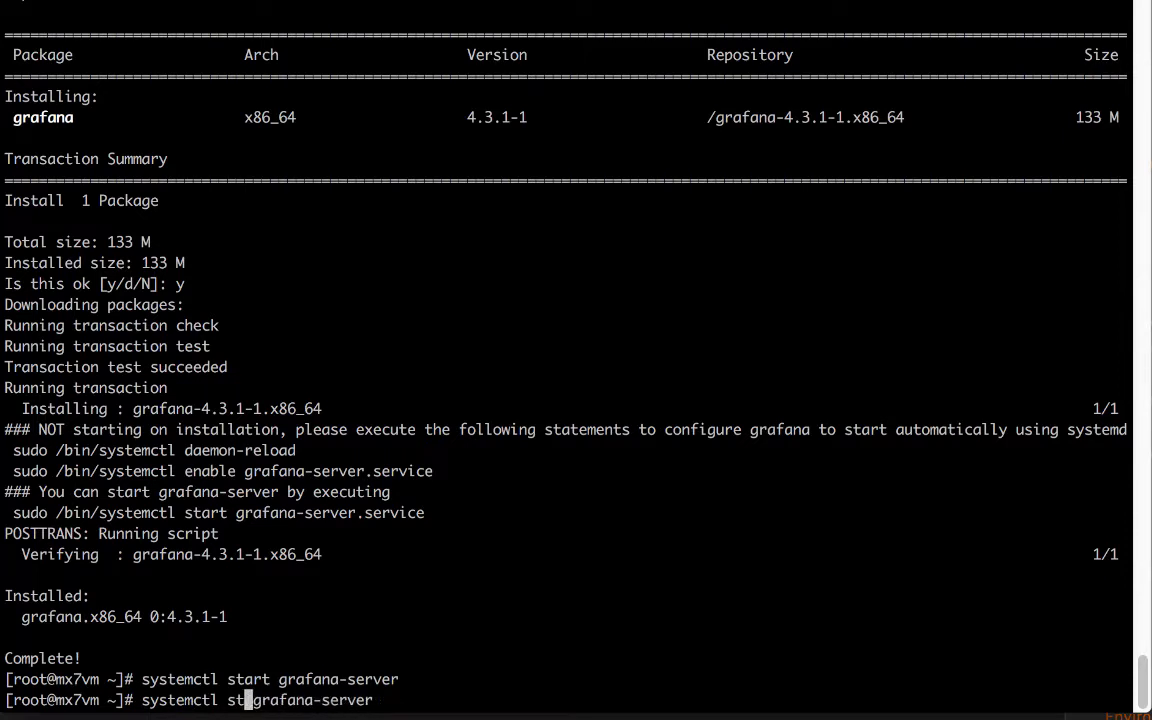
{"action": "type", "text": "a"}
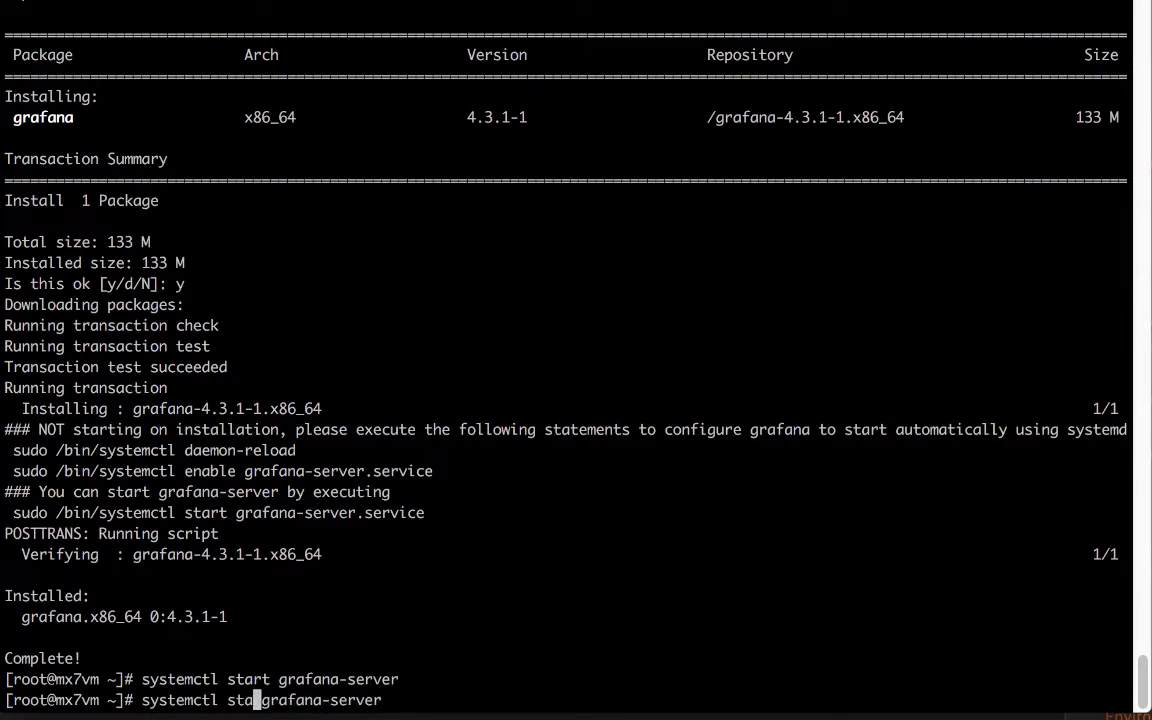
{"action": "type", "text": "tus"}
{"action": "key", "text": "Return"}
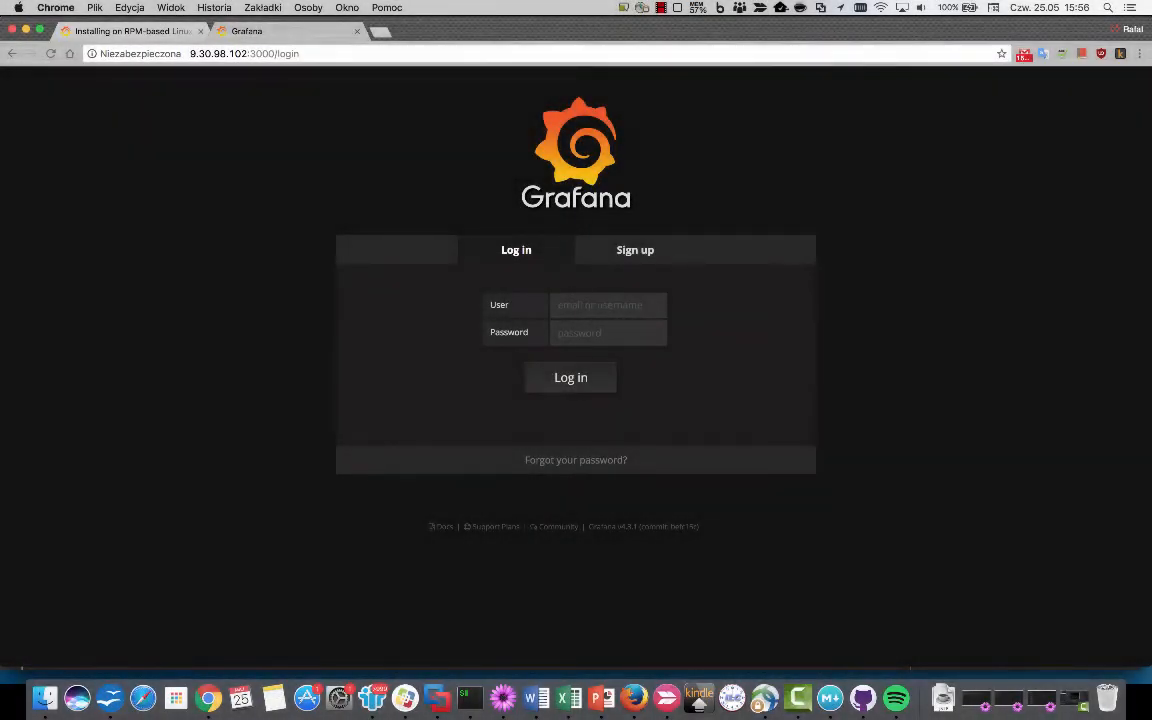
Reload the login page, sign in with the default admin user and password, and dismiss the save-password prompt.
{"action": "key", "text": "super+l"}
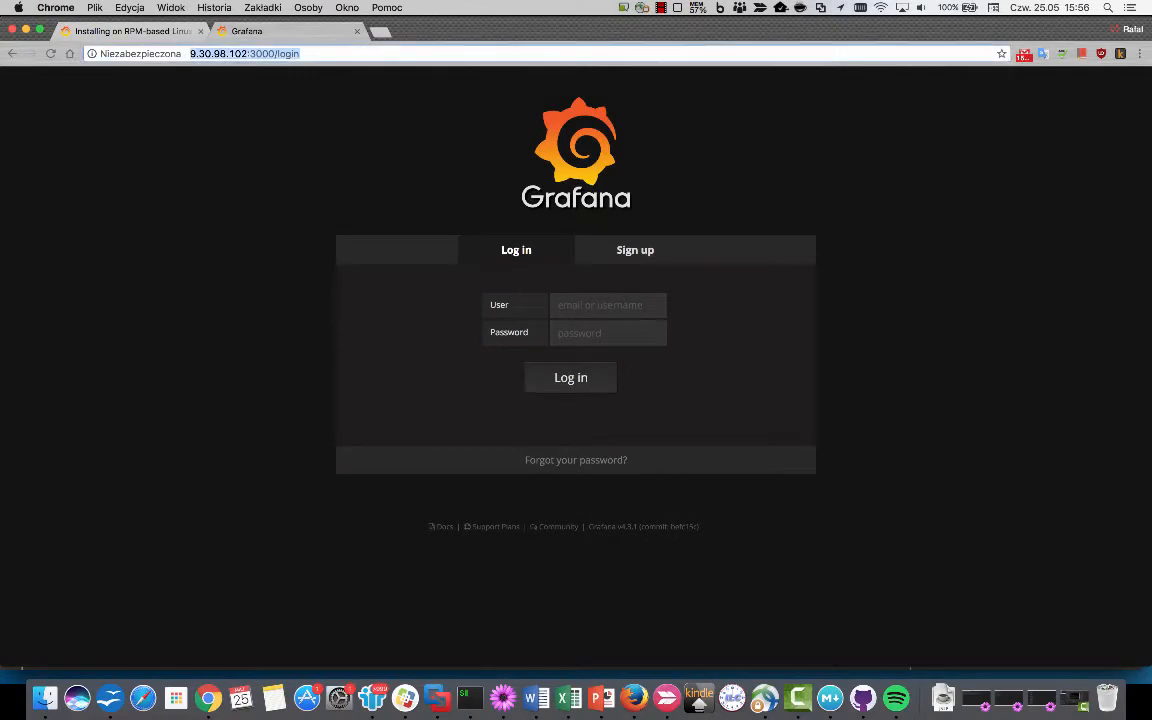
{"action": "key", "text": "Return"}
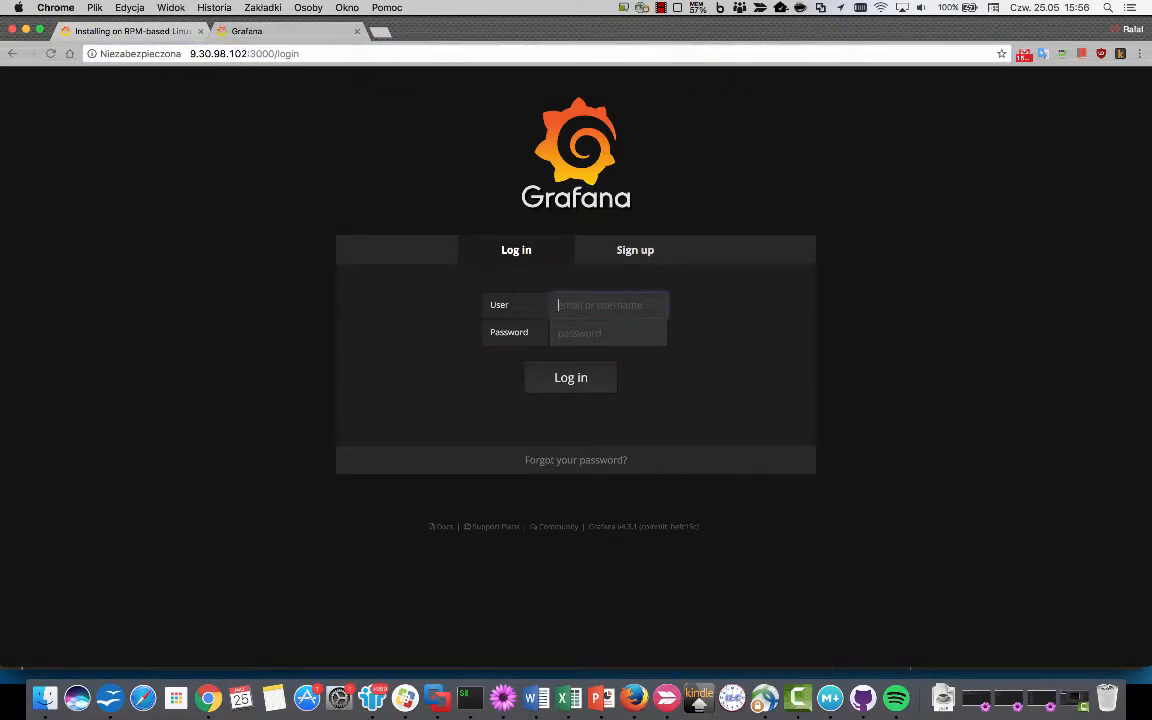
{"action": "type", "text": "admin"}
{"action": "key", "text": "Tab"}
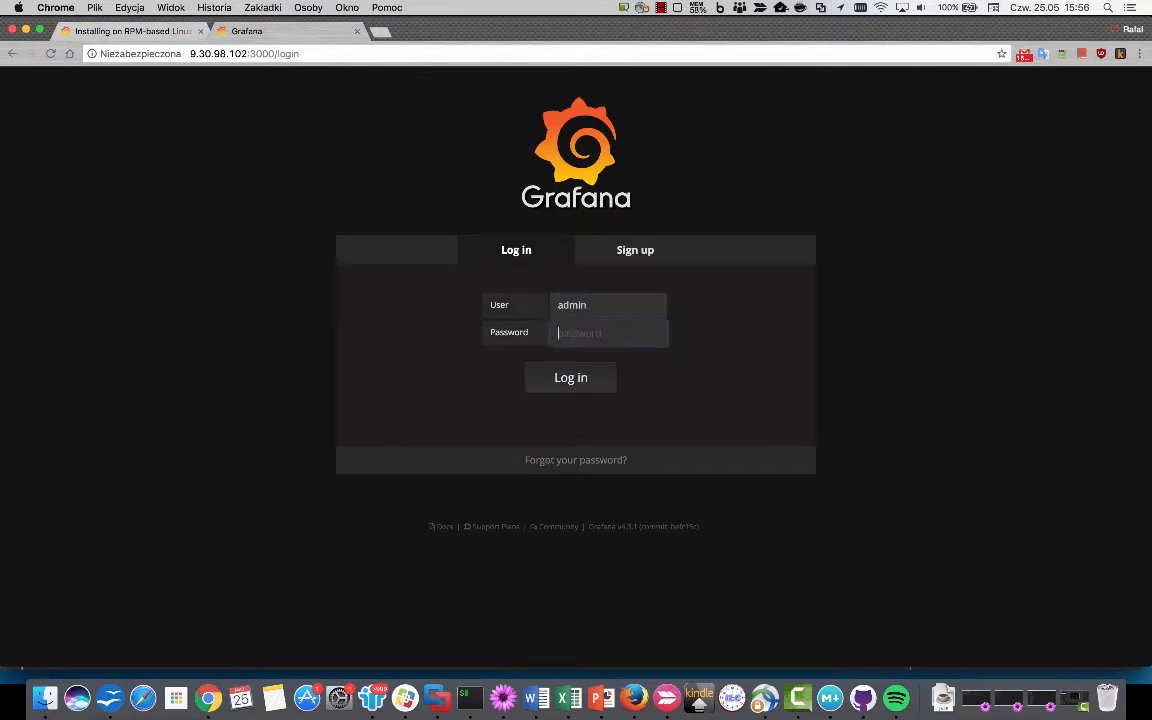
{"action": "type", "text": "admin"}
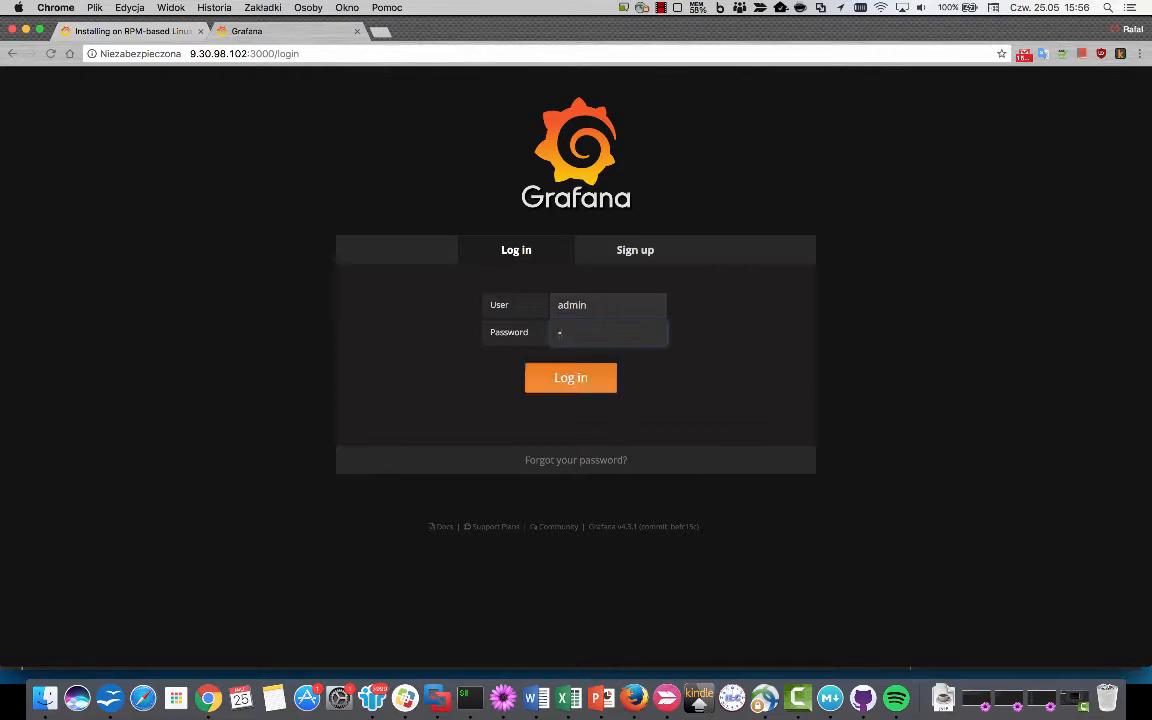
{"action": "key", "text": "Return"}
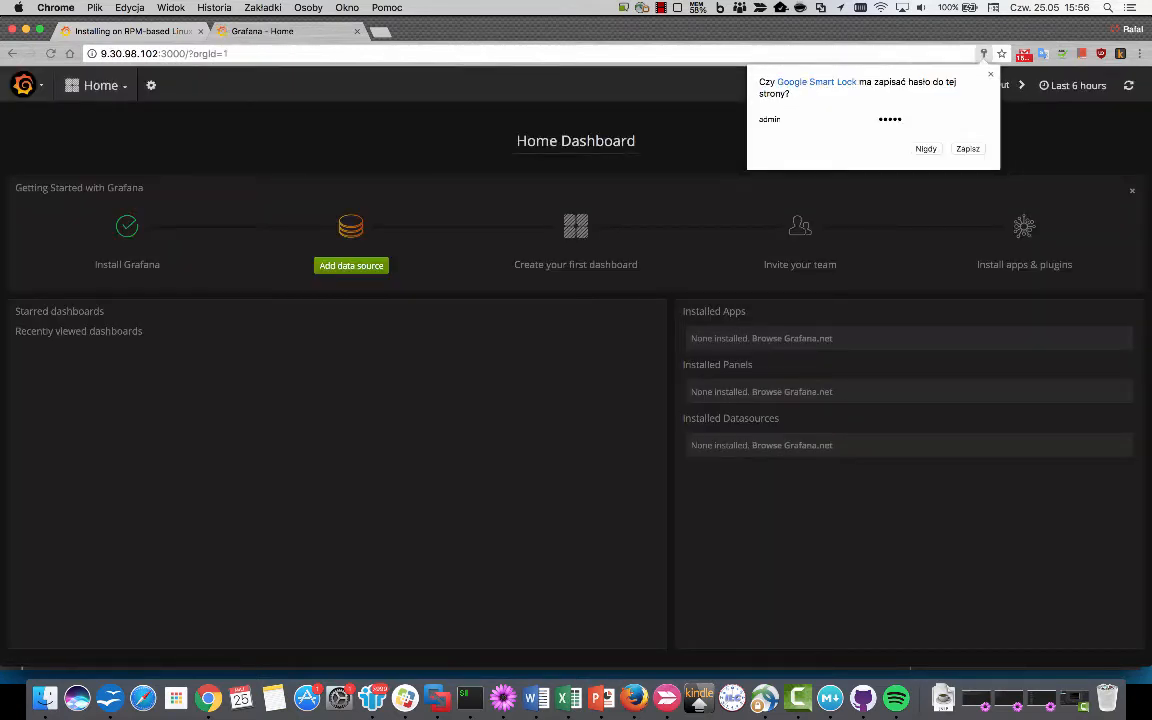
{"action": "left_click", "coordinate": [991, 74]}
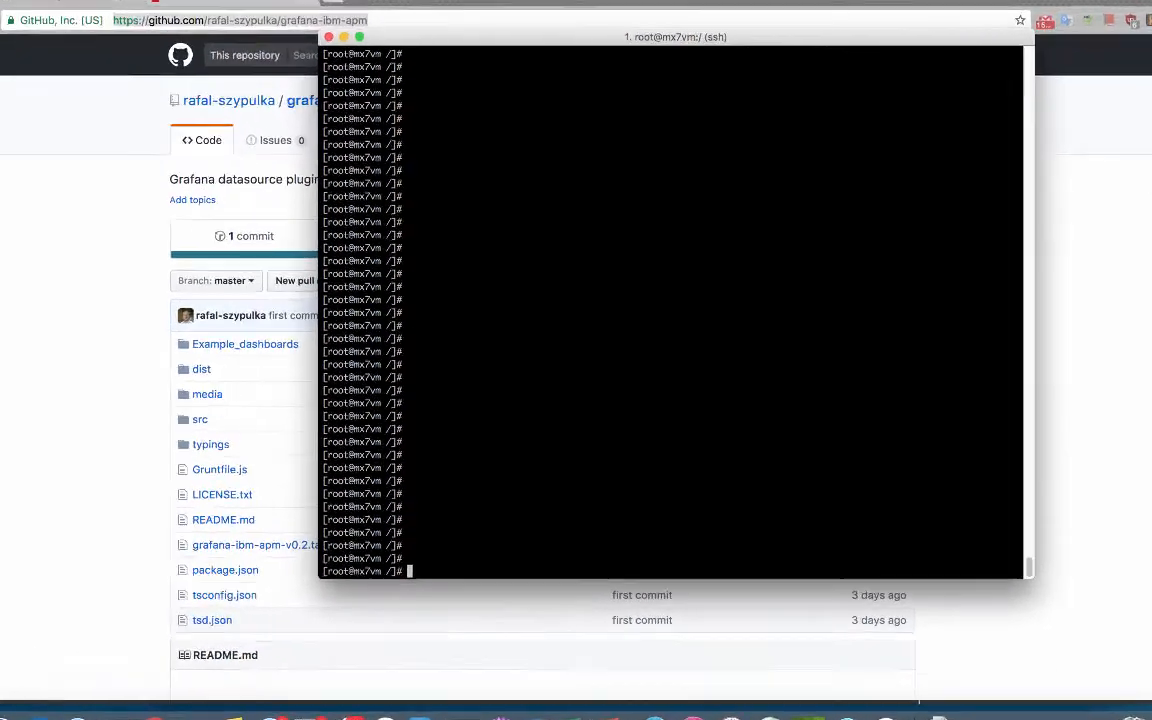
Change to /var/lib/grafana/plugins/, list it as empty, and start a git clone command.
{"action": "type", "text": "cd /"}
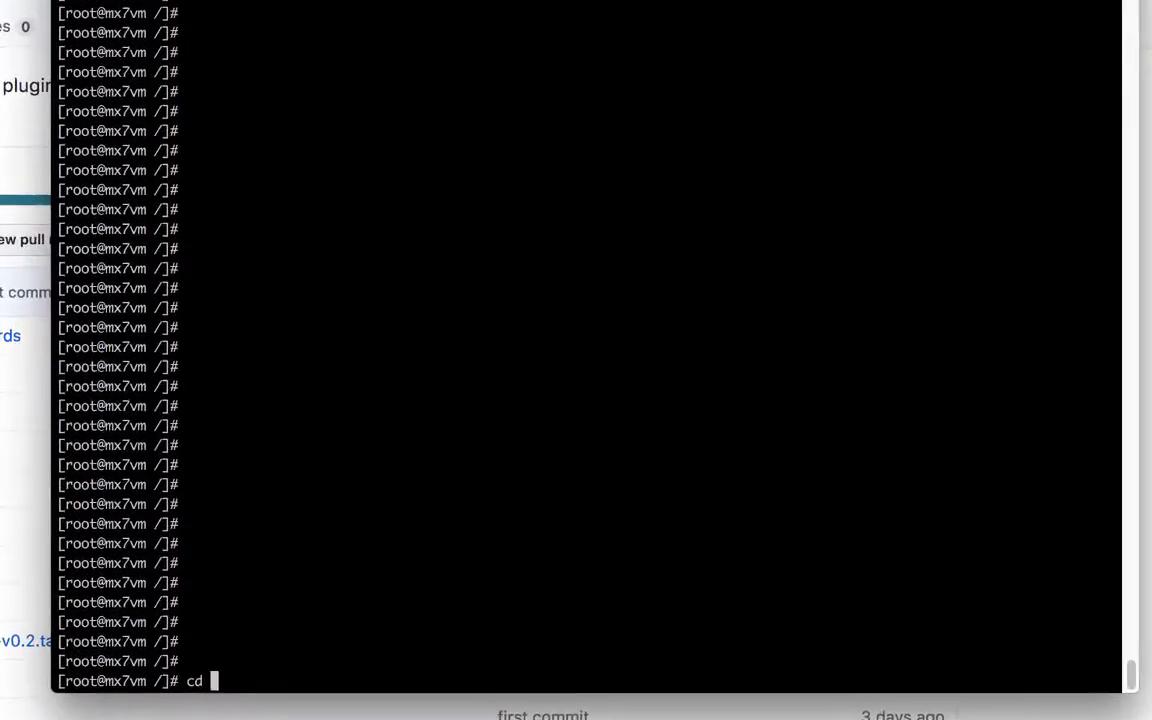
{"action": "type", "text": "var/l"}
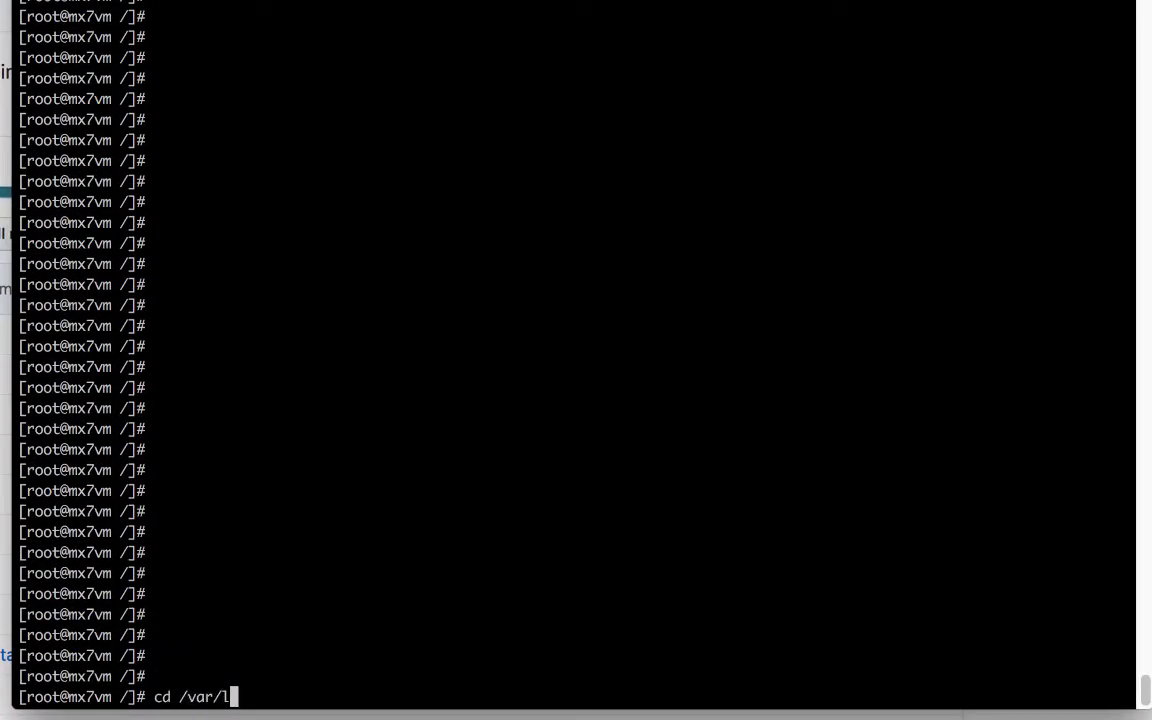
{"action": "type", "text": "ib/grafana/"}
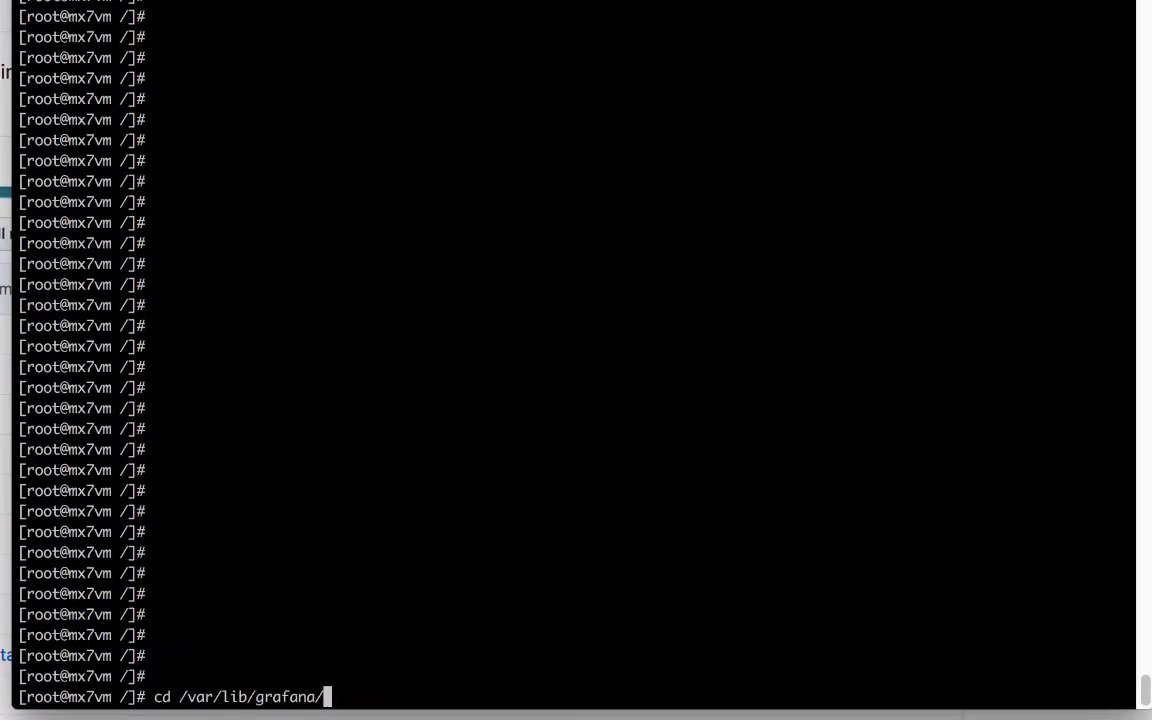
{"action": "type", "text": "plugins/"}
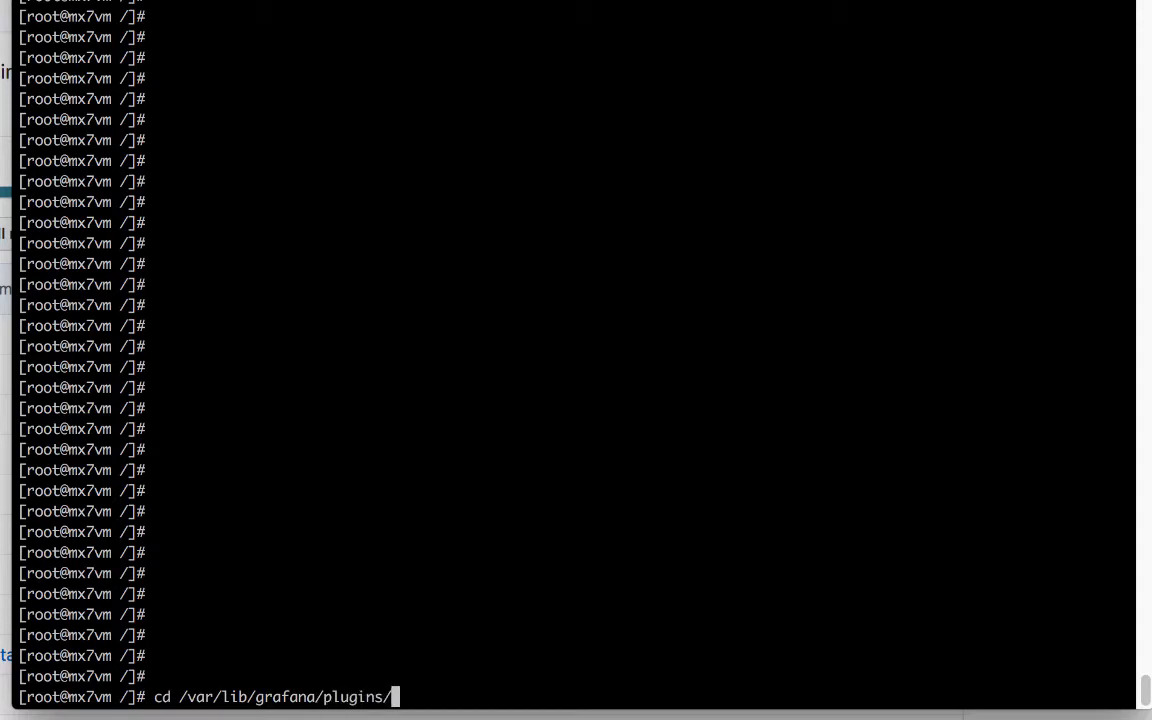
{"action": "key", "text": "Return"}
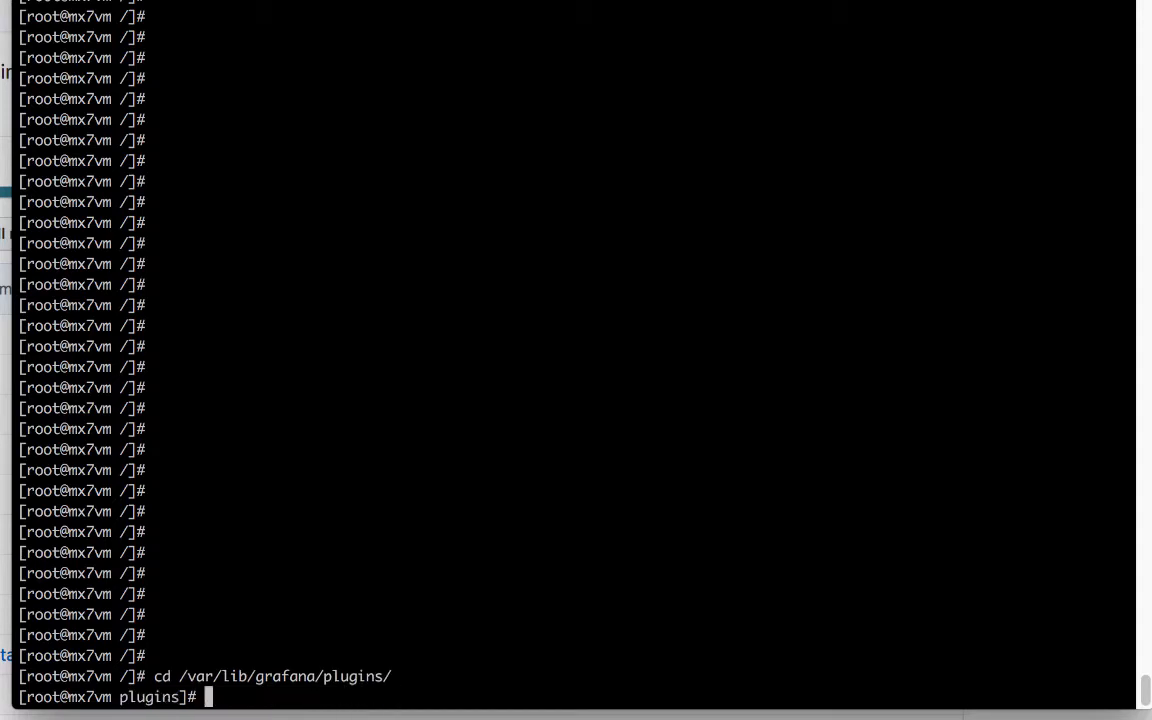
{"action": "type", "text": "ls"}
{"action": "key", "text": "Return"}
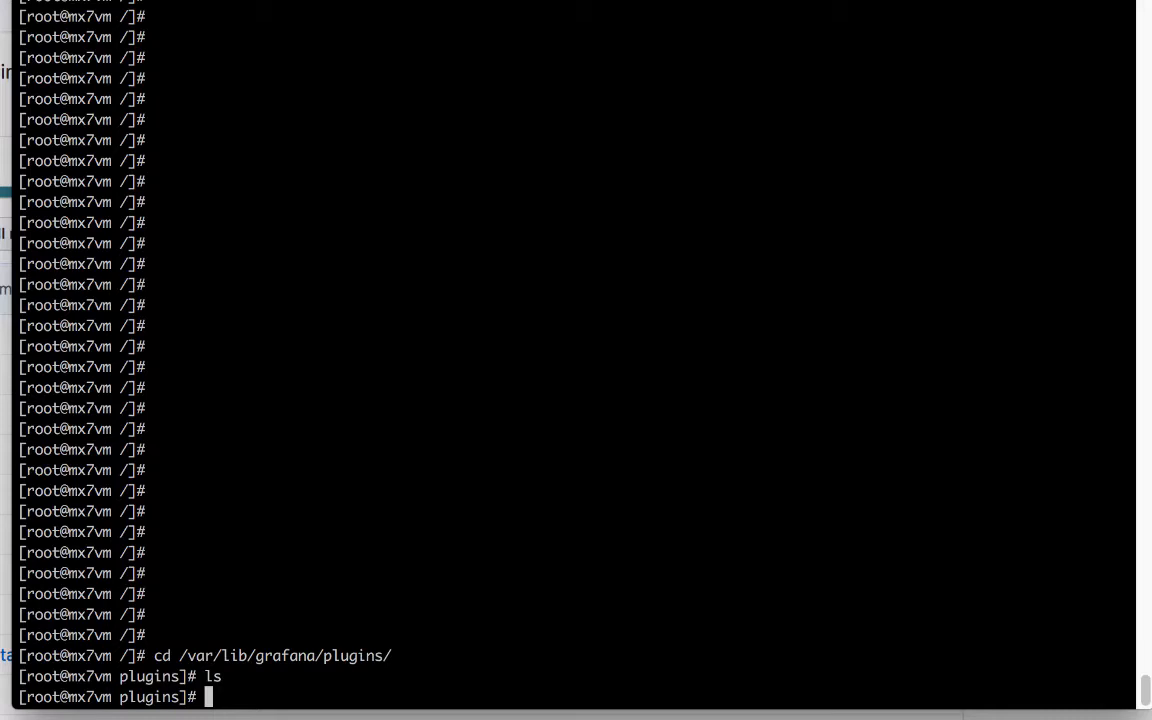
{"action": "type", "text": "git clone"}
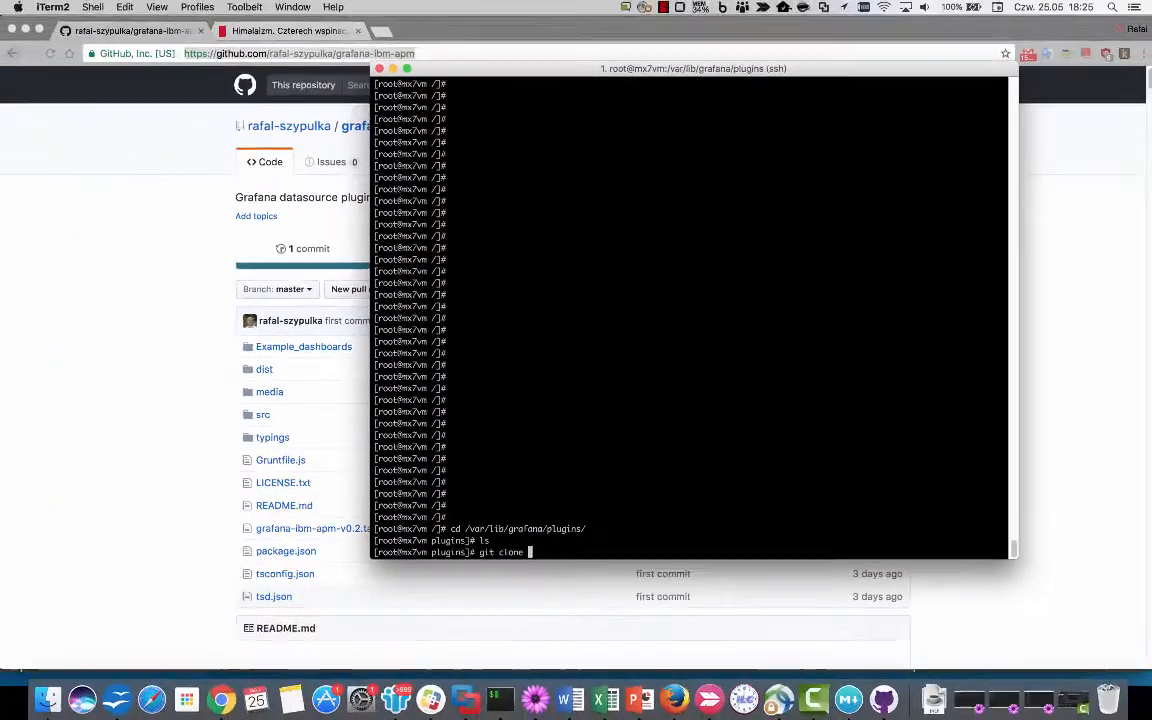
Clone the grafana-ibm-apm repository from its GitHub URL into the plugins folder.
{"action": "left_click", "coordinate": [337, 51]}
{"action": "left_click_drag", "start_coordinate": [726, 57], "coordinate": [230, 57]}
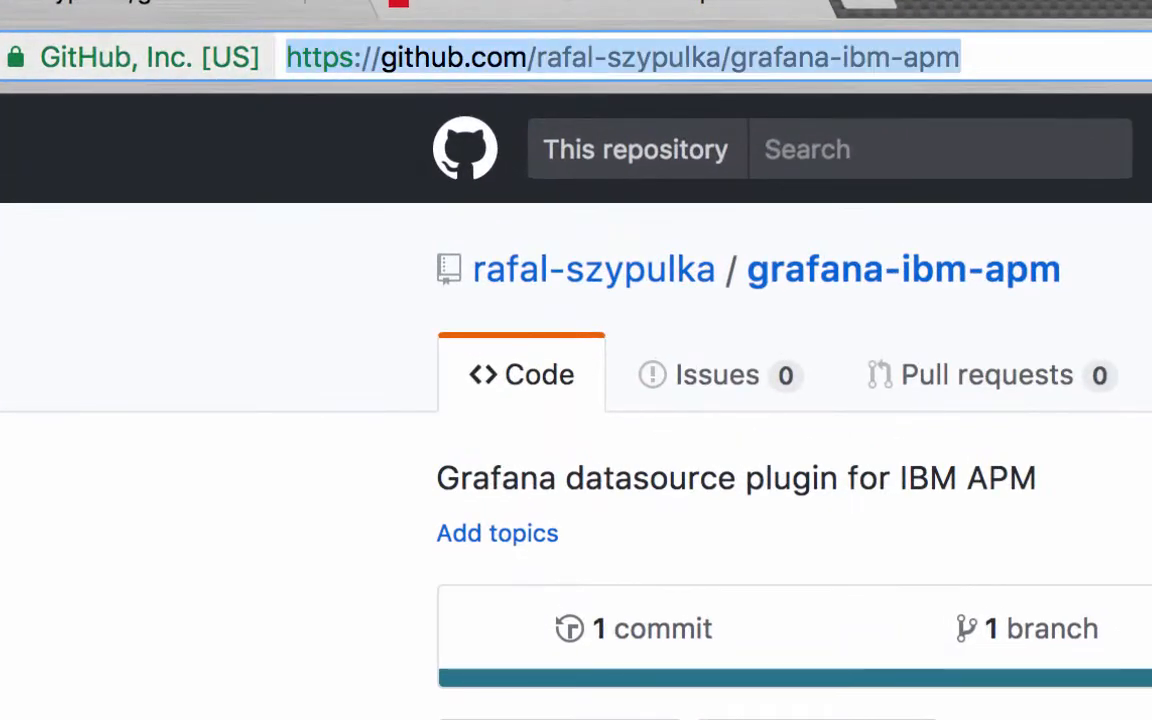
{"action": "key", "text": "super+c"}
{"action": "key", "text": "super+Tab"}
{"action": "key", "text": "super+v"}
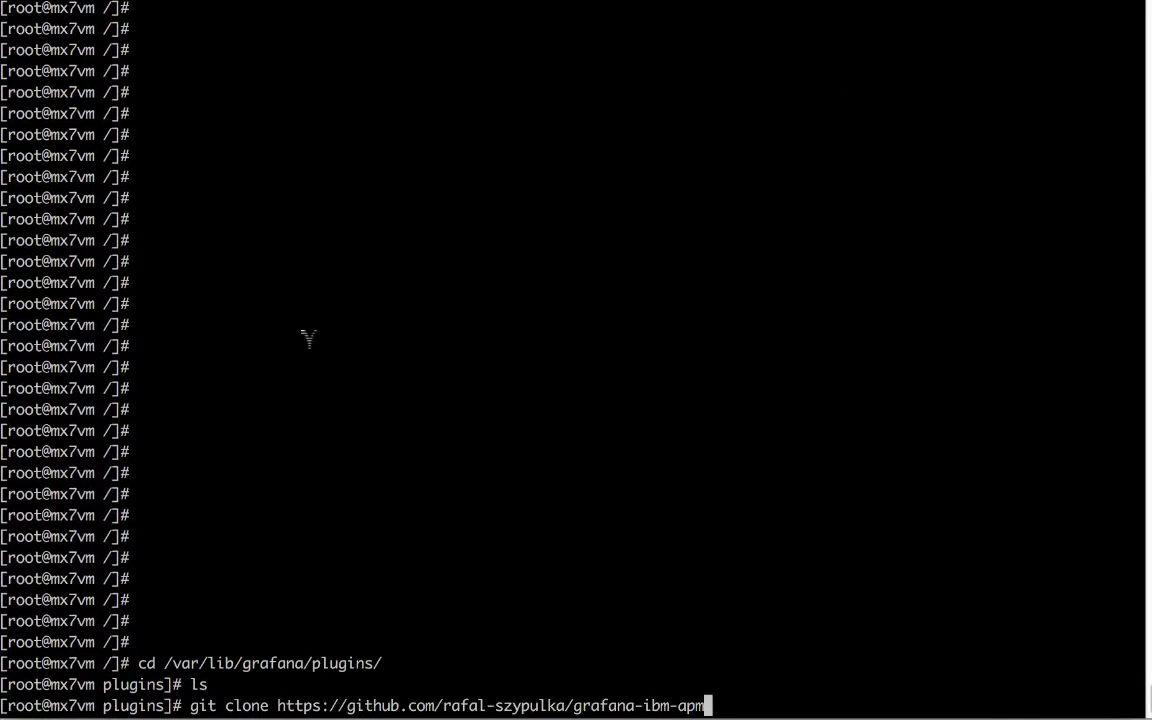
{"action": "key", "text": "Return"}
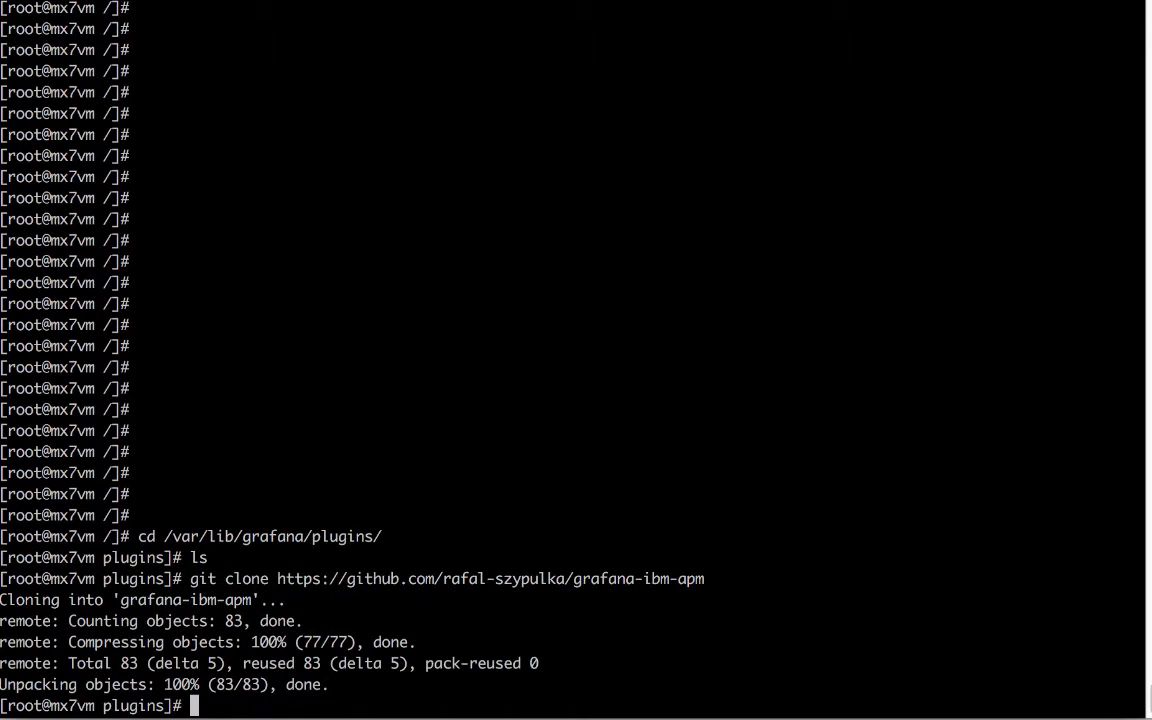
{"action": "type", "text": "ls"}
{"action": "key", "text": "Return"}
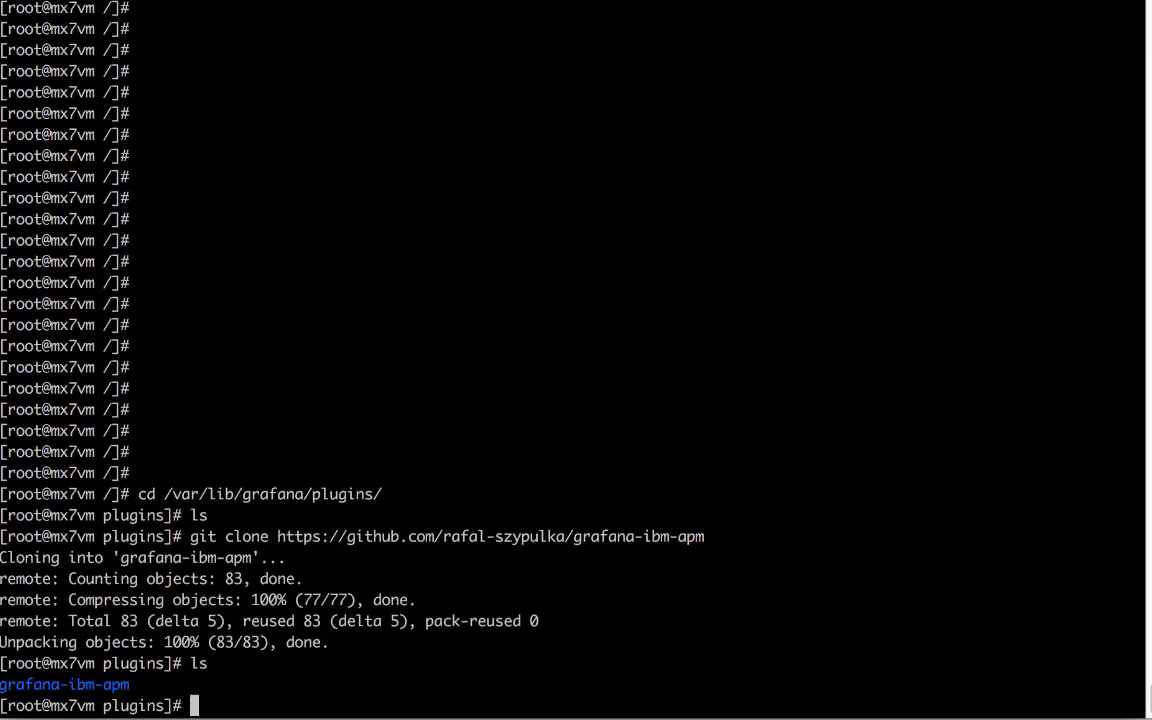
Enter grafana-ibm-apm/dist, confirm datasource.js exists there, and print the current path.
{"action": "type", "text": "cd gr"}
{"action": "key", "text": "Tab"}
{"action": "key", "text": "Return"}
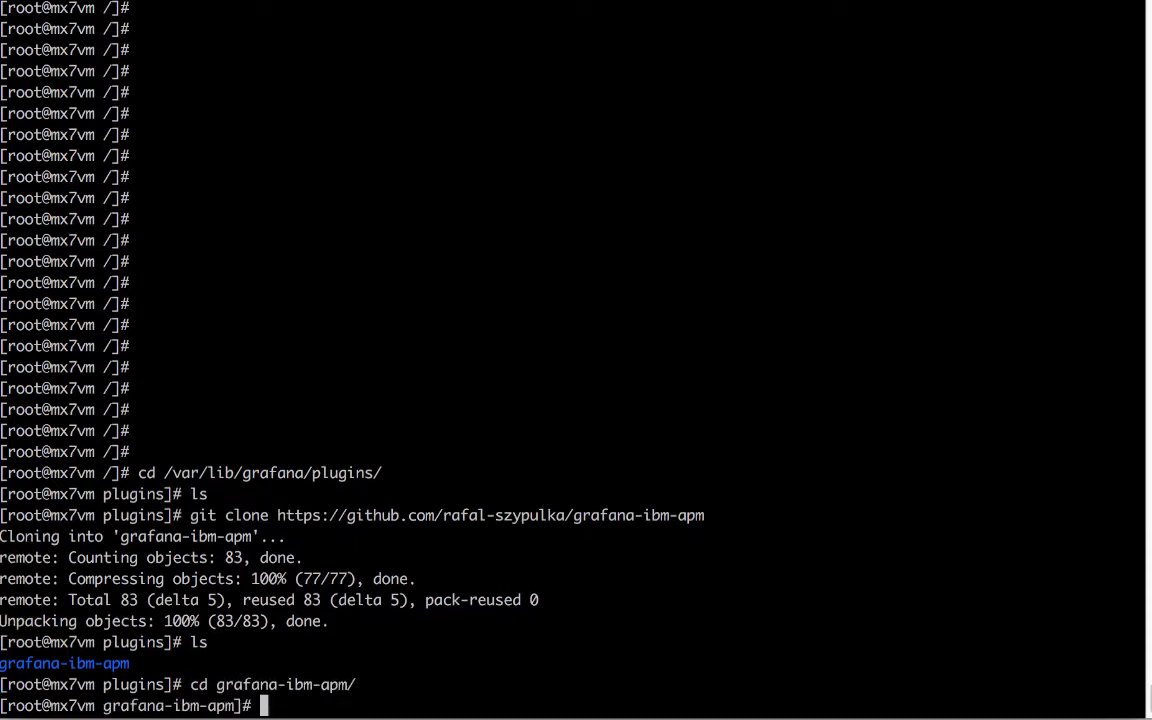
{"action": "type", "text": "ls"}
{"action": "key", "text": "Return"}
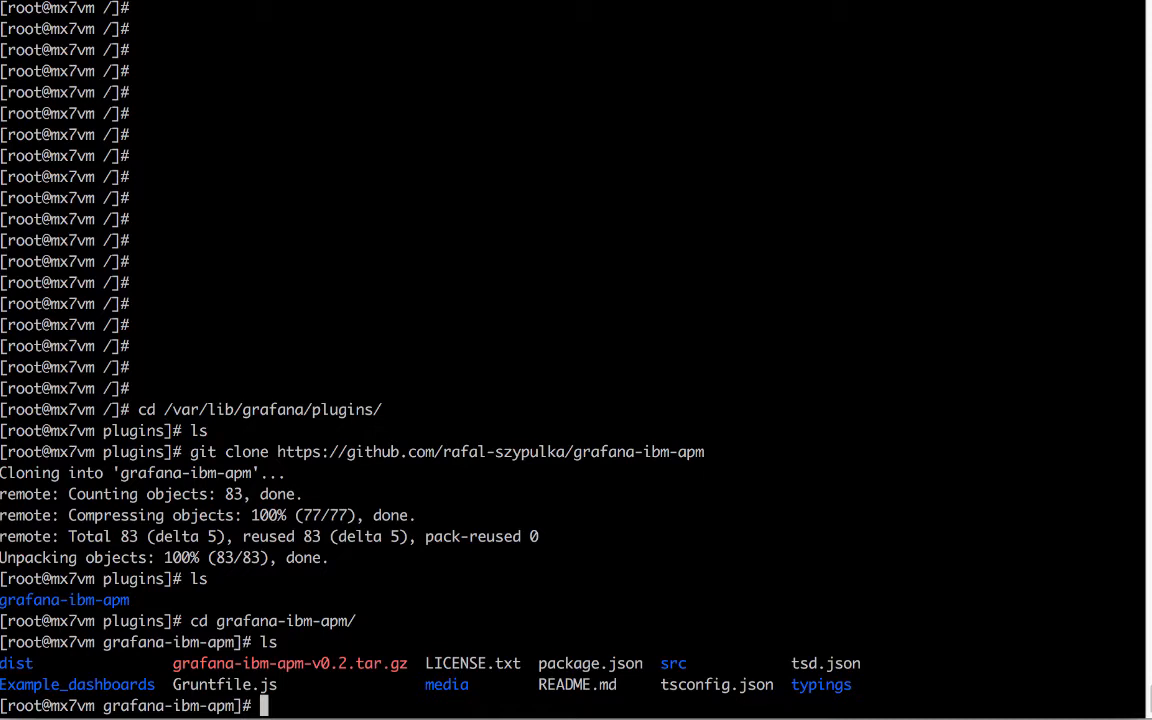
{"action": "type", "text": "cd"}
{"action": "type", "text": "dist"}
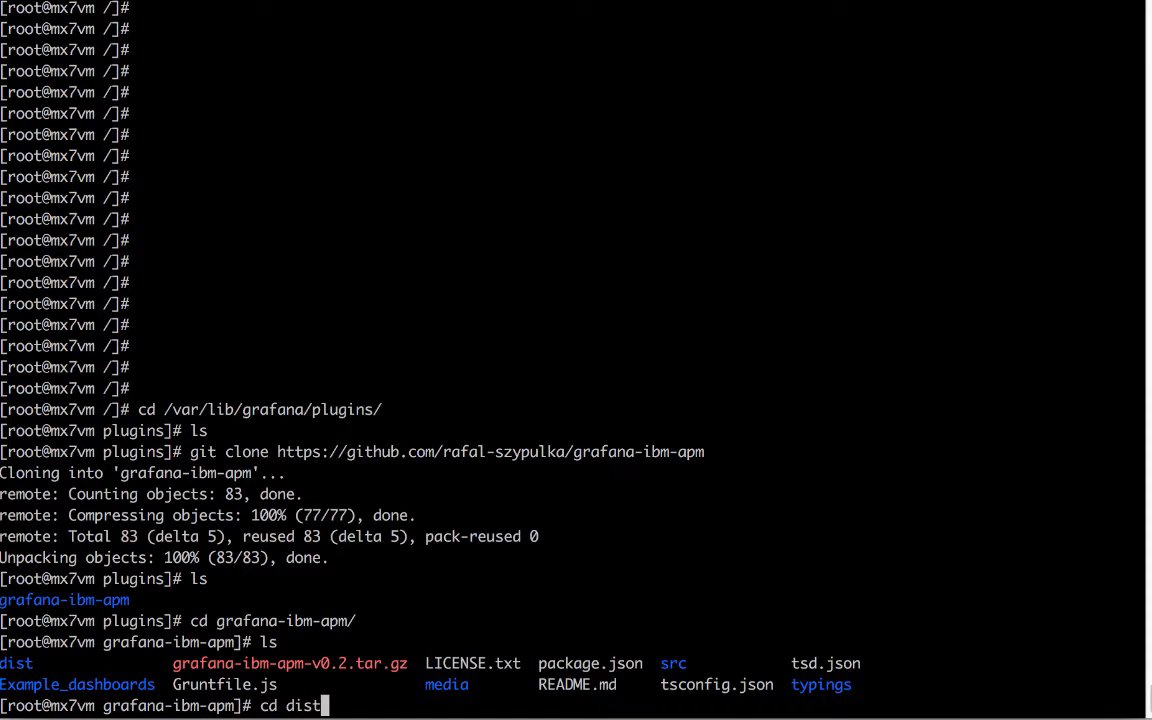
{"action": "key", "text": "Return"}
{"action": "type", "text": "ls "}
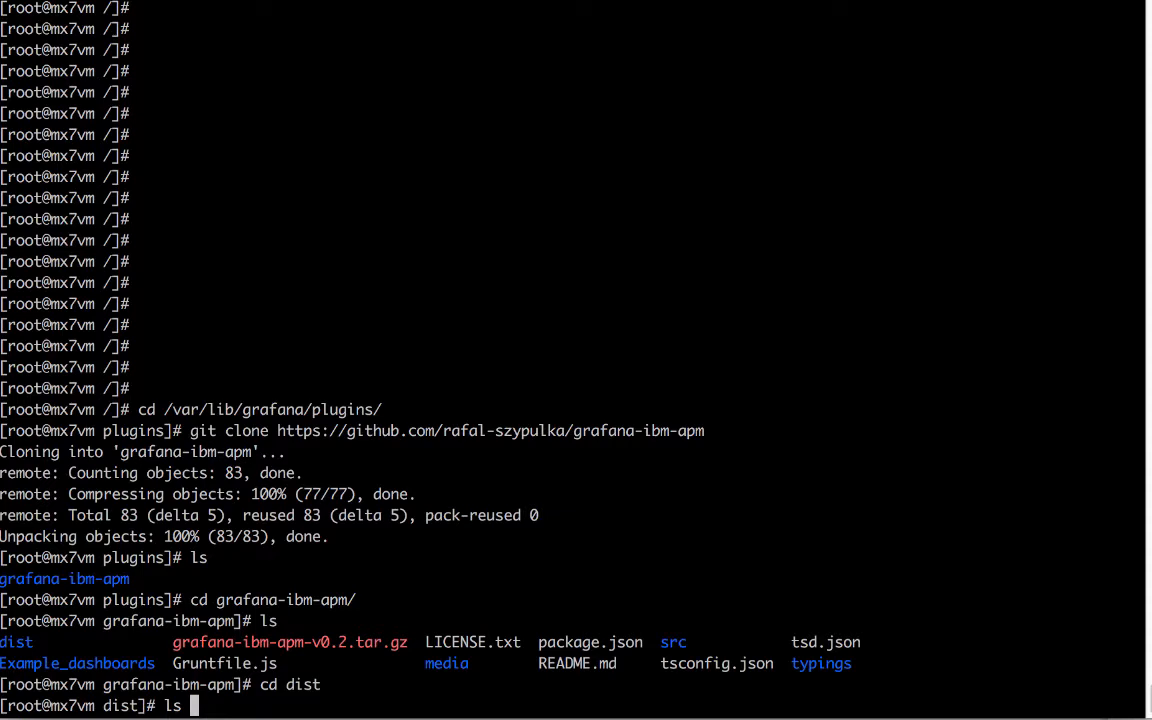
{"action": "type", "text": "datas"}
{"action": "key", "text": "Tab"}
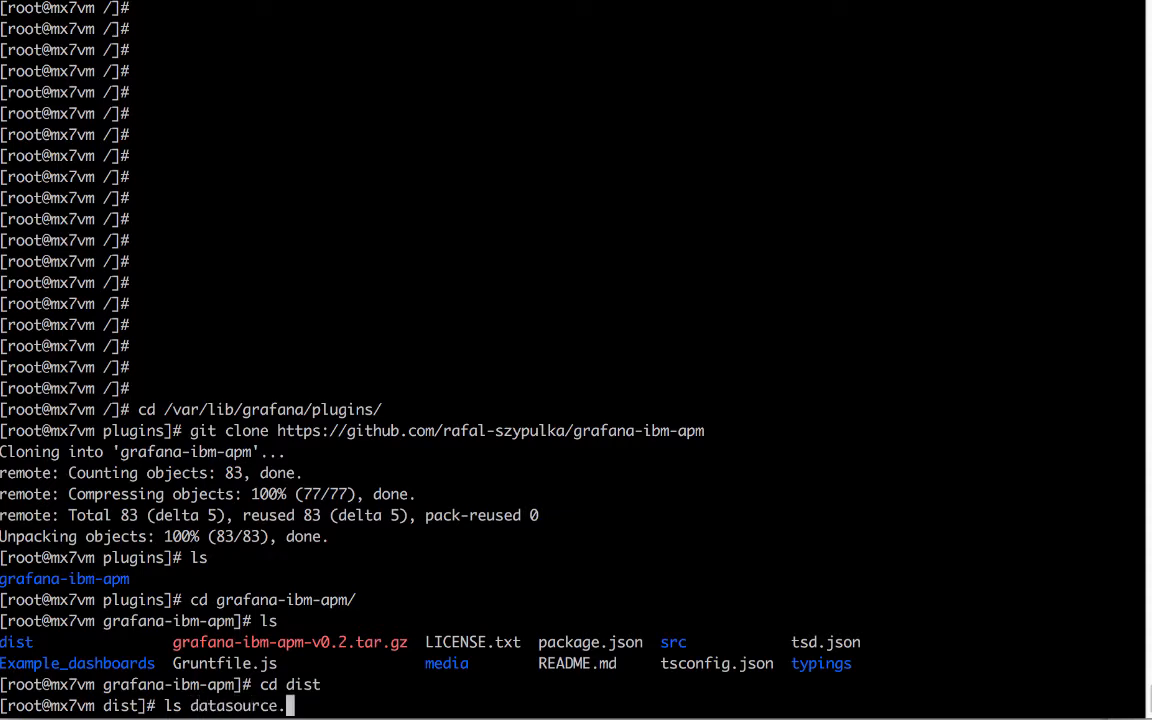
{"action": "type", "text": "js"}
{"action": "key", "text": "Return"}
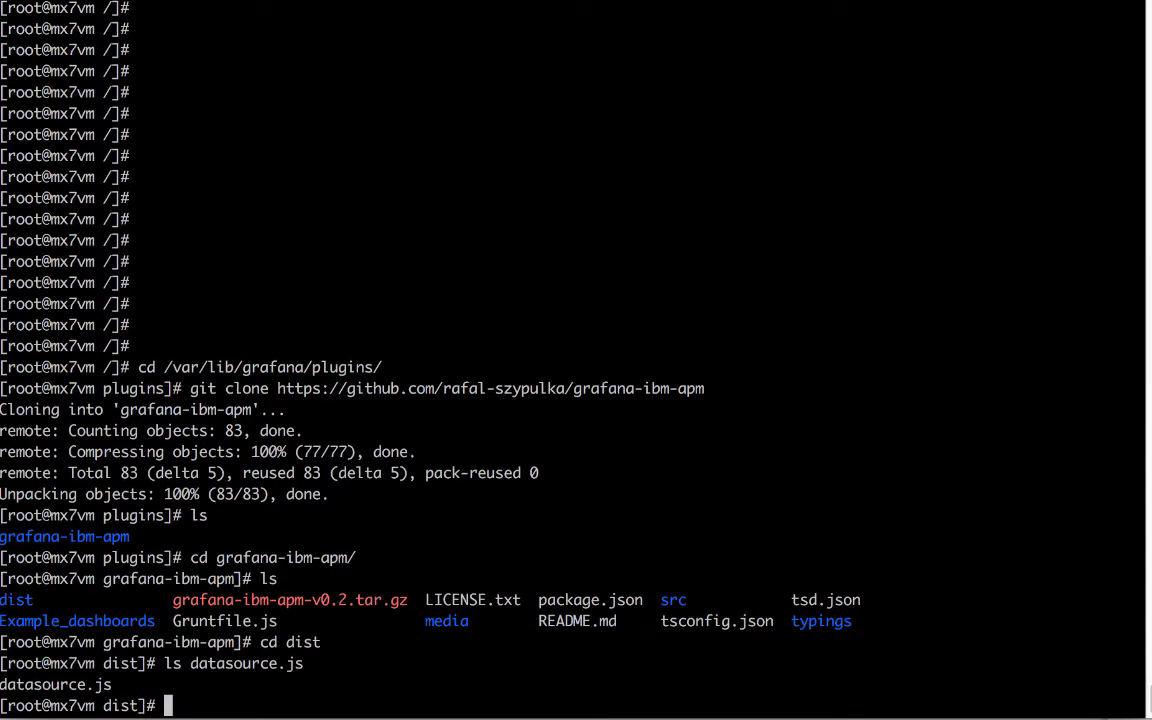
{"action": "type", "text": "pwd"}
{"action": "key", "text": "Return"}
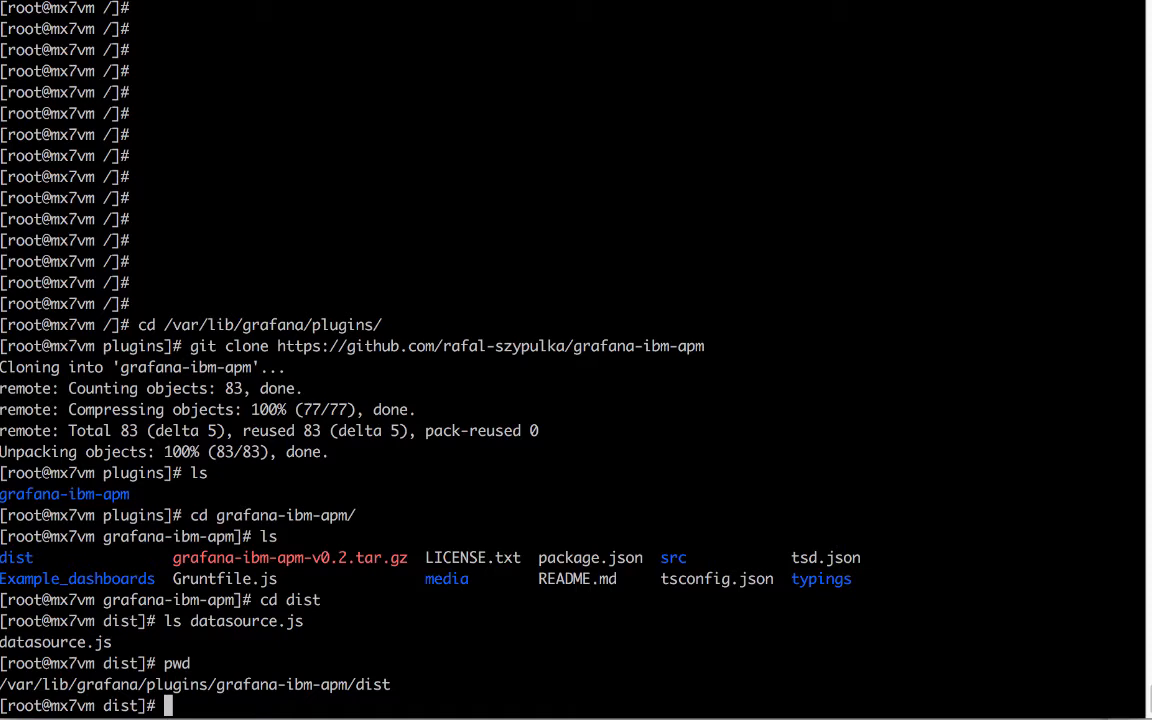
Restart grafana-server with systemctl restart grafana-server.
{"action": "type", "text": "systemc"}
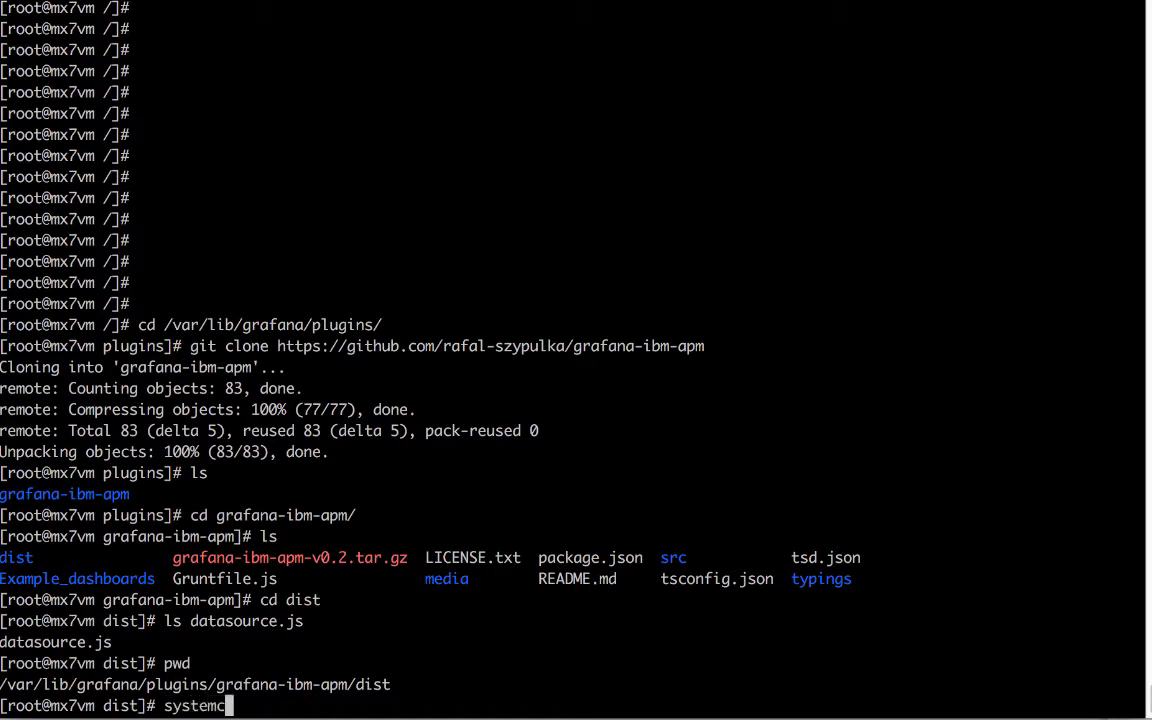
{"action": "type", "text": "tl rets"}
{"action": "key", "text": "BackSpace"}
{"action": "key", "text": "BackSpace"}
{"action": "type", "text": "start"}
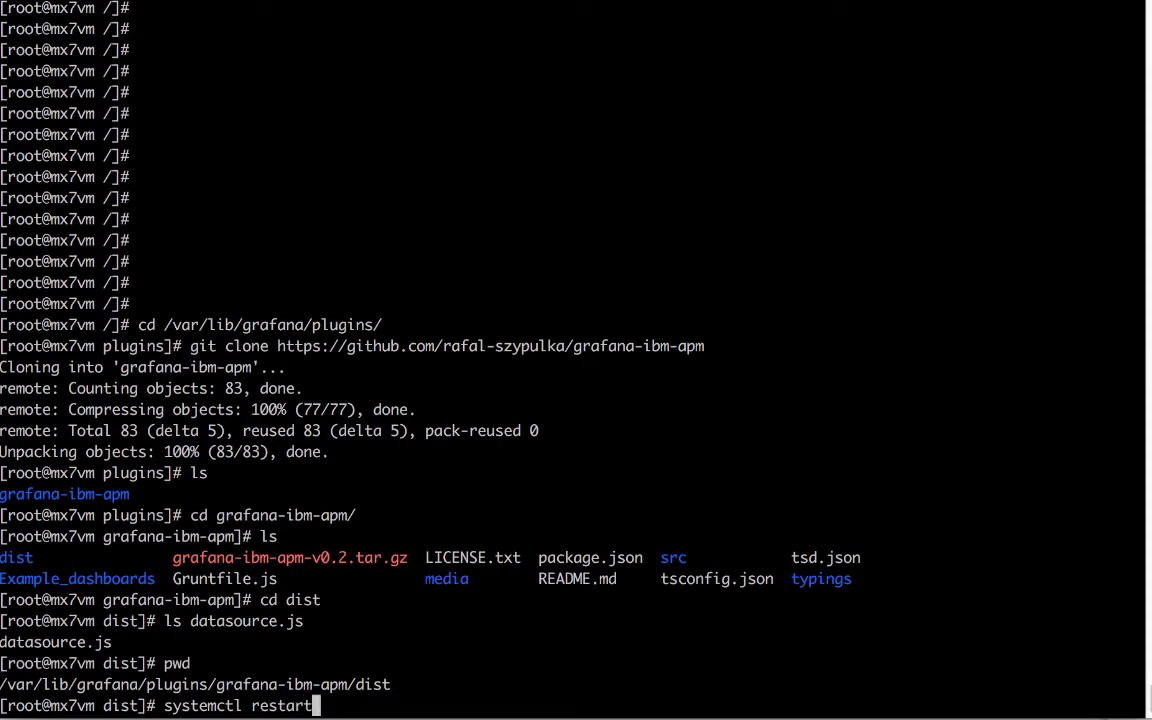
{"action": "type", "text": " grafana-server"}
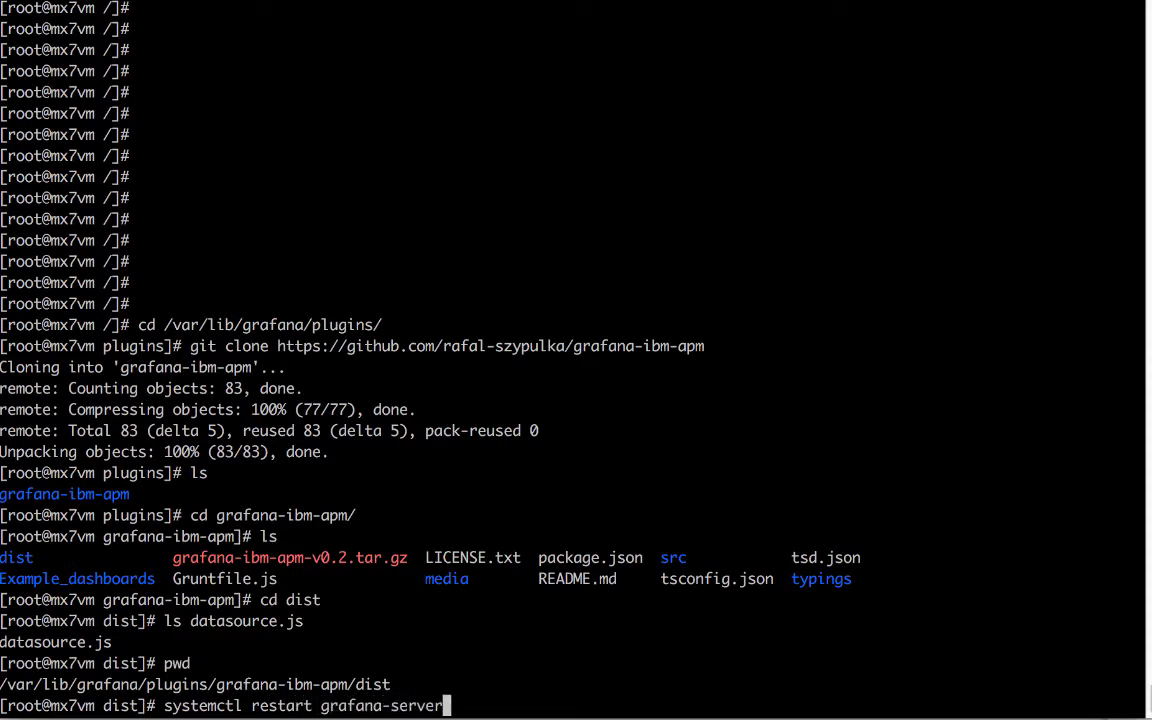
{"action": "key", "text": "Return"}
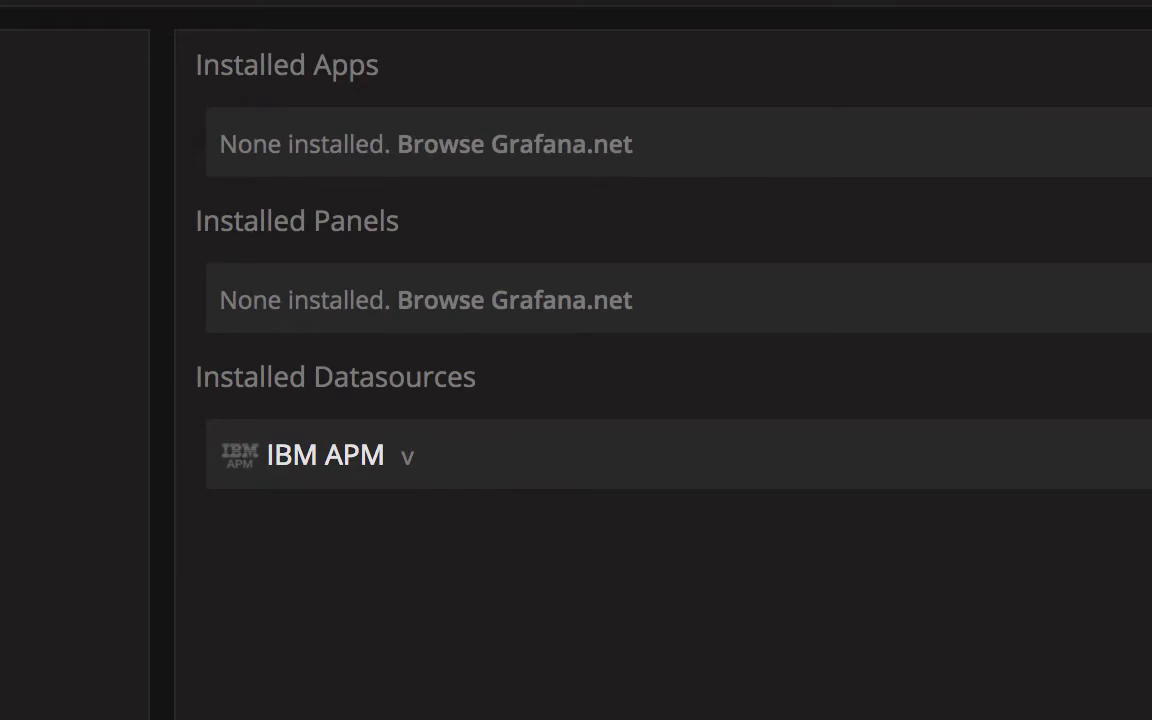
From the Data Sources page, add a new data source and pick IBM APM as its type.
{"action": "left_click", "coordinate": [23, 85]}
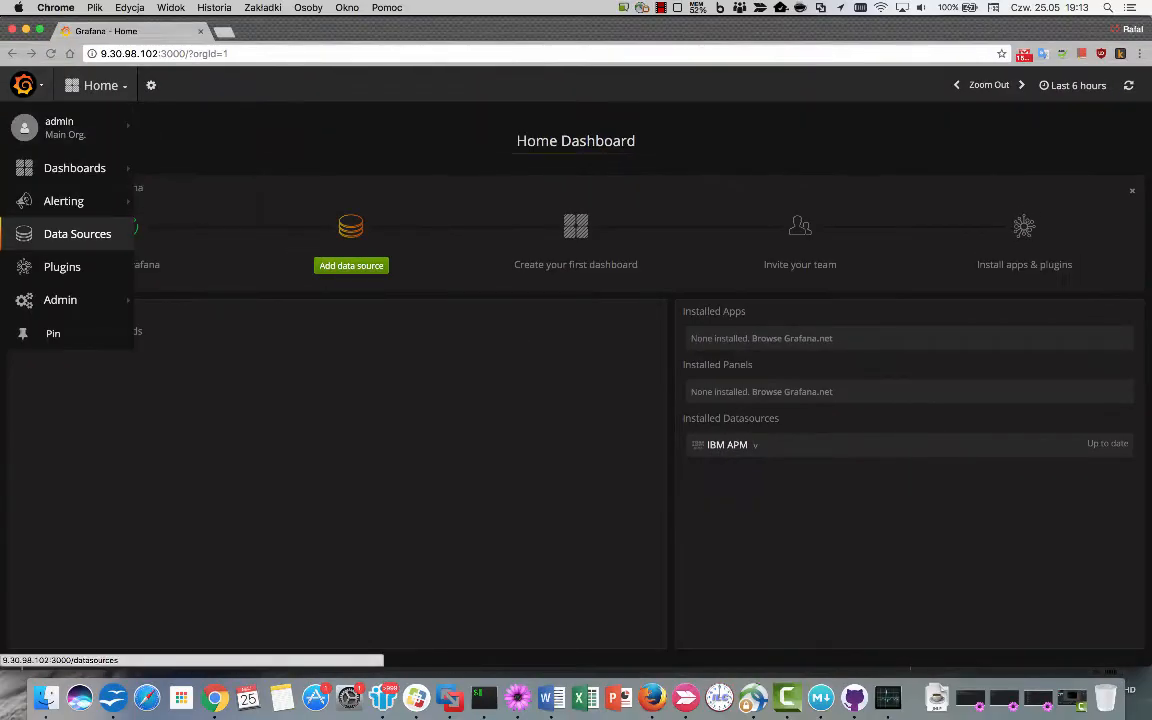
{"action": "left_click", "coordinate": [77, 233]}
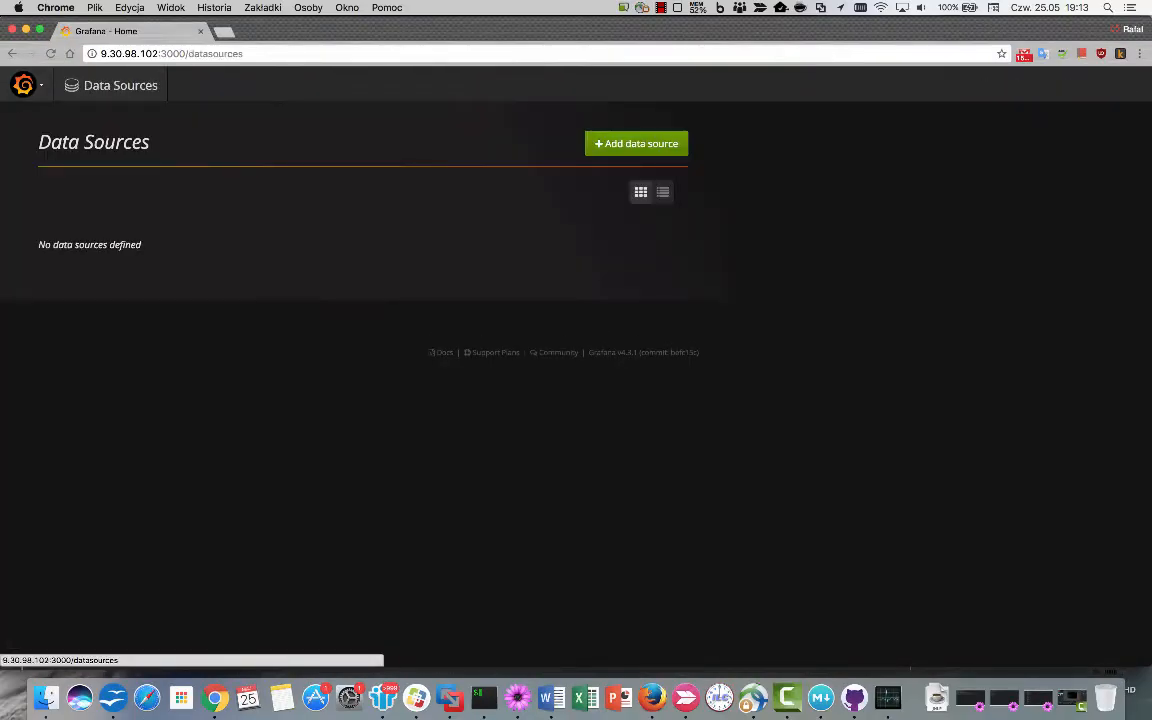
{"action": "left_click", "coordinate": [636, 143]}
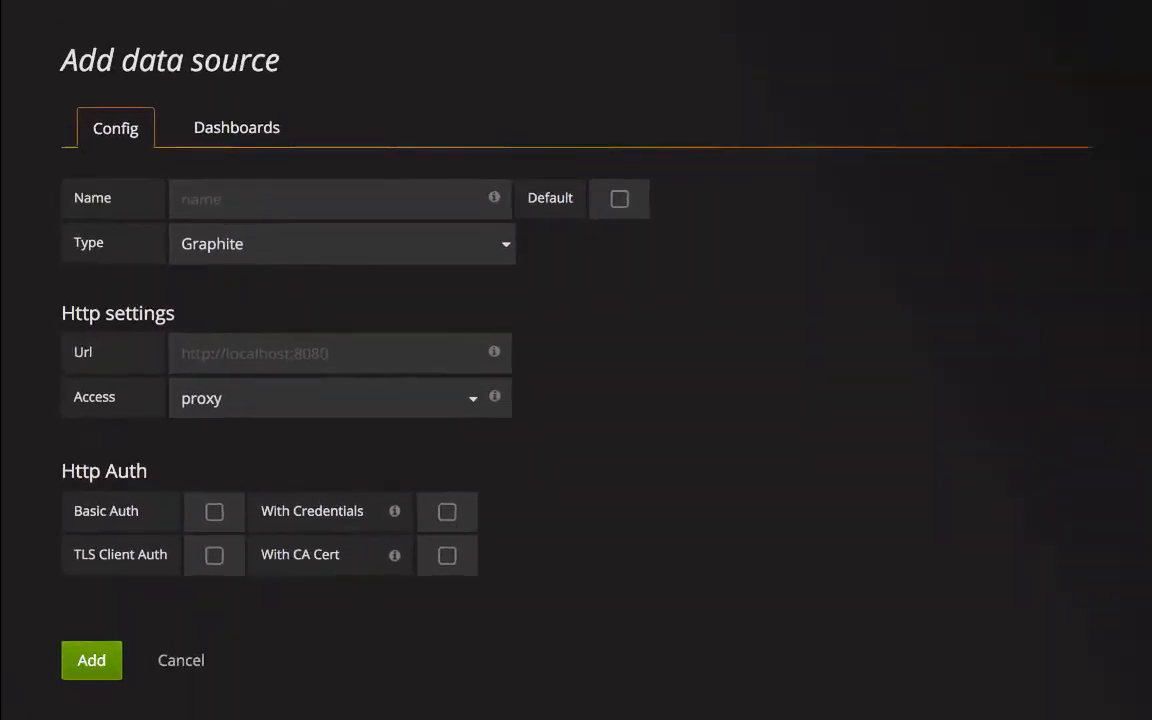
{"action": "left_click", "coordinate": [342, 244]}
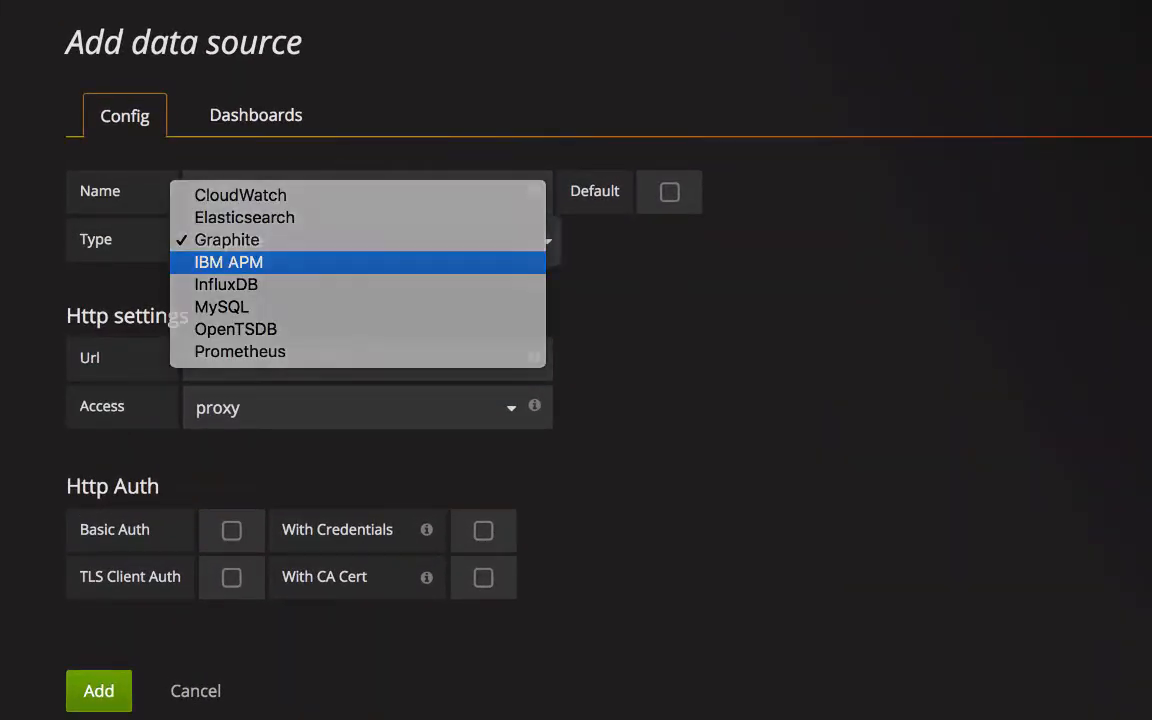
{"action": "key", "text": "Return"}
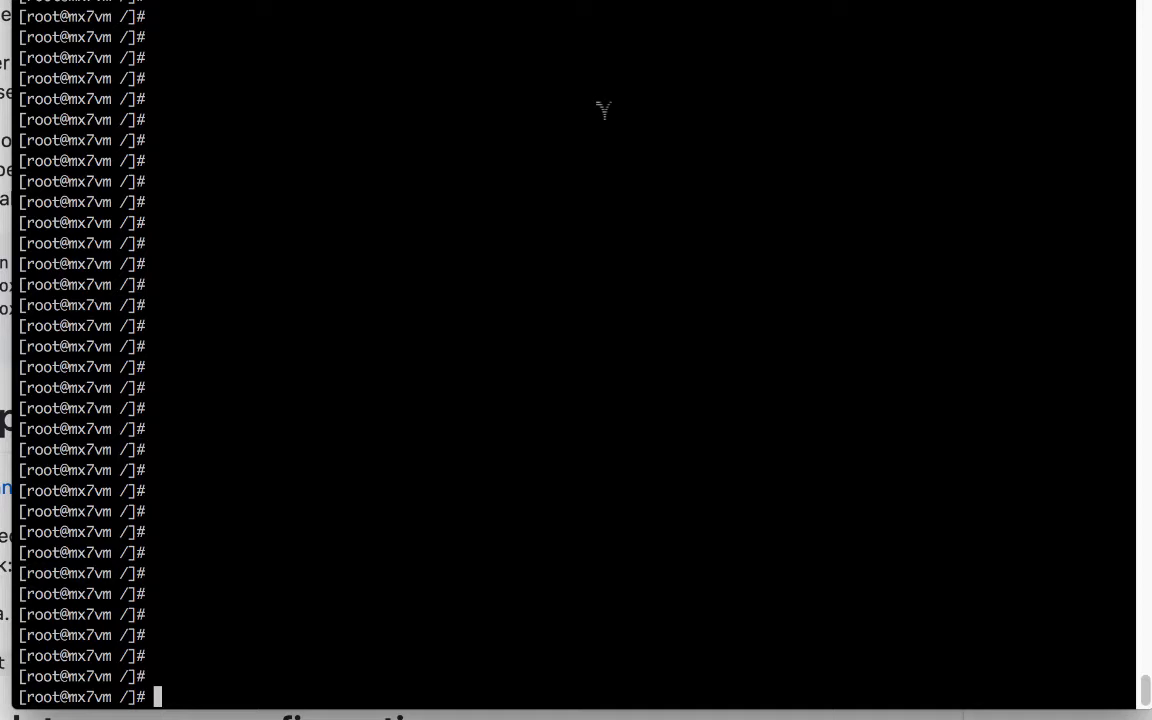
List installed nginx packages with rpm -qa|grep nginx, then move into /etc/nginx/.
{"action": "type", "text": "rpm |-qa|gre"}
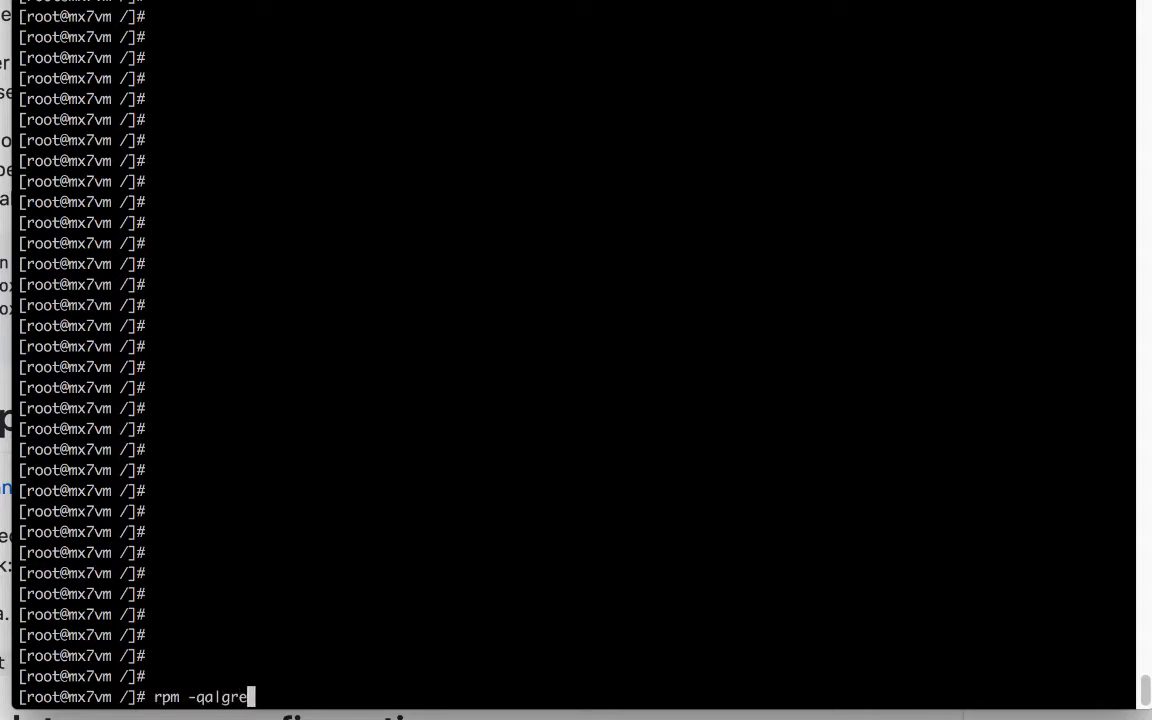
{"action": "type", "text": "p nginx"}
{"action": "key", "text": "Return"}
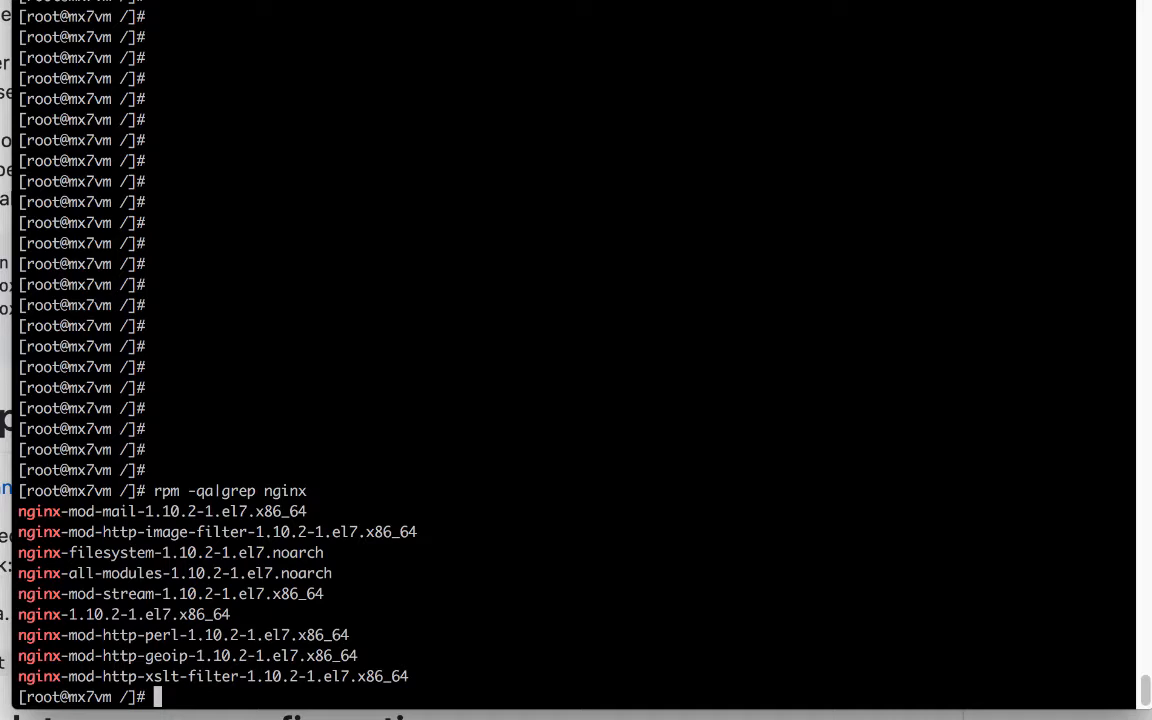
{"action": "type", "text": "cd /etc/ngin"}
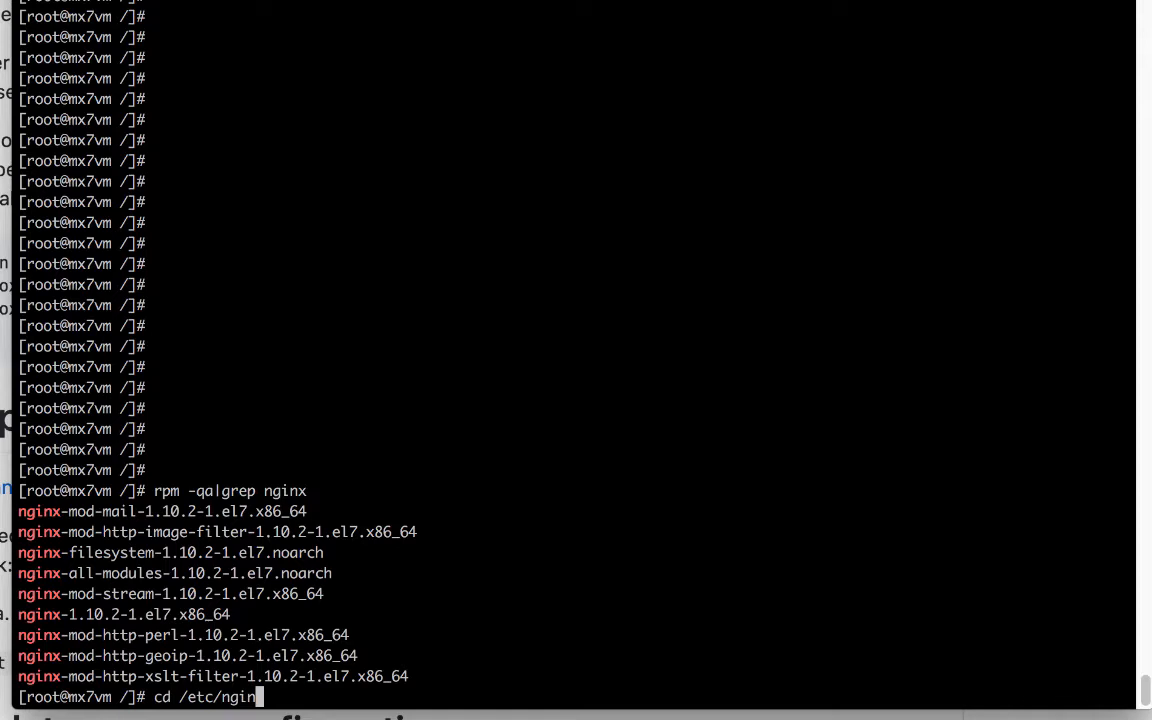
{"action": "key", "text": "Tab"}
{"action": "key", "text": "Return"}
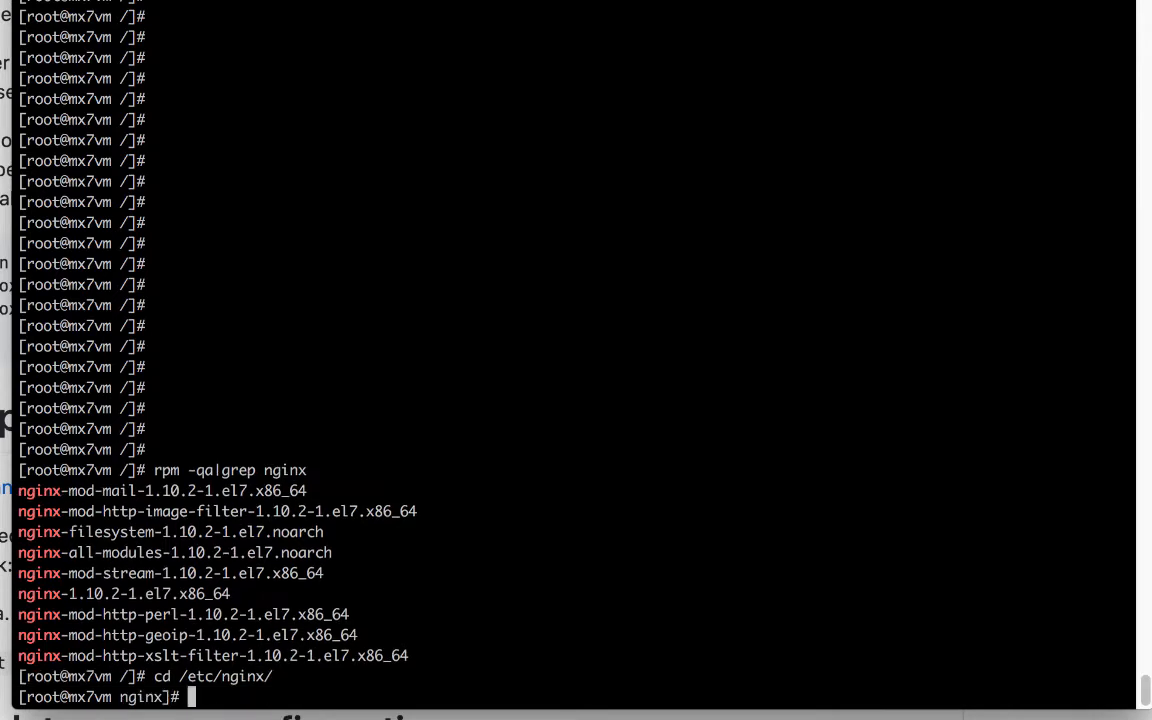
{"action": "type", "text": "vi ngin"}
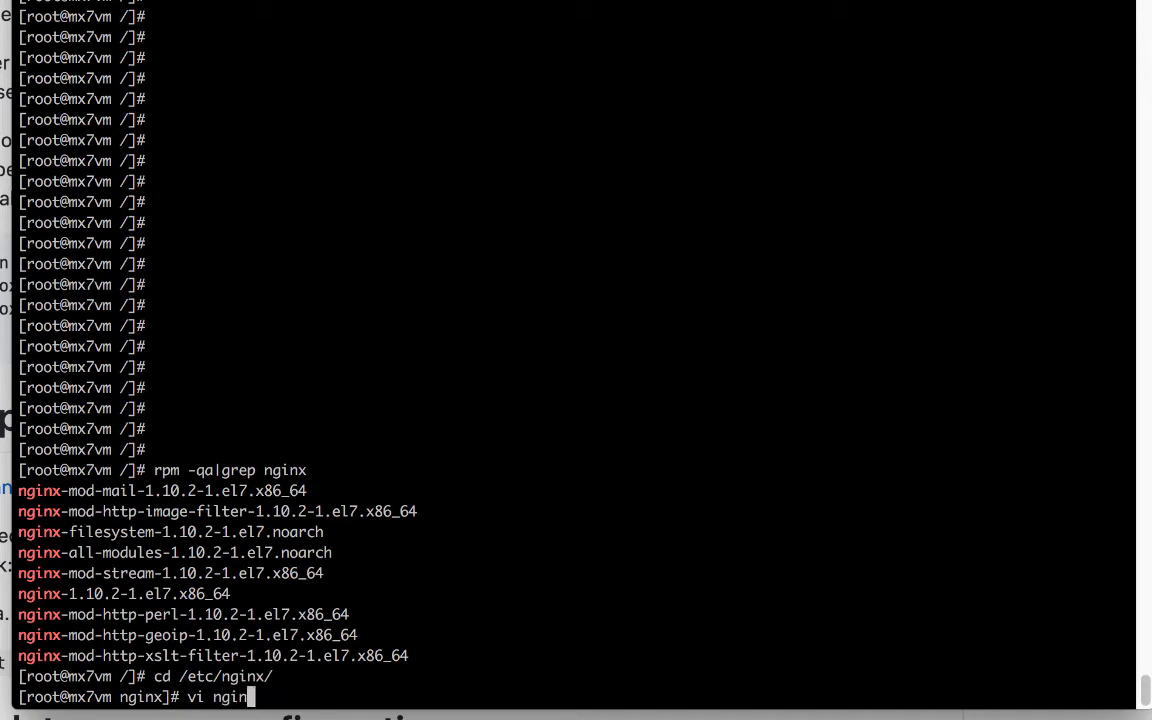
Open nginx.conf in vi and move to the location / block.
{"action": "key", "text": "Tab"}
{"action": "key", "text": "Return"}
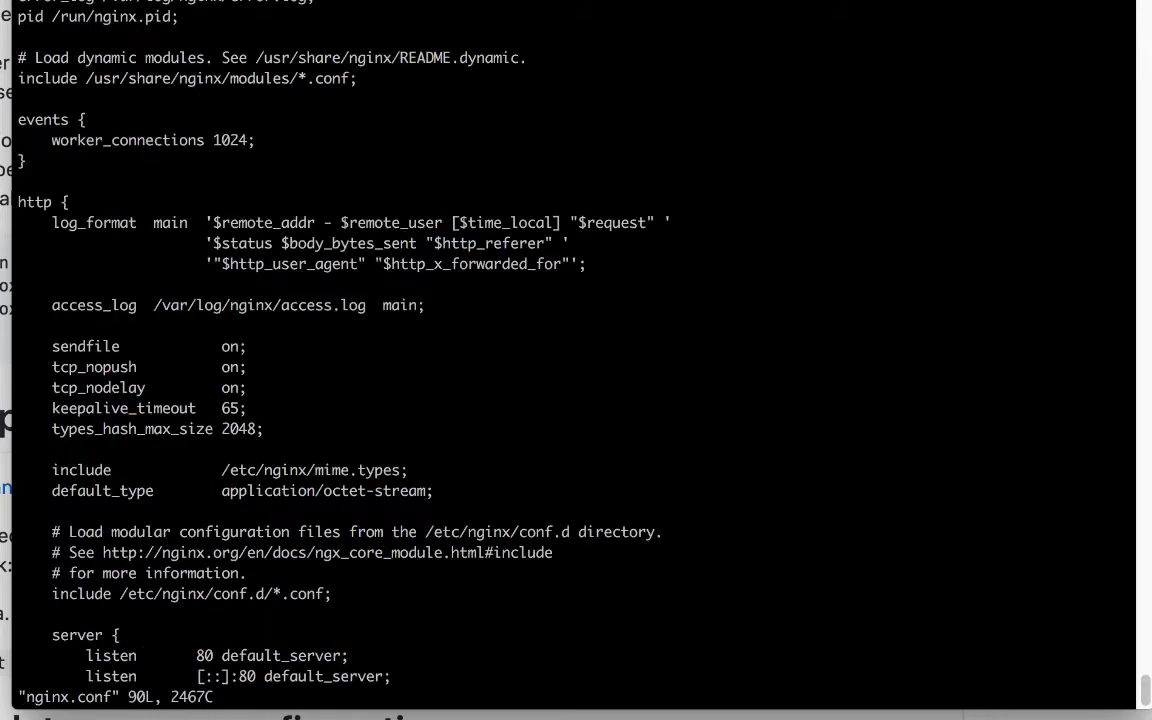
{"action": "key", "text": "Down"}
{"action": "key", "text": "Down"}
{"action": "key", "text": "Down"}
{"action": "key", "text": "Down"}
{"action": "key", "text": "Down"}
{"action": "key", "text": "Down"}
{"action": "key", "text": "Down"}
{"action": "key", "text": "Down"}
{"action": "key", "text": "Down"}
{"action": "key", "text": "Down"}
{"action": "key", "text": "Down"}
{"action": "key", "text": "Down"}
{"action": "key", "text": "Down"}
{"action": "key", "text": "Down"}
{"action": "key", "text": "Down"}
{"action": "key", "text": "Down"}
{"action": "key", "text": "Down"}
{"action": "key", "text": "Down"}
{"action": "key", "text": "Down"}
{"action": "key", "text": "Down"}
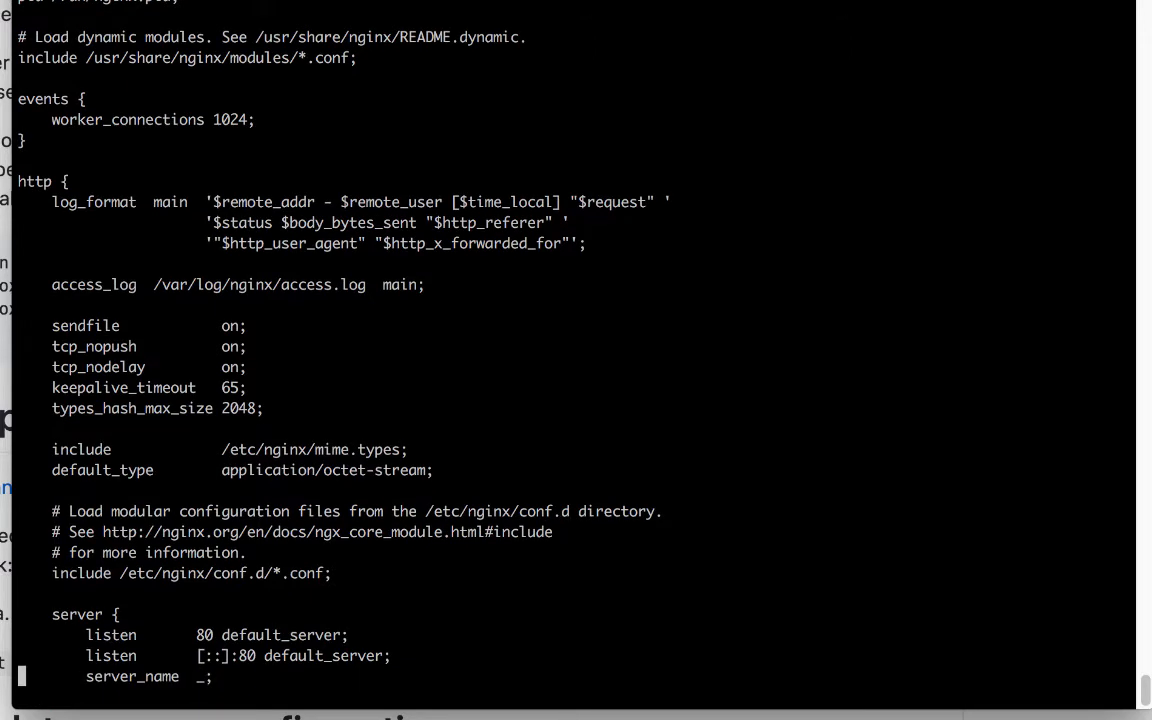
{"action": "key", "text": "Down"}
{"action": "key", "text": "Down"}
{"action": "key", "text": "Down"}
{"action": "key", "text": "Down"}
{"action": "key", "text": "Down"}
{"action": "key", "text": "Down"}
{"action": "key", "text": "Down"}
{"action": "key", "text": "Down"}
{"action": "key", "text": "Down"}
{"action": "key", "text": "Down"}
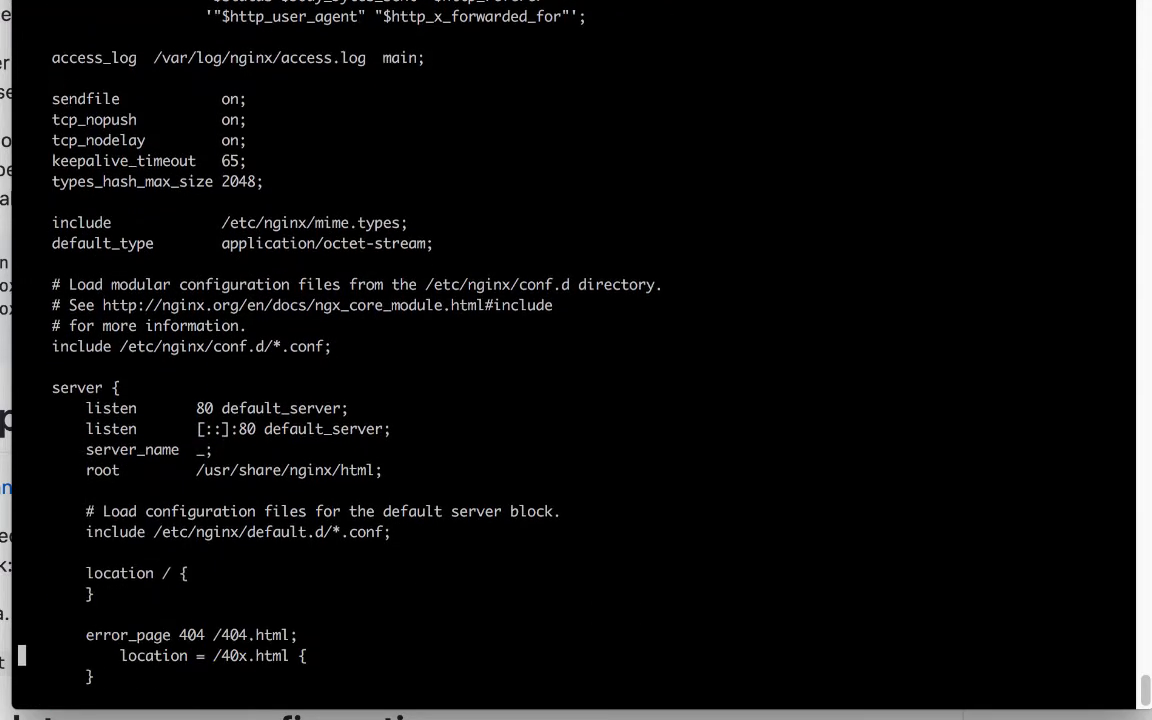
{"action": "key", "text": "Up"}
{"action": "key", "text": "Up"}
{"action": "key", "text": "Up"}
{"action": "key", "text": "super+Tab"}
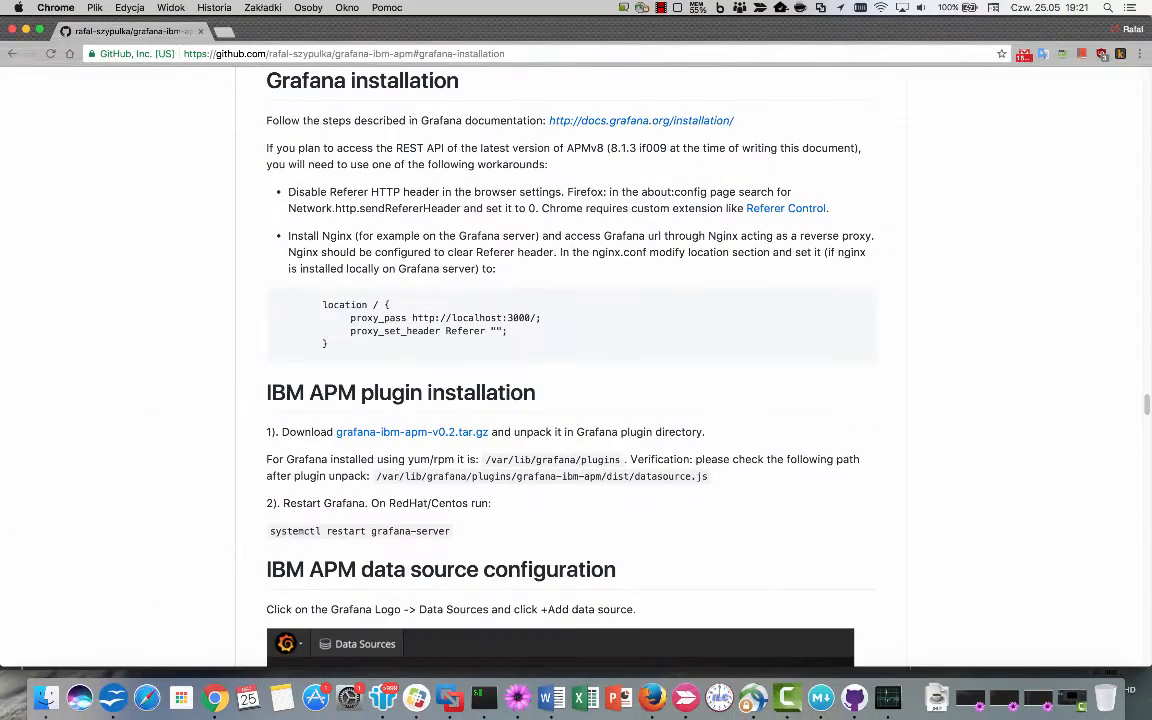
{"action": "left_click_drag", "start_coordinate": [508, 331], "coordinate": [350, 317]}
{"action": "key", "text": "super+c"}
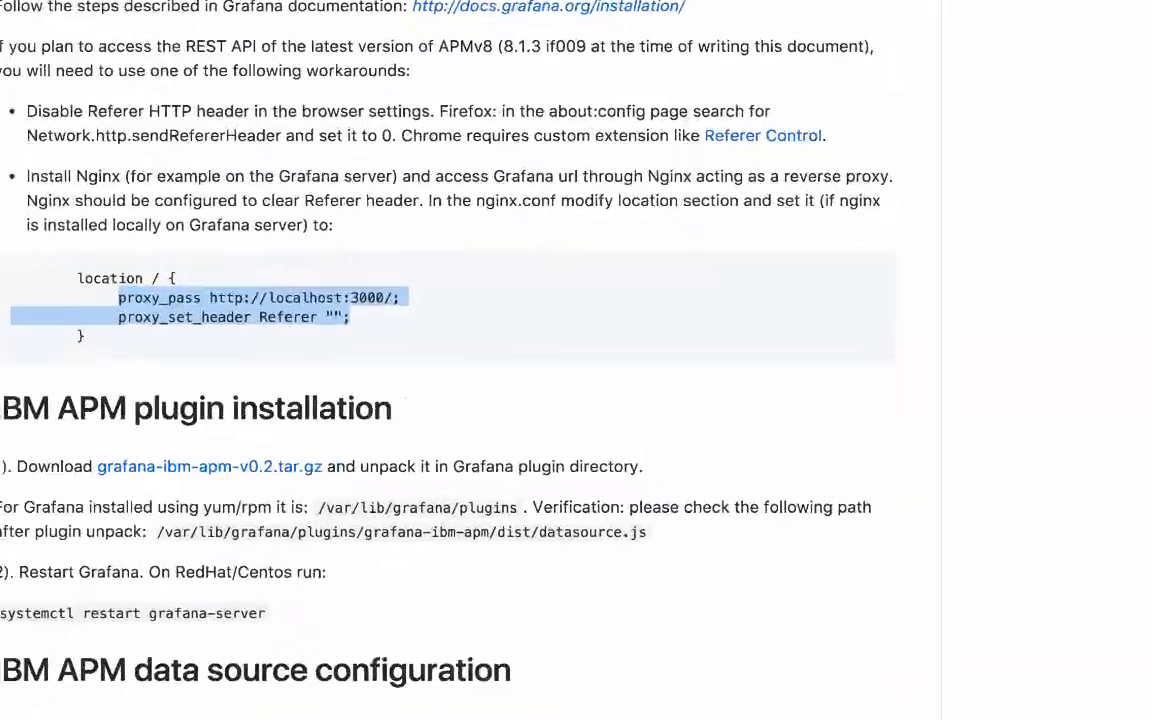
{"action": "key", "text": "super+Tab"}
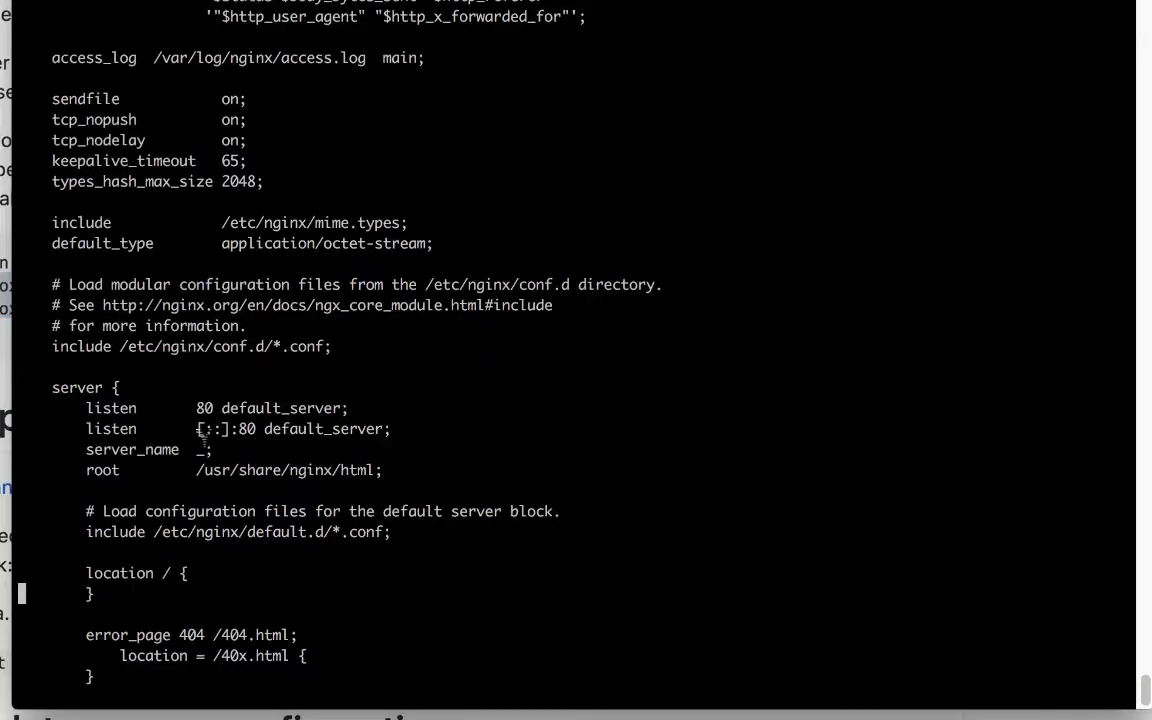
{"action": "key", "text": "i"}
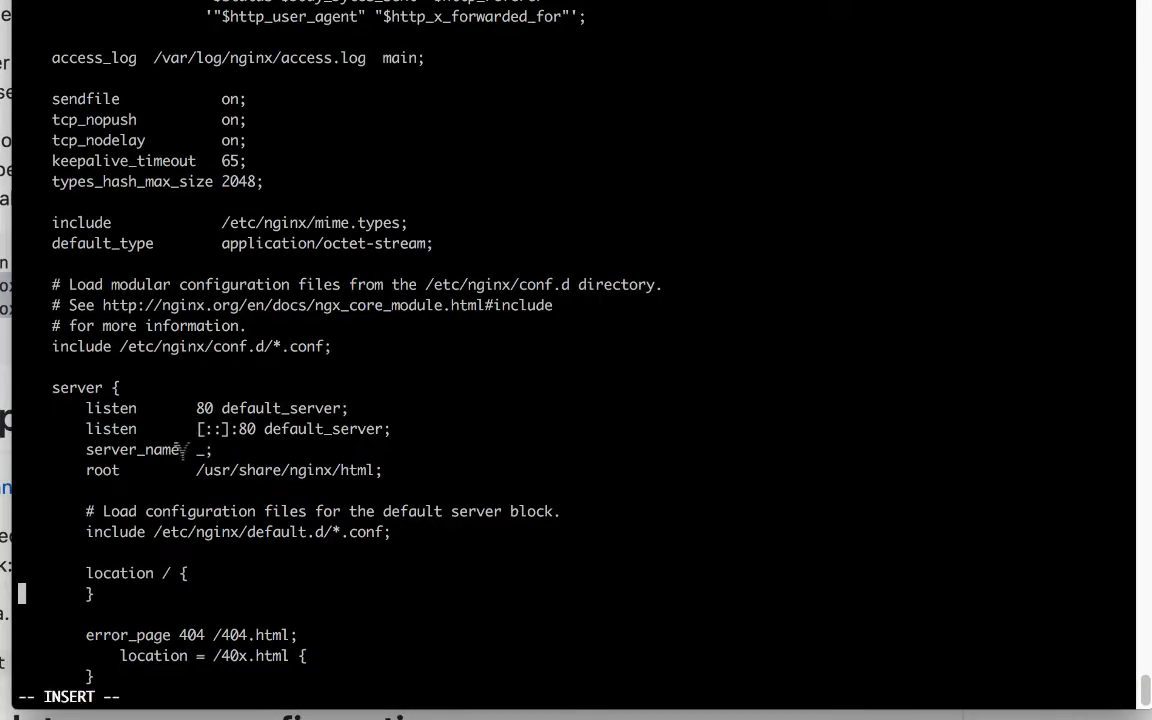
{"action": "key", "text": "super+v"}
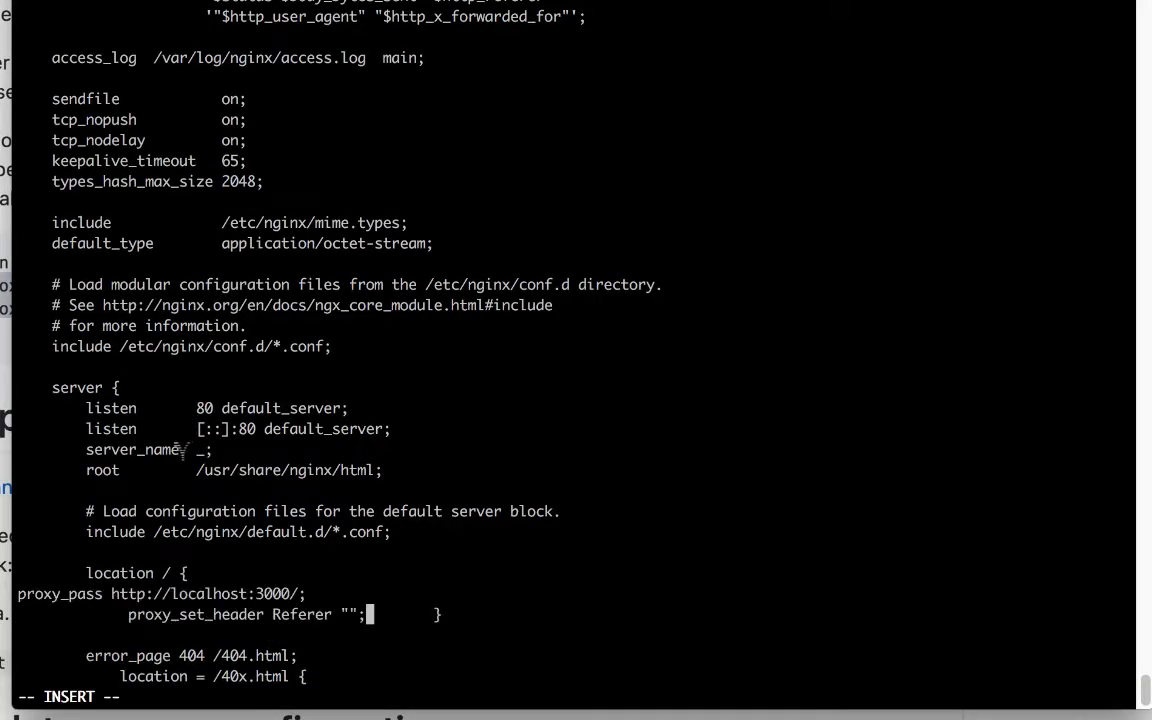
{"action": "key", "text": "Return"}
{"action": "key", "text": "Up"}
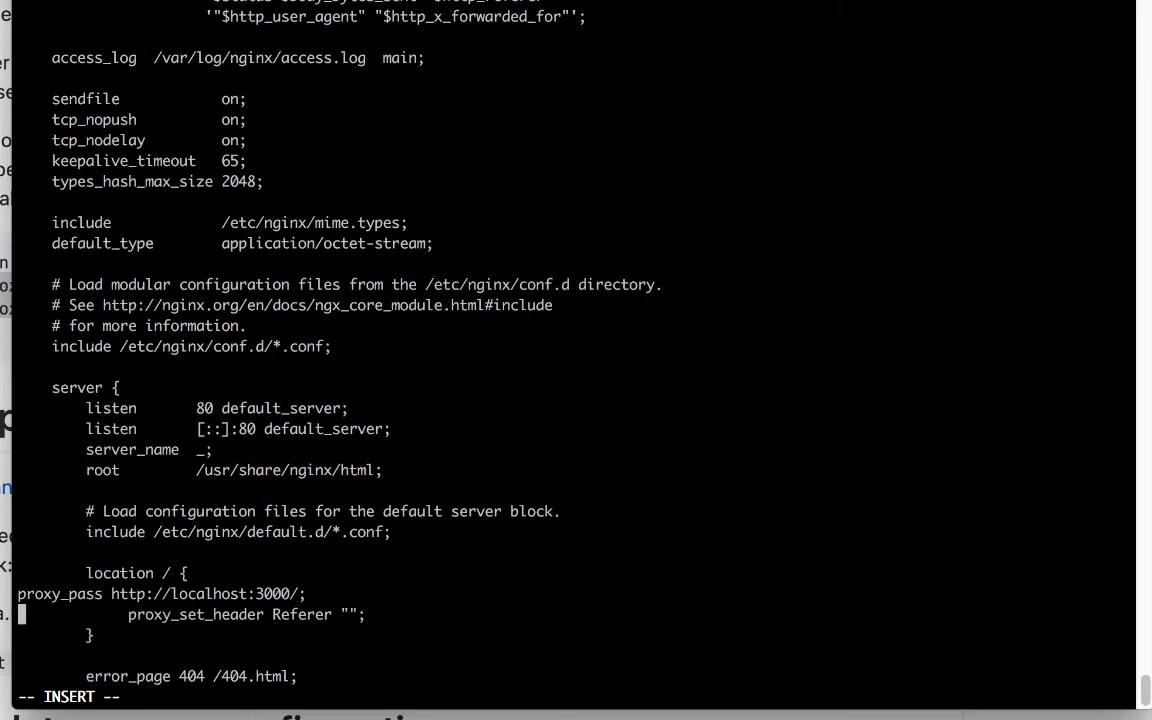
{"action": "key", "text": "Up"}
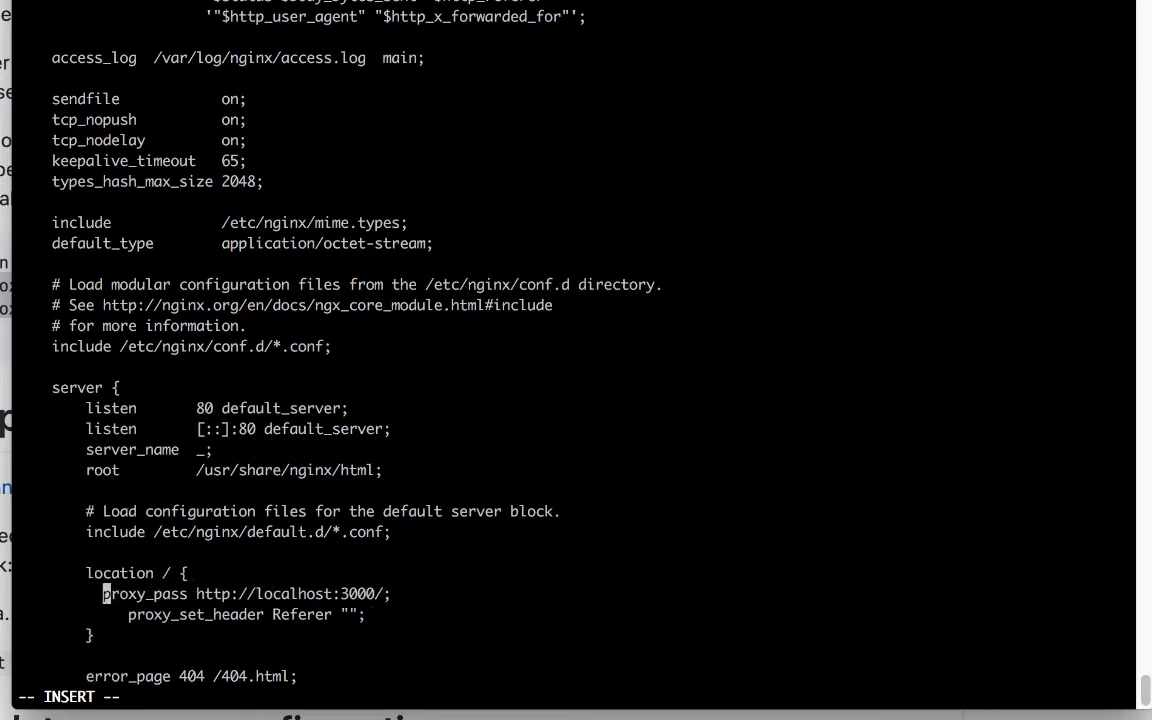
{"action": "key", "text": "Escape"}
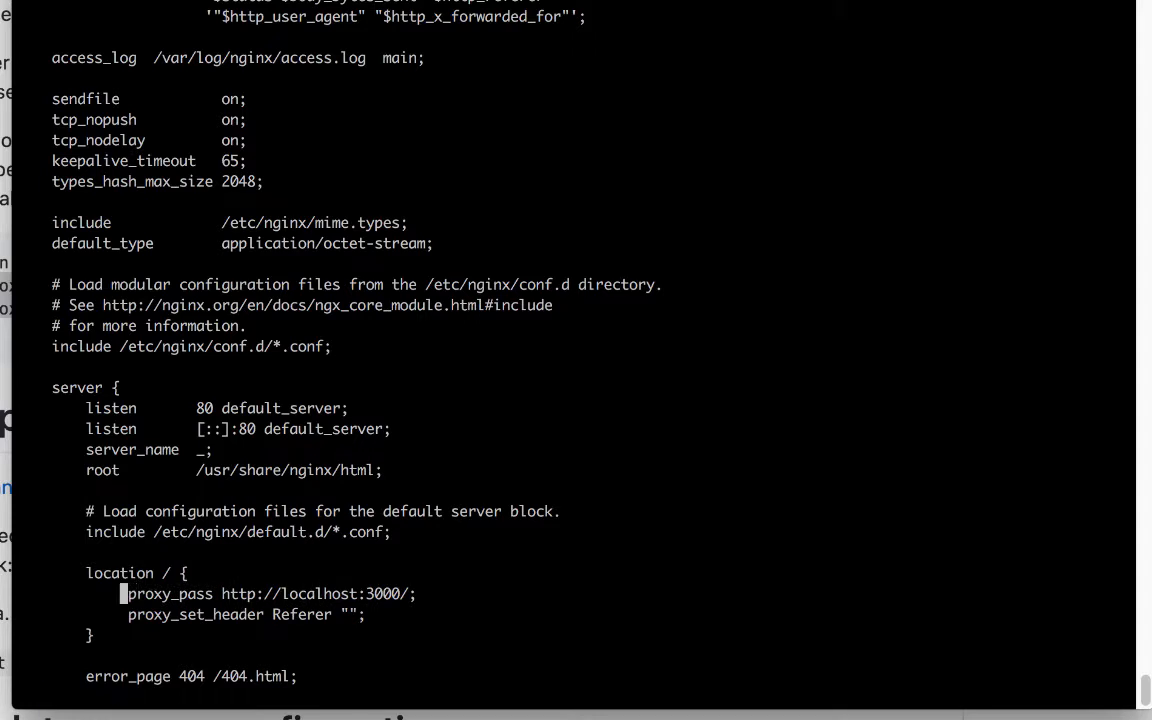
{"action": "type", "text": ":wq"}
{"action": "key", "text": "Return"}
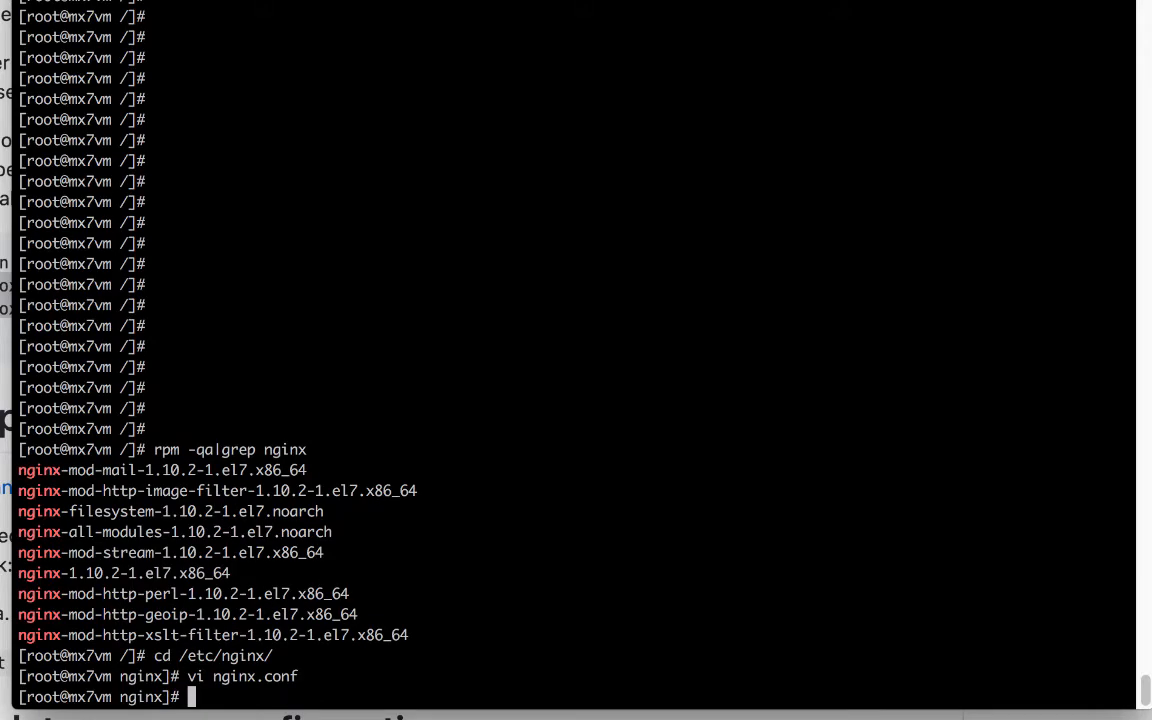
{"action": "type", "text": "systemctl"}
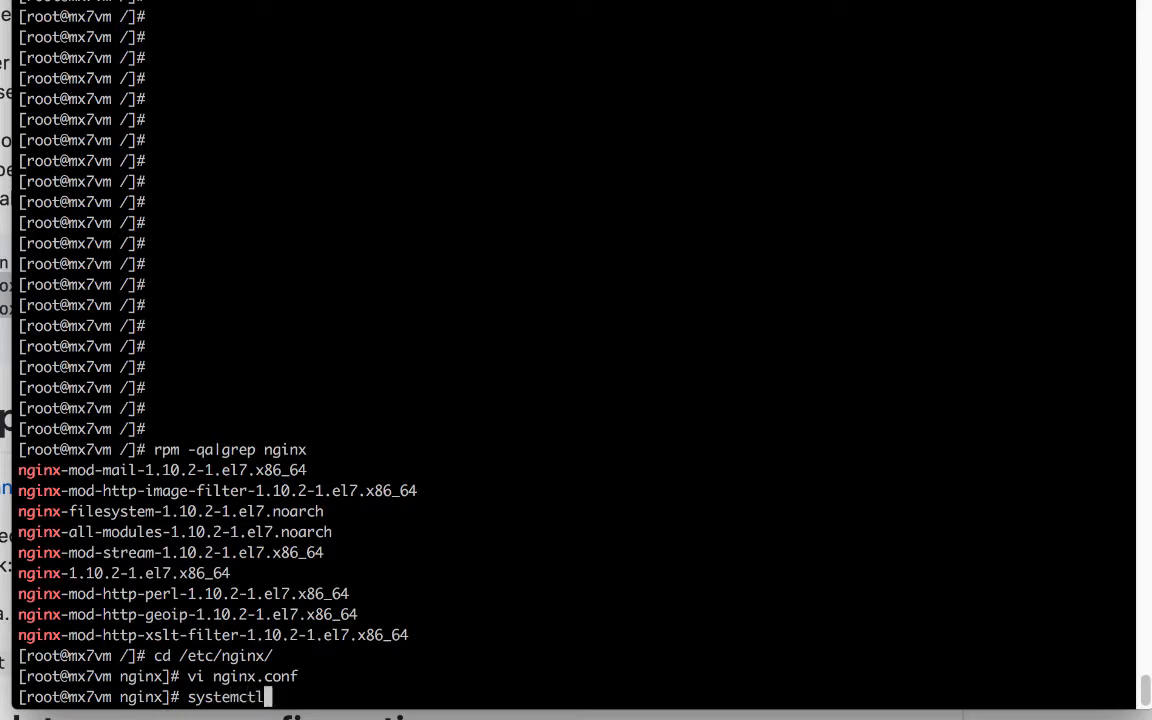
{"action": "type", "text": " restart"}
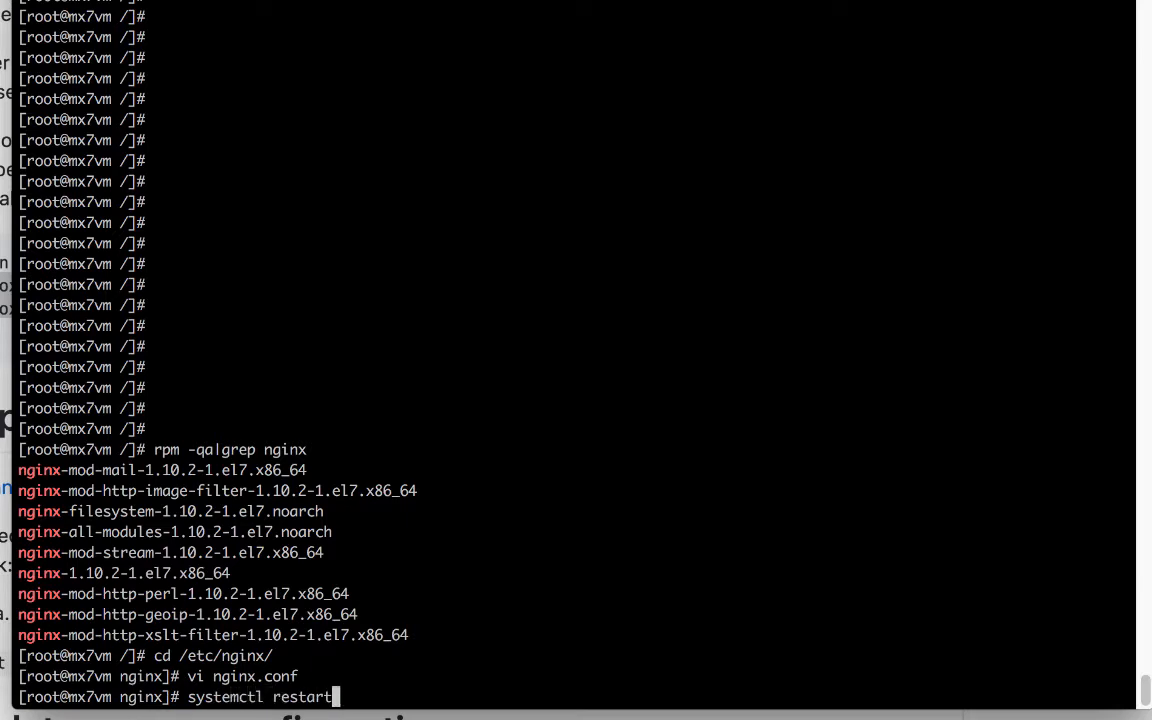
{"action": "type", "text": " nginx"}
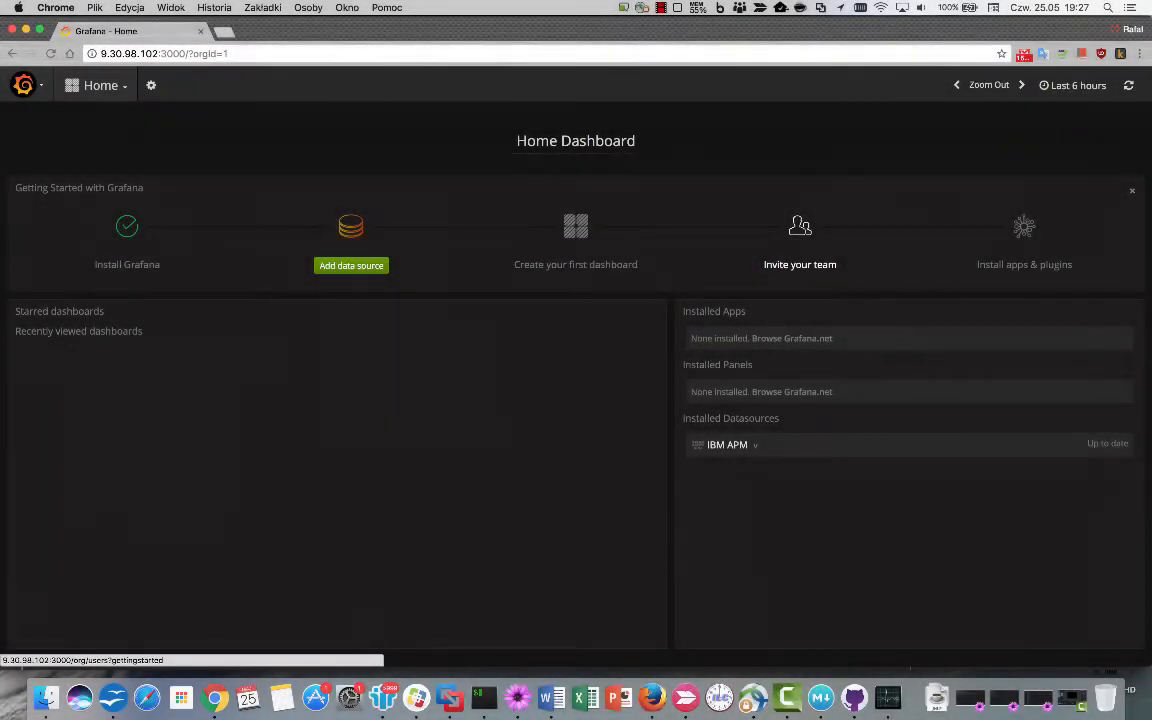
Load Grafana through nginx using the bare host address.
{"action": "key", "text": "super+l"}
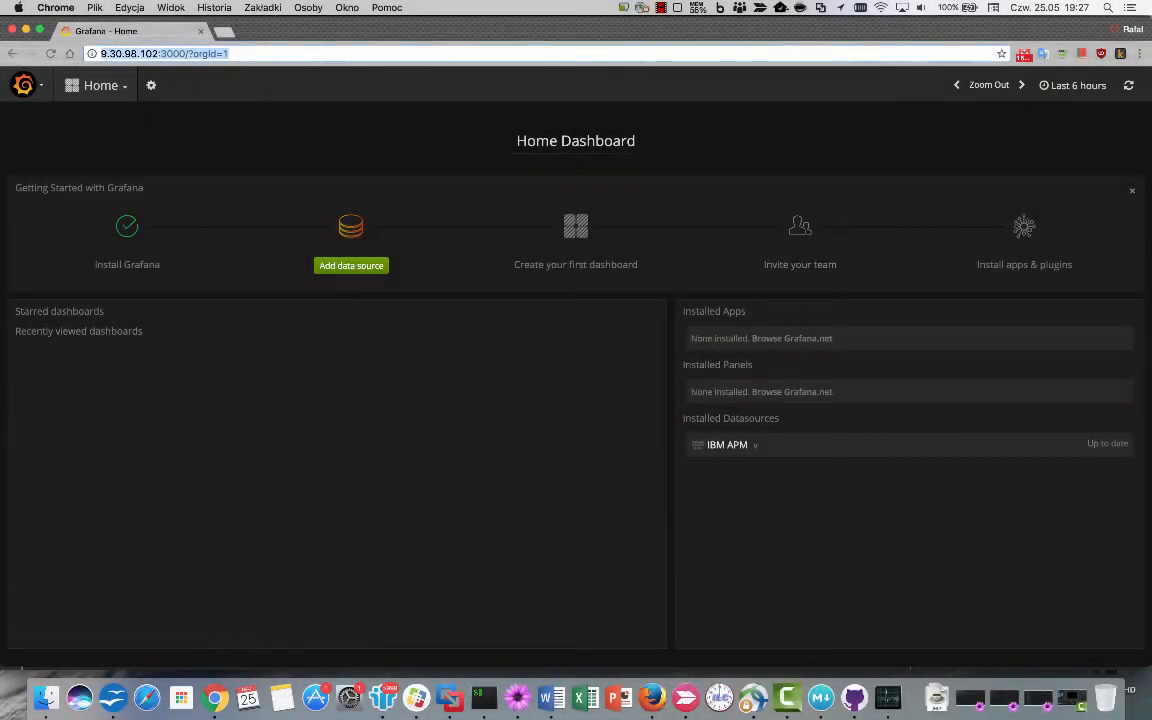
{"action": "key", "text": "Right"}
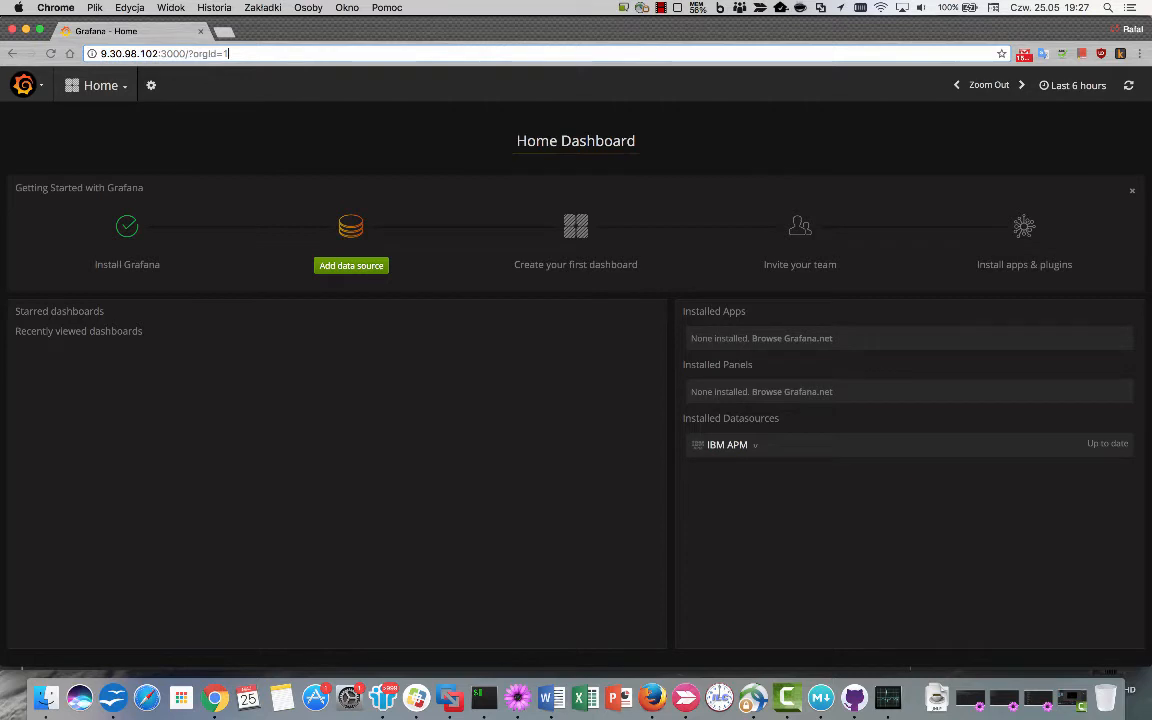
{"action": "key", "text": "BackSpace"}
{"action": "key", "text": "BackSpace"}
{"action": "key", "text": "BackSpace"}
{"action": "key", "text": "BackSpace"}
{"action": "key", "text": "BackSpace"}
{"action": "key", "text": "BackSpace"}
{"action": "key", "text": "BackSpace"}
{"action": "key", "text": "BackSpace"}
{"action": "key", "text": "BackSpace"}
{"action": "key", "text": "BackSpace"}
{"action": "key", "text": "BackSpace"}
{"action": "key", "text": "BackSpace"}
{"action": "key", "text": "BackSpace"}
{"action": "key", "text": "BackSpace"}
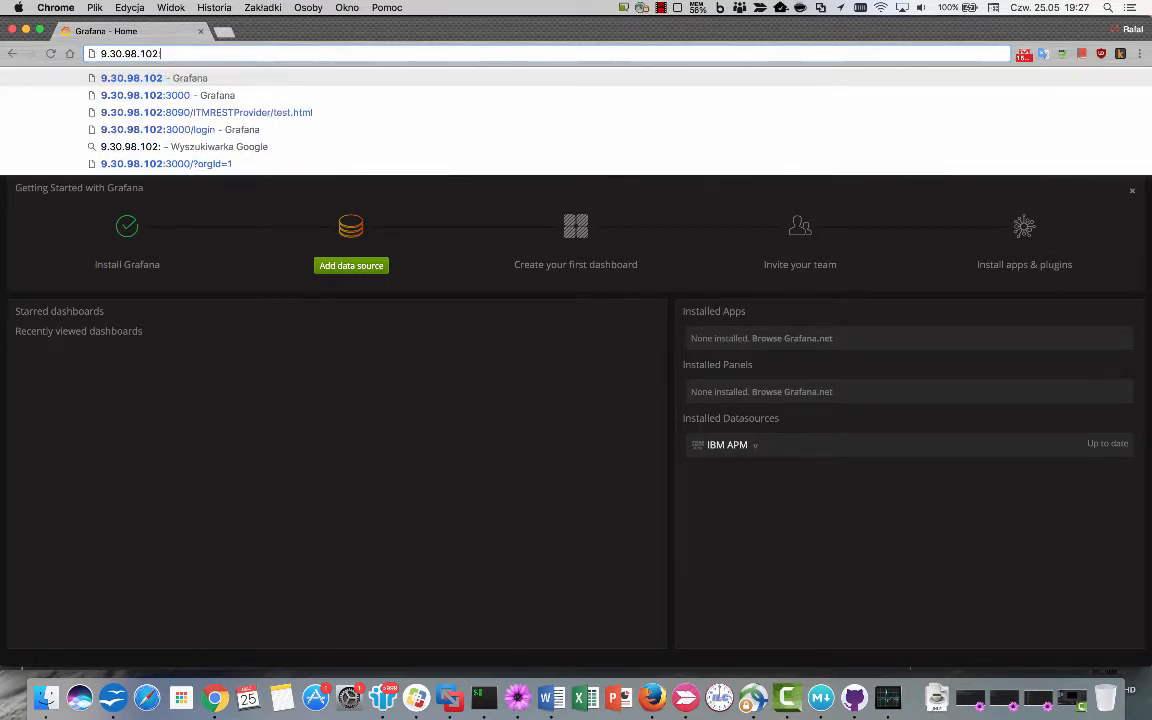
{"action": "key", "text": "Return"}
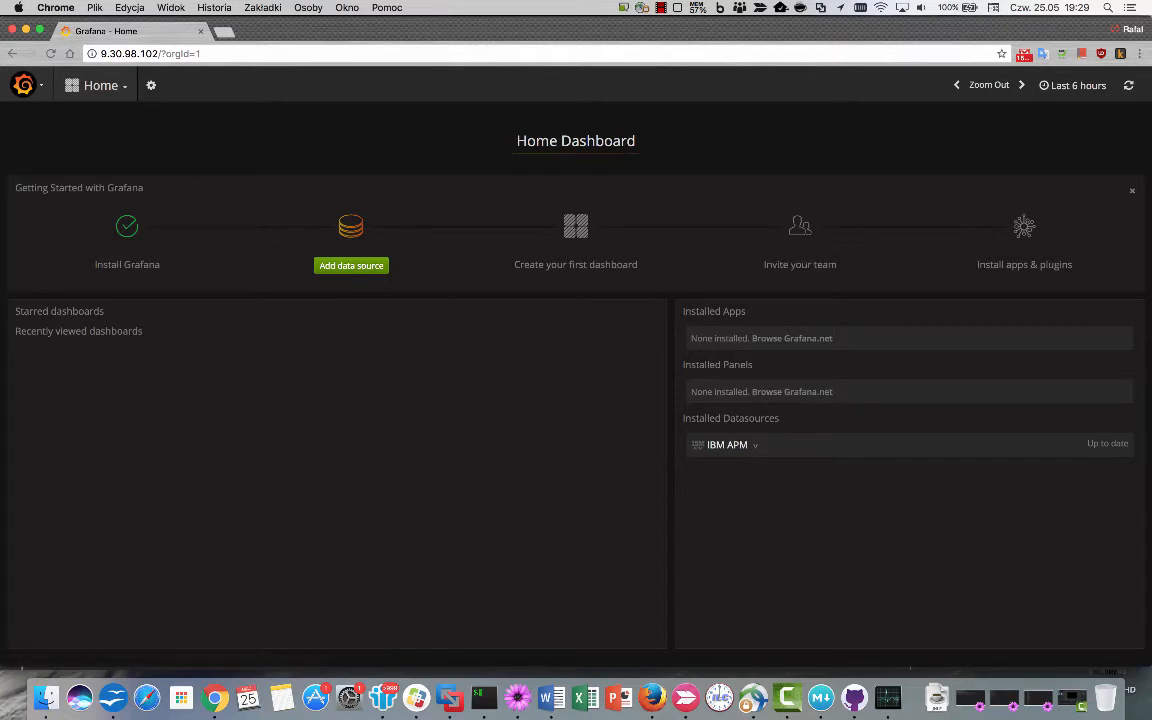
Start a new data source of type IBM APM from the Data Sources page.
{"action": "left_click", "coordinate": [23, 85]}
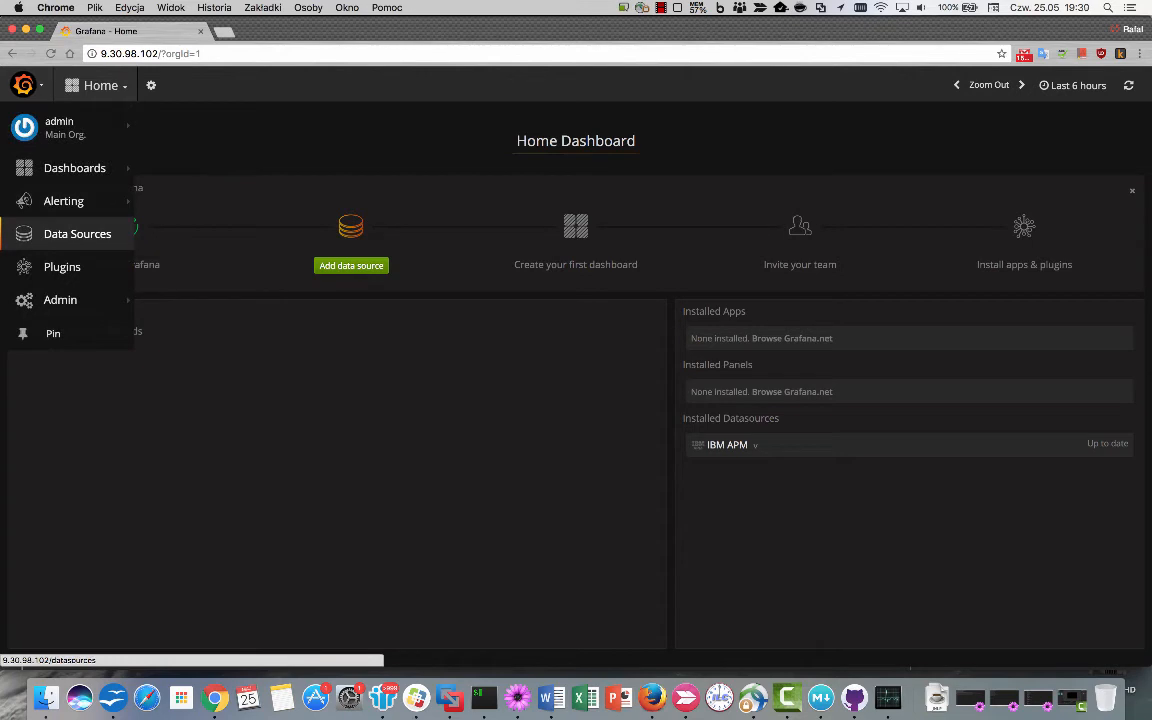
{"action": "left_click", "coordinate": [77, 233]}
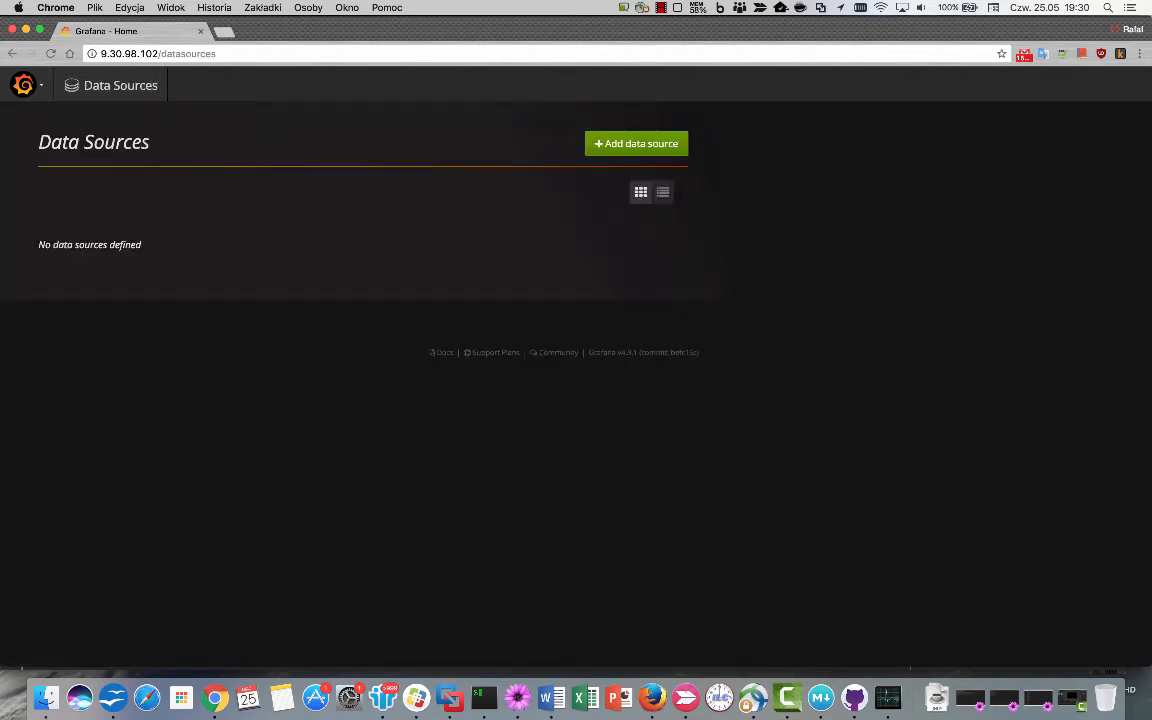
{"action": "left_click", "coordinate": [636, 144]}
{"action": "left_click", "coordinate": [215, 258]}
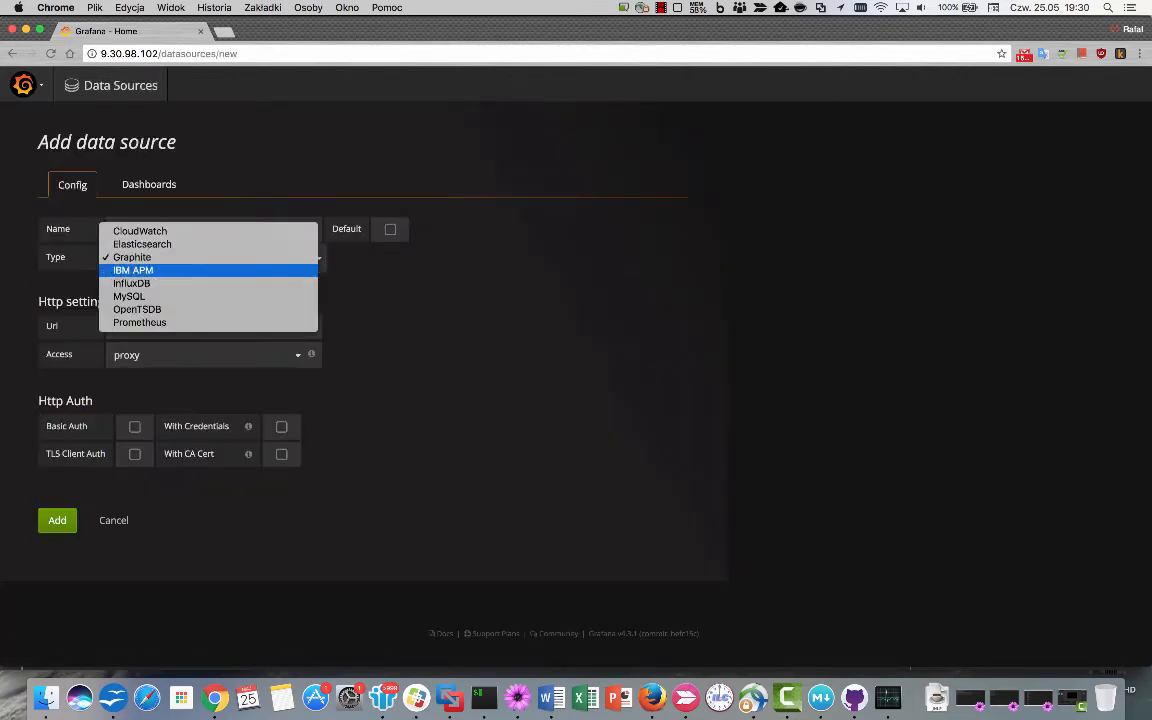
{"action": "left_click", "coordinate": [180, 270]}
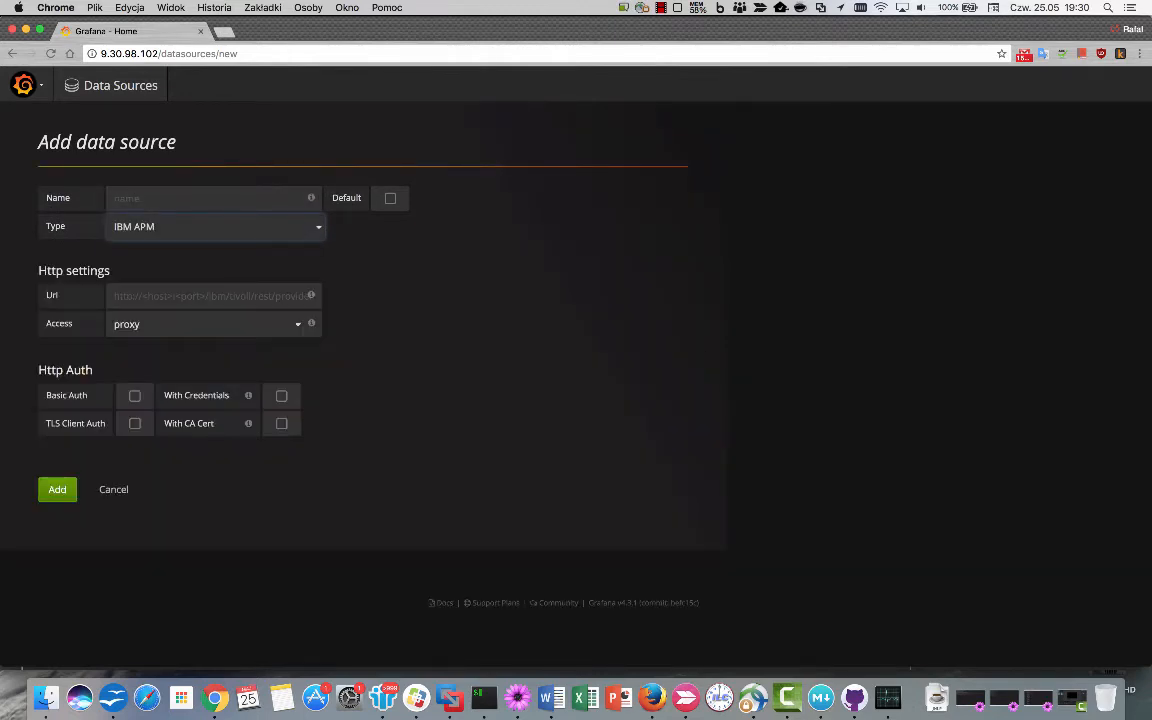
Fill the Url with the suggested template and replace <host> with 9.30.98.100.
{"action": "left_click", "coordinate": [180, 198]}
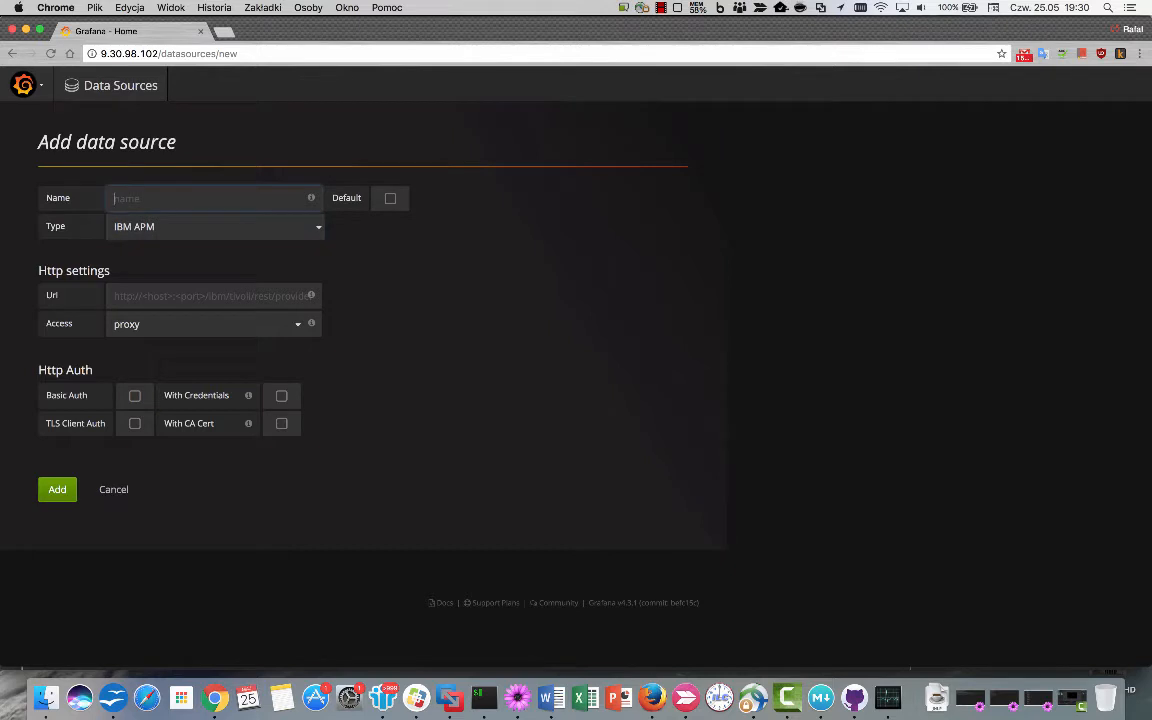
{"action": "left_click", "coordinate": [190, 296]}
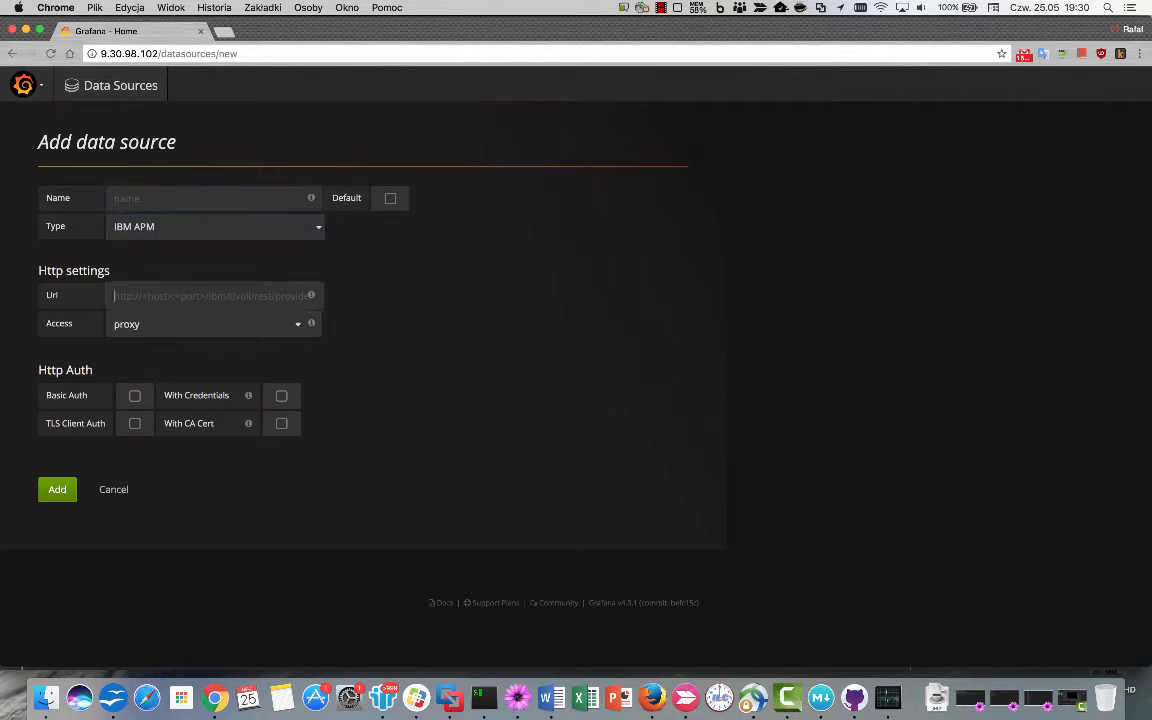
{"action": "left_click", "coordinate": [190, 319]}
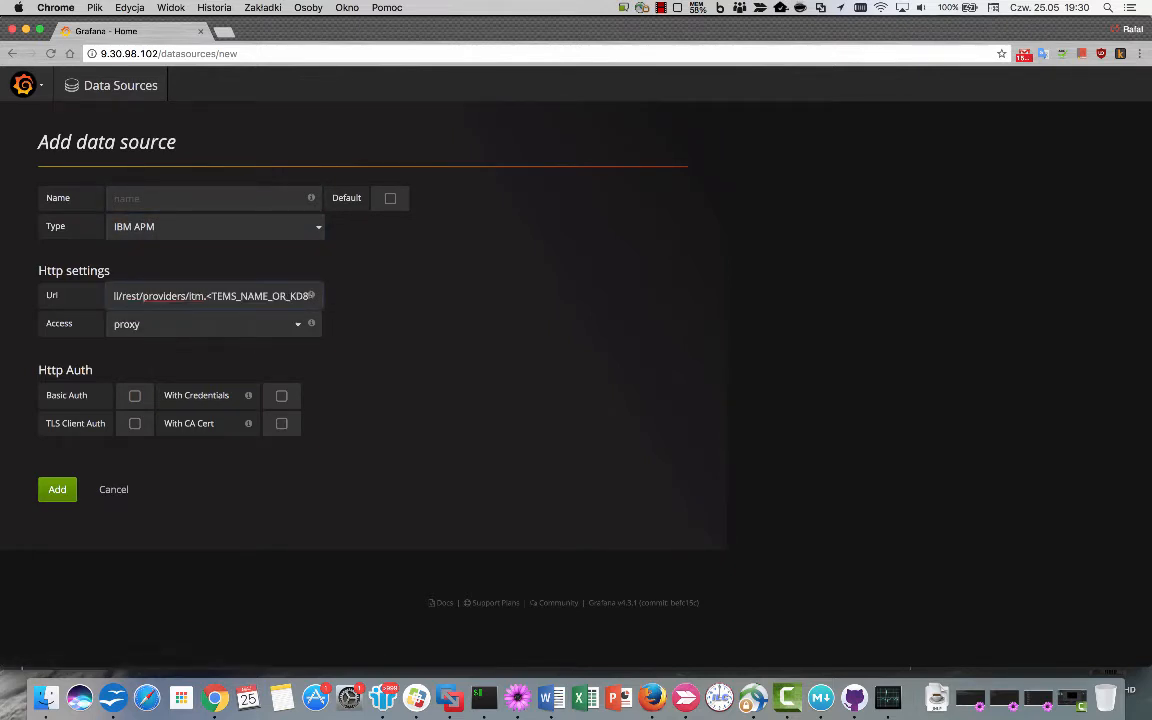
{"action": "key", "text": "super+a"}
{"action": "left_click", "coordinate": [165, 296]}
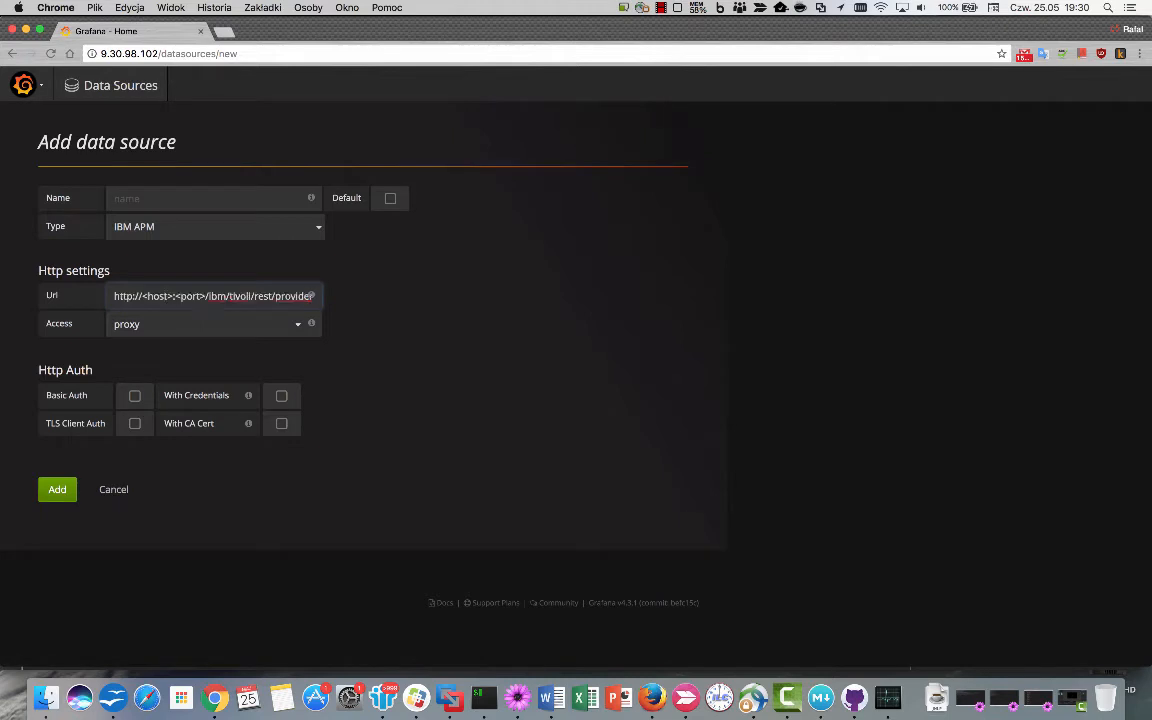
{"action": "key", "text": "Right"}
{"action": "key", "text": "Right"}
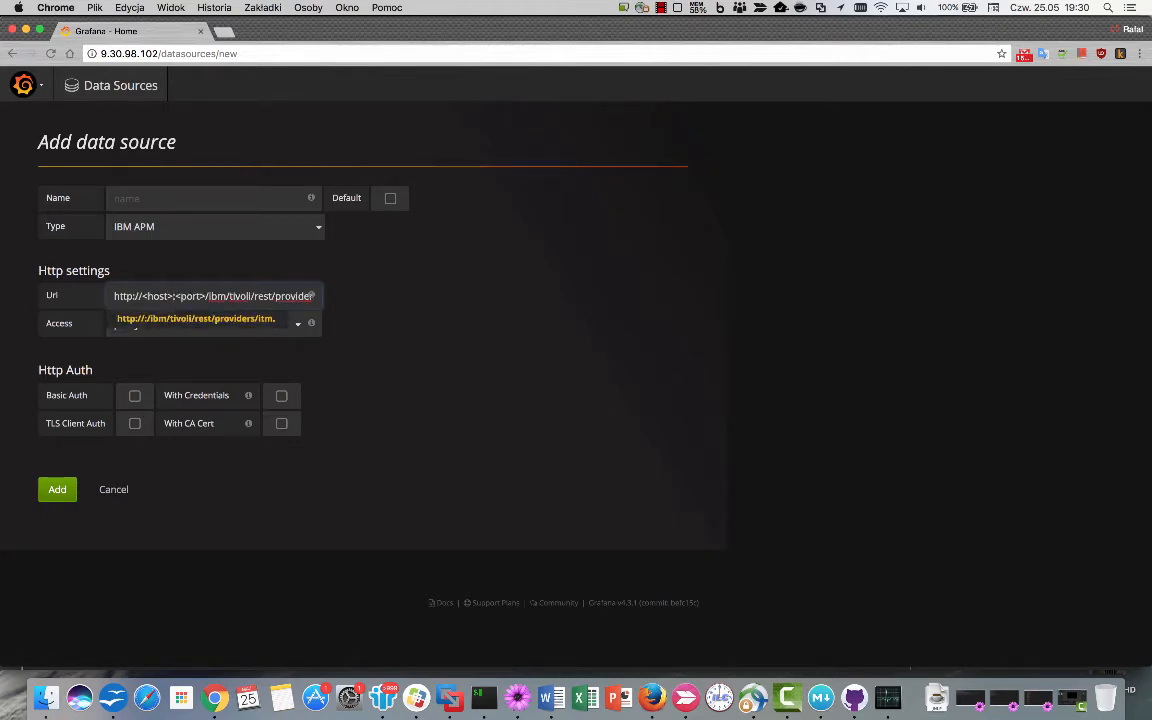
{"action": "key", "text": "BackSpace"}
{"action": "key", "text": "BackSpace"}
{"action": "key", "text": "BackSpace"}
{"action": "key", "text": "BackSpace"}
{"action": "key", "text": "BackSpace"}
{"action": "key", "text": "BackSpace"}
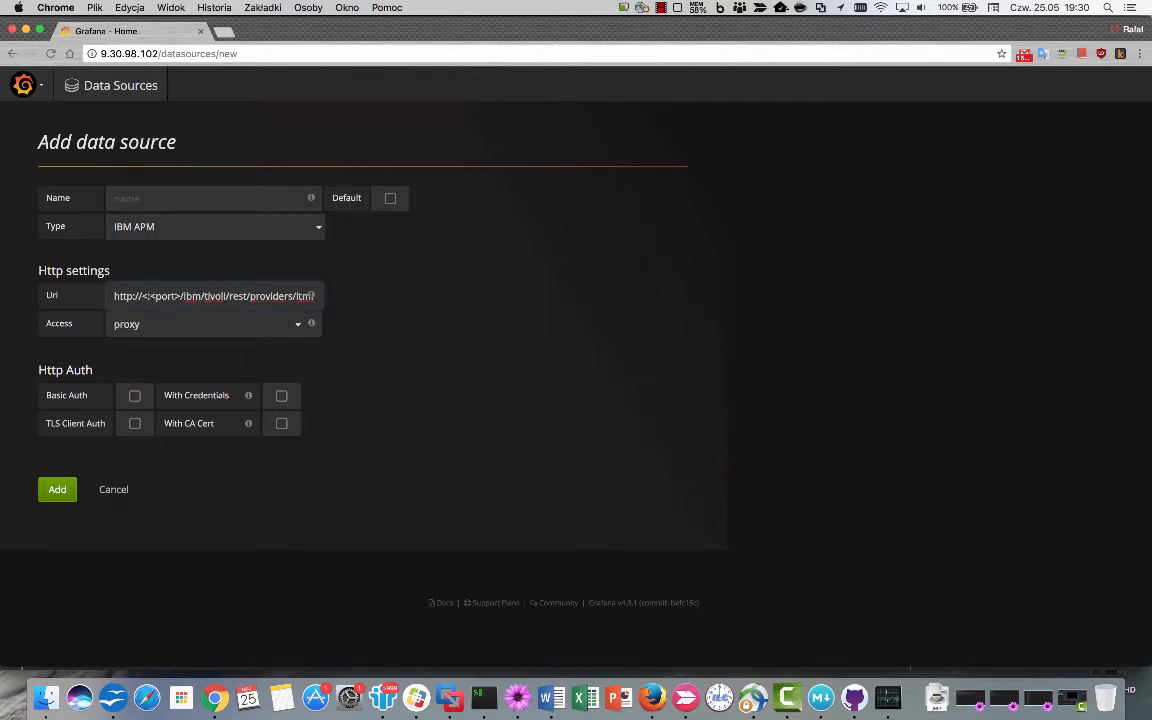
{"action": "type", "text": "9."}
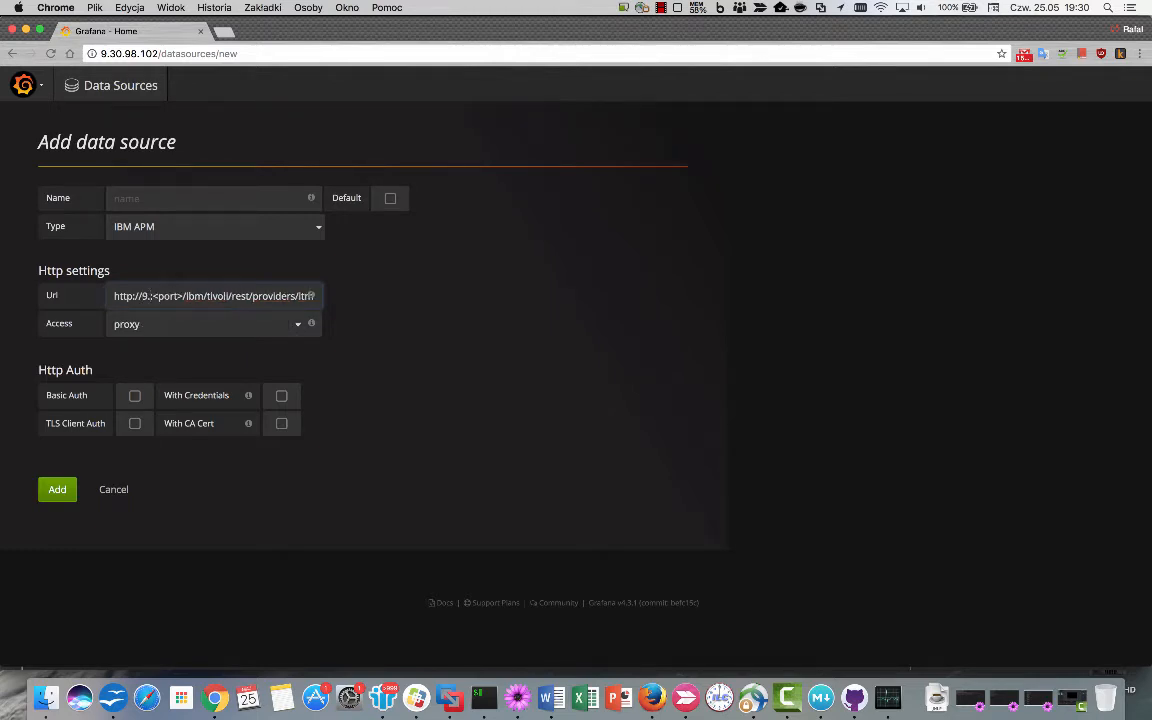
{"action": "type", "text": "30."}
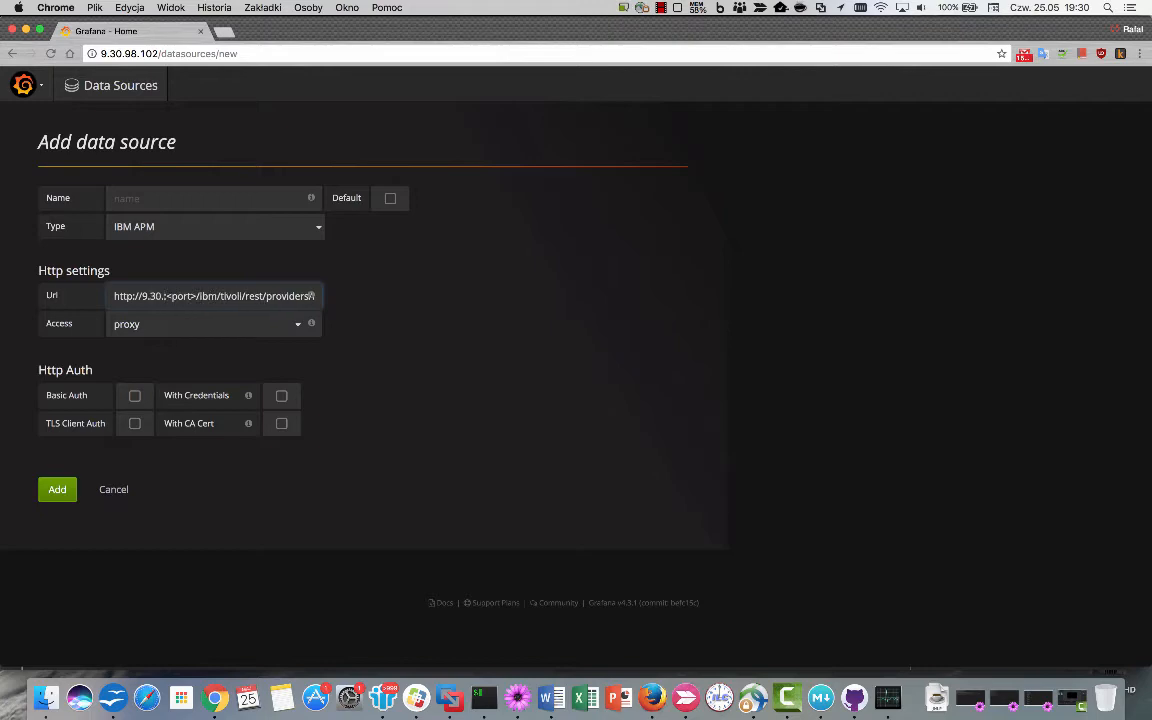
{"action": "type", "text": "98.100"}
Set the Url's port to 8090 and the provider suffix to KD8, then review the URL.
{"action": "key", "text": "Right"}
{"action": "key", "text": "Right"}
{"action": "key", "text": "Right"}
{"action": "key", "text": "Right"}
{"action": "key", "text": "Right"}
{"action": "key", "text": "Right"}
{"action": "key", "text": "Right"}
{"action": "key", "text": "BackSpace"}
{"action": "key", "text": "BackSpace"}
{"action": "key", "text": "BackSpace"}
{"action": "key", "text": "BackSpace"}
{"action": "key", "text": "BackSpace"}
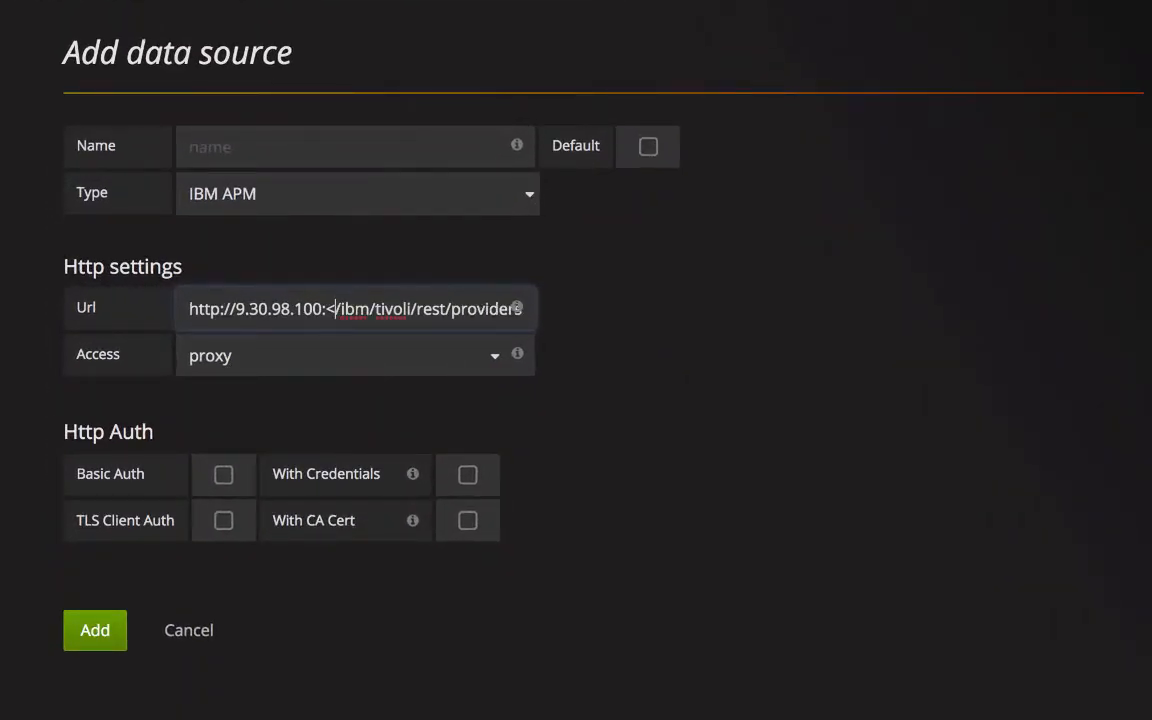
{"action": "key", "text": "BackSpace"}
{"action": "type", "text": "8090"}
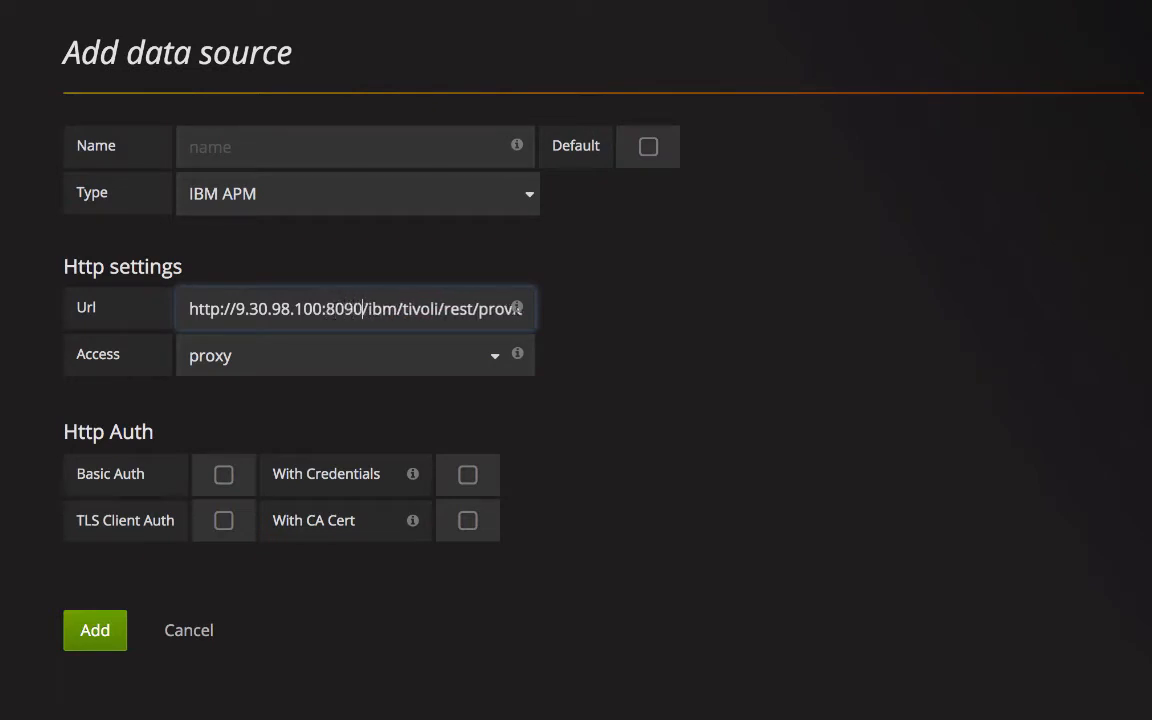
{"action": "key", "text": "Right"}
{"action": "key", "text": "Right"}
{"action": "key", "text": "Right"}
{"action": "key", "text": "Right"}
{"action": "key", "text": "Right"}
{"action": "key", "text": "Right"}
{"action": "key", "text": "Right"}
{"action": "key", "text": "Right"}
{"action": "key", "text": "Right"}
{"action": "key", "text": "Right"}
{"action": "key", "text": "Right"}
{"action": "key", "text": "Right"}
{"action": "key", "text": "Right"}
{"action": "key", "text": "Right"}
{"action": "key", "text": "Right"}
{"action": "key", "text": "Right"}
{"action": "key", "text": "Right"}
{"action": "key", "text": "Right"}
{"action": "key", "text": "Right"}
{"action": "key", "text": "Right"}
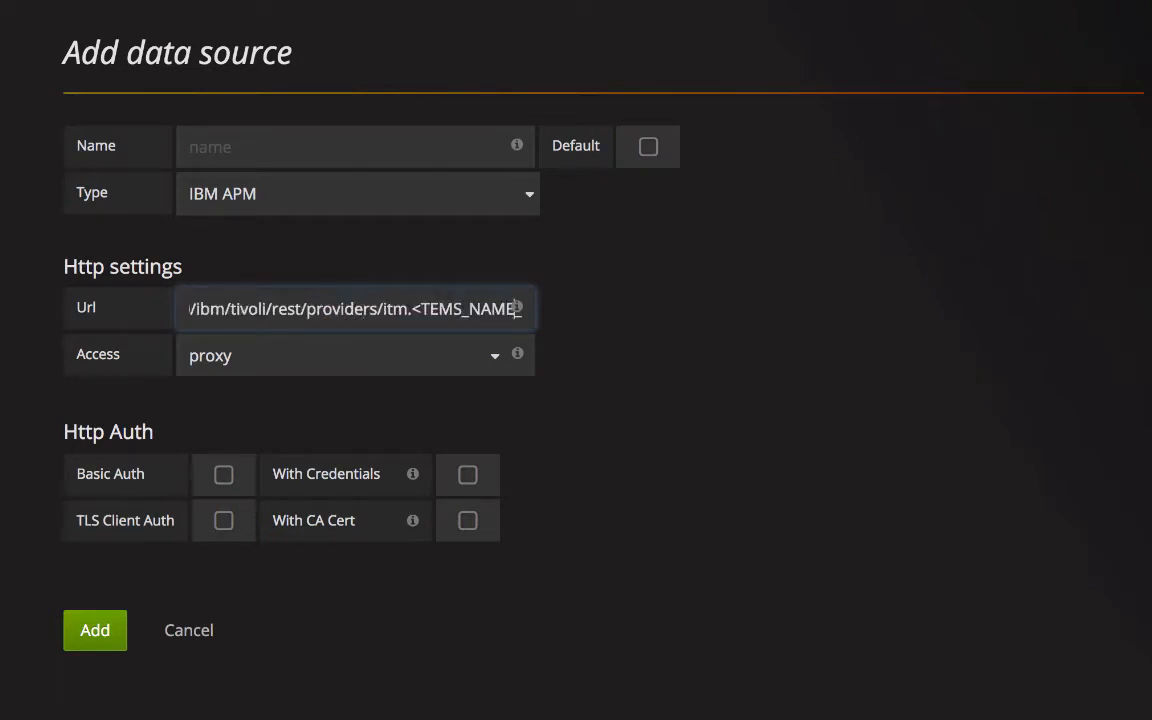
{"action": "type", "text": "_OR_KD8"}
{"action": "key", "text": "Left"}
{"action": "key", "text": "Left"}
{"action": "key", "text": "Left"}
{"action": "key", "text": "Left"}
{"action": "key", "text": "Left"}
{"action": "key", "text": "Left"}
{"action": "key", "text": "Left"}
{"action": "key", "text": "Left"}
{"action": "key", "text": "Left"}
{"action": "key", "text": "Left"}
{"action": "key", "text": "Left"}
{"action": "key", "text": "Left"}
{"action": "key", "text": "Left"}
{"action": "key", "text": "Left"}
{"action": "key", "text": "Left"}
{"action": "key", "text": "Left"}
{"action": "key", "text": "Left"}
{"action": "key", "text": "Left"}
{"action": "key", "text": "Left"}
{"action": "key", "text": "Left"}
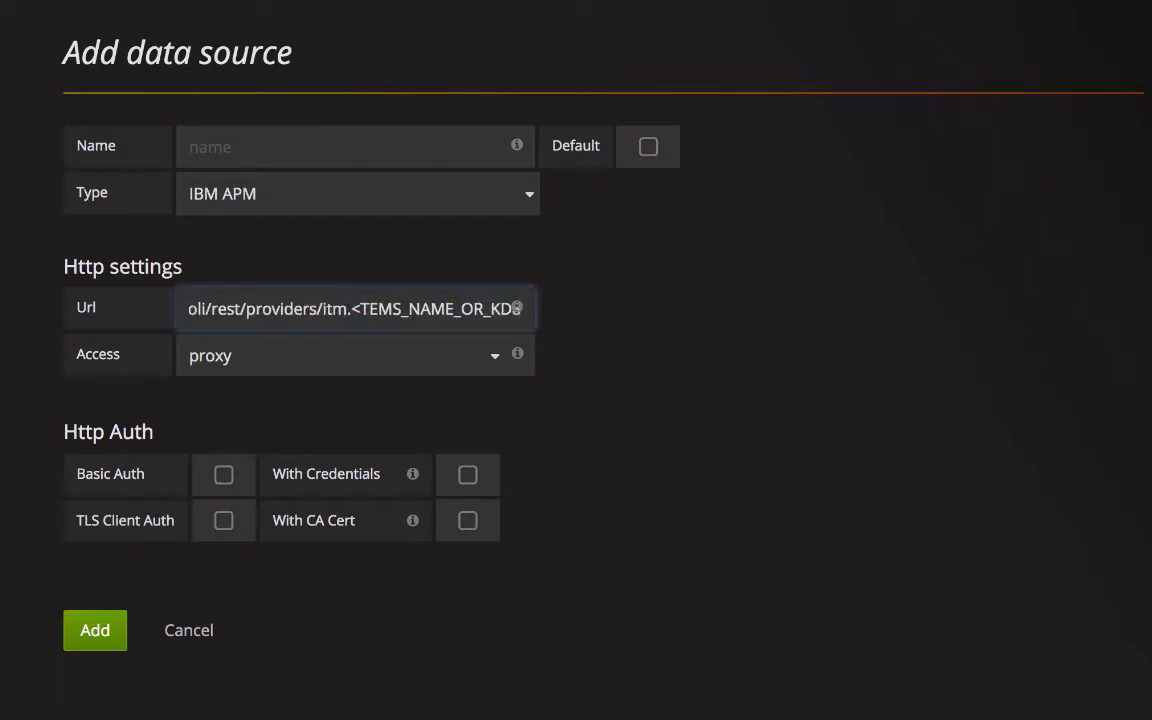
{"action": "key", "text": "Left"}
{"action": "key", "text": "Left"}
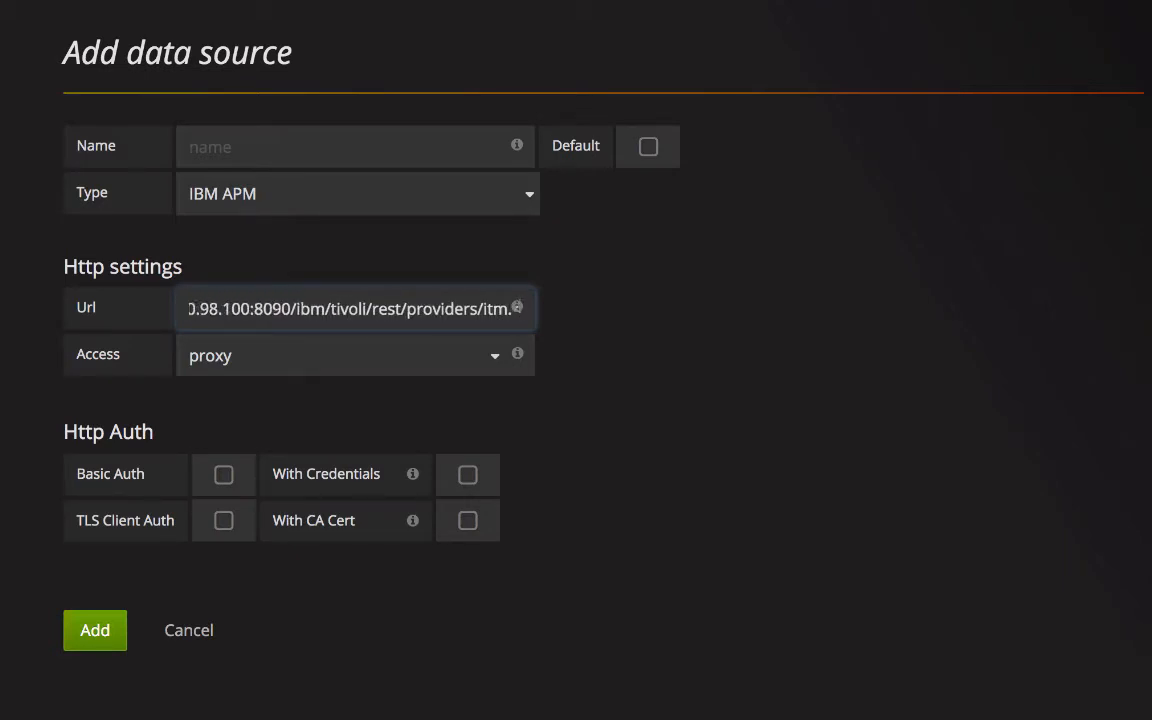
{"action": "key", "text": "Left"}
{"action": "key", "text": "Left"}
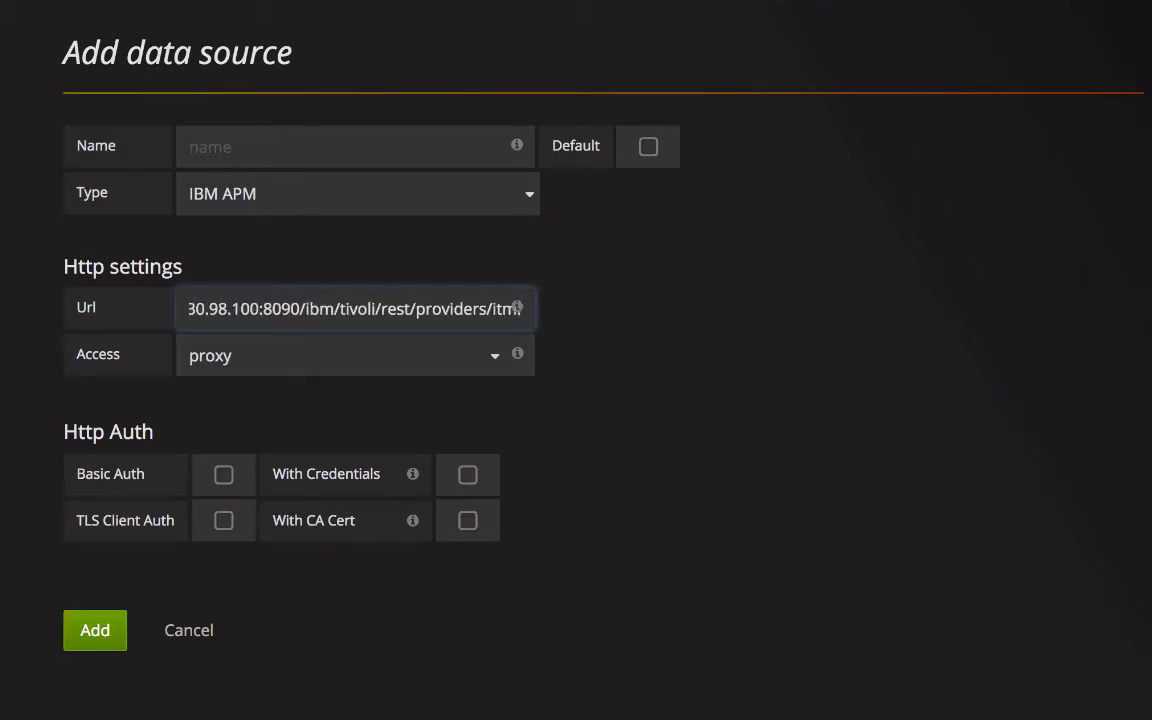
{"action": "type", "text": "KDq"}
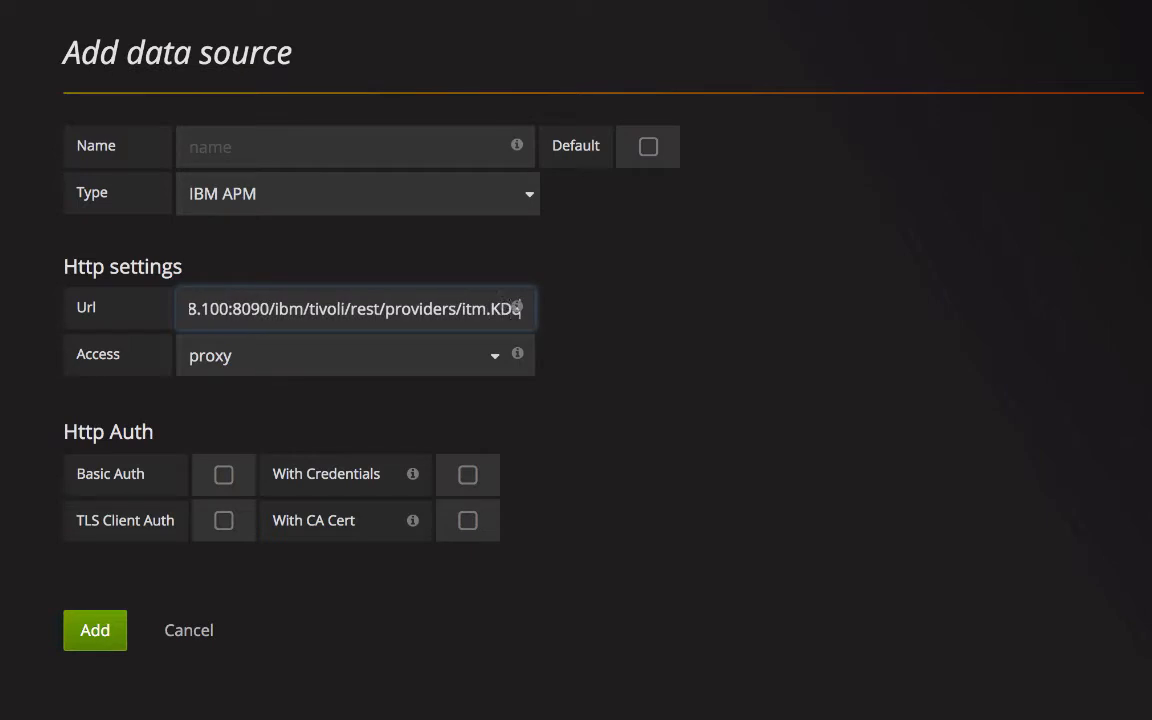
{"action": "key", "text": "Left"}
{"action": "key", "text": "Left"}
{"action": "key", "text": "Left"}
{"action": "key", "text": "Left"}
{"action": "key", "text": "Left"}
{"action": "key", "text": "Left"}
{"action": "key", "text": "Left"}
{"action": "key", "text": "Left"}
{"action": "key", "text": "Left"}
{"action": "key", "text": "Left"}
{"action": "key", "text": "Left"}
{"action": "key", "text": "Left"}
{"action": "key", "text": "Left"}
{"action": "key", "text": "Left"}
{"action": "key", "text": "Left"}
{"action": "key", "text": "Left"}
{"action": "key", "text": "Left"}
{"action": "key", "text": "Left"}
{"action": "key", "text": "Left"}
{"action": "key", "text": "Left"}
{"action": "key", "text": "Right"}
{"action": "key", "text": "Right"}
{"action": "key", "text": "Right"}
{"action": "key", "text": "Right"}
{"action": "key", "text": "Right"}
{"action": "key", "text": "Right"}
{"action": "key", "text": "Right"}
{"action": "key", "text": "Right"}
{"action": "key", "text": "Right"}
{"action": "key", "text": "Right"}
{"action": "key", "text": "Right"}
{"action": "key", "text": "Right"}
{"action": "key", "text": "Right"}
{"action": "key", "text": "Right"}
{"action": "key", "text": "Right"}
{"action": "key", "text": "Right"}
{"action": "key", "text": "Right"}
{"action": "key", "text": "Right"}
{"action": "key", "text": "Right"}
{"action": "key", "text": "Right"}
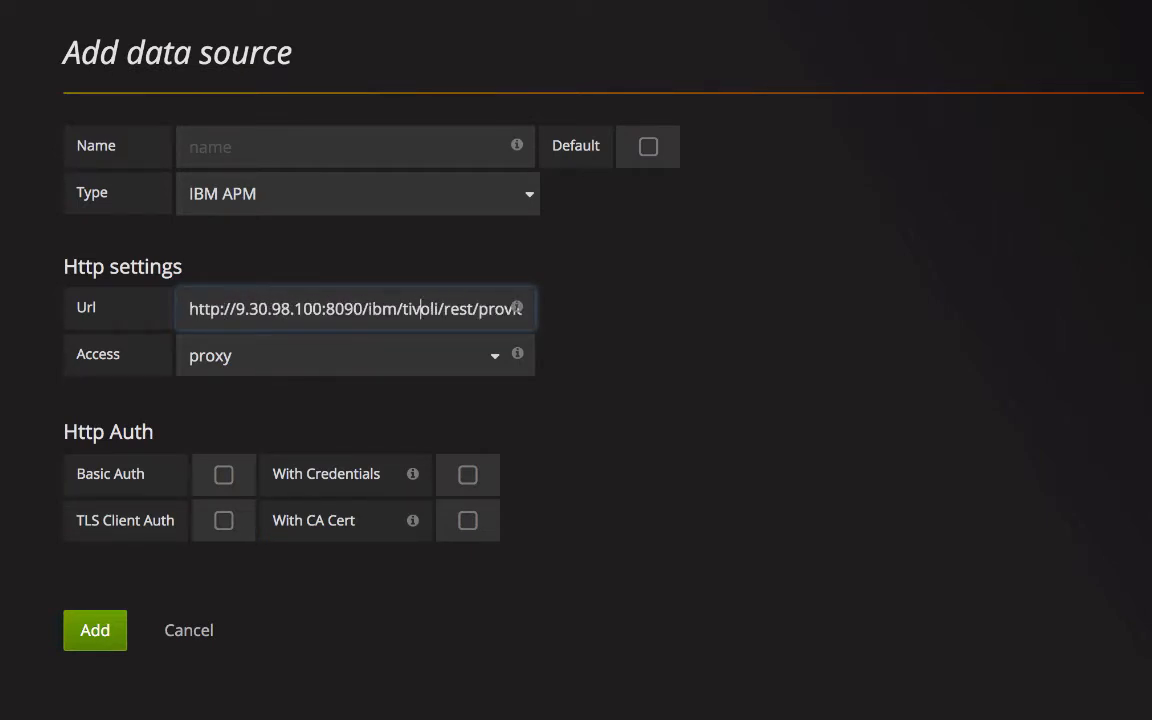
{"action": "key", "text": "Right"}
{"action": "key", "text": "Right"}
{"action": "key", "text": "Right"}
{"action": "key", "text": "Right"}
{"action": "key", "text": "Right"}
{"action": "key", "text": "Right"}
{"action": "key", "text": "Right"}
{"action": "key", "text": "Right"}
{"action": "key", "text": "Right"}
{"action": "key", "text": "Right"}
{"action": "key", "text": "Right"}
{"action": "key", "text": "Right"}
{"action": "key", "text": "Right"}
{"action": "key", "text": "Right"}
{"action": "key", "text": "Right"}
{"action": "key", "text": "Right"}
{"action": "key", "text": "Right"}
{"action": "key", "text": "Right"}
{"action": "key", "text": "Right"}
{"action": "key", "text": "Right"}
{"action": "key", "text": "Right"}
{"action": "key", "text": "Right"}
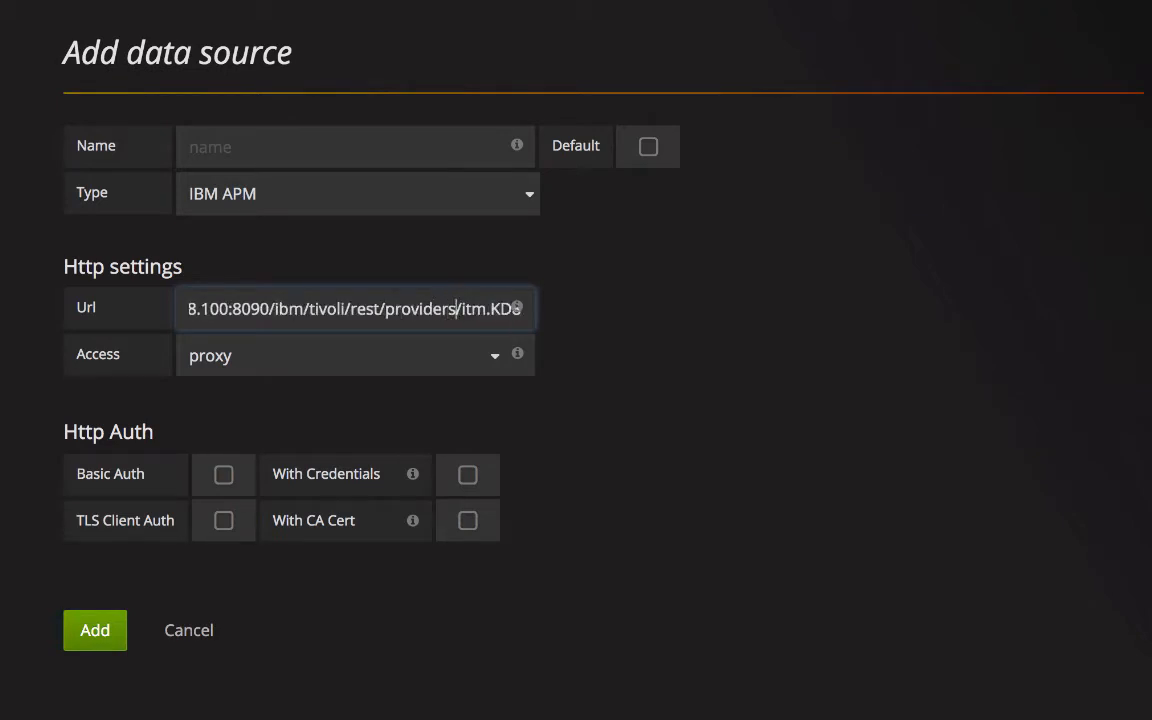
{"action": "key", "text": "End"}
Enable Basic Auth and With Credentials, enter the user name and password, and name it skarsv100-APM8.
{"action": "left_click", "coordinate": [223, 474]}
{"action": "left_click", "coordinate": [467, 474]}
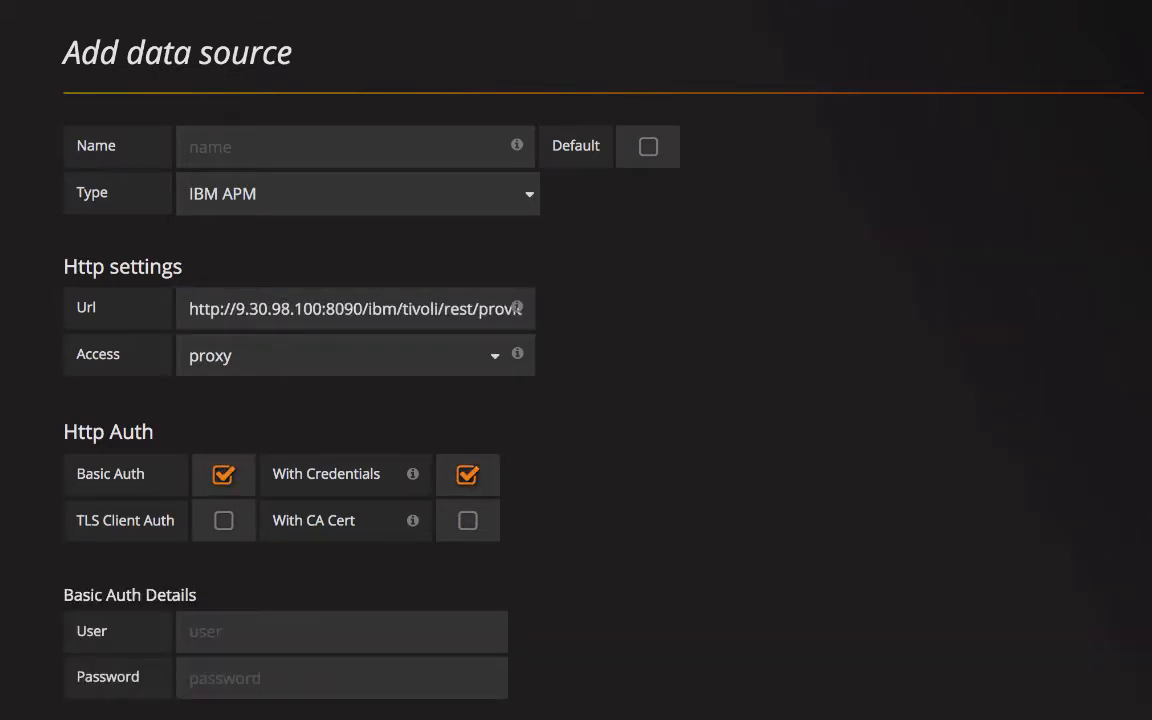
{"action": "left_click", "coordinate": [342, 627]}
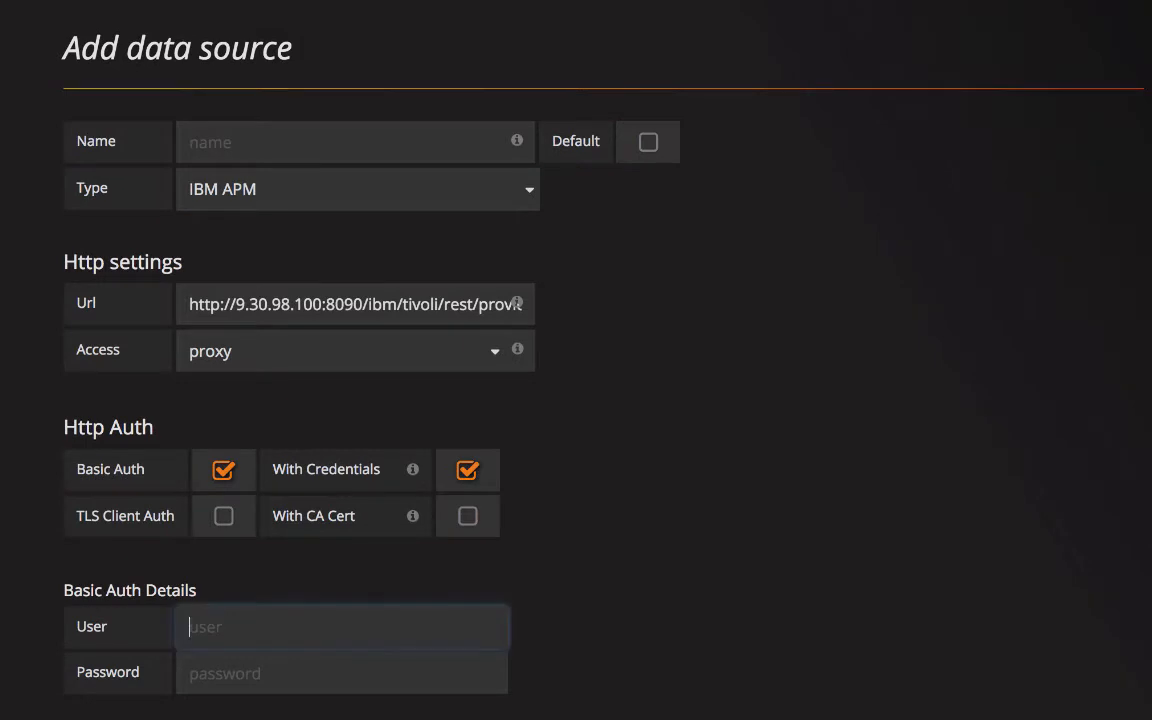
{"action": "type", "text": "smadmin"}
{"action": "key", "text": "Tab"}
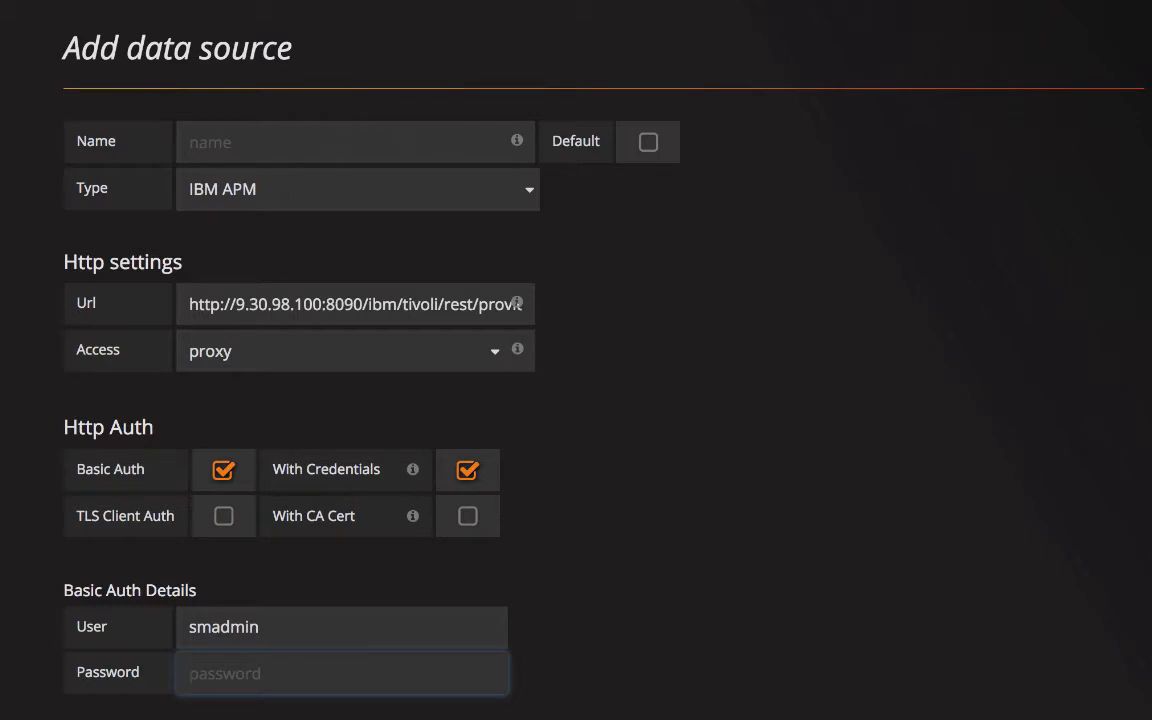
{"action": "type", "text": "•••••••"}
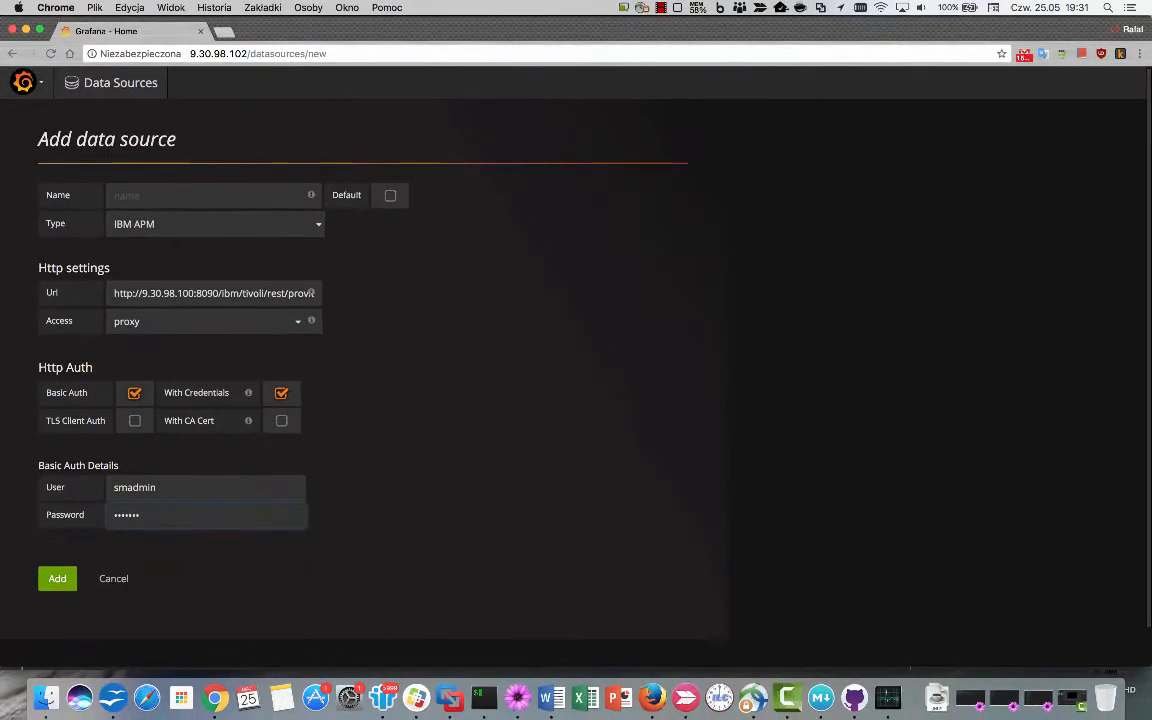
{"action": "key", "text": "Return"}
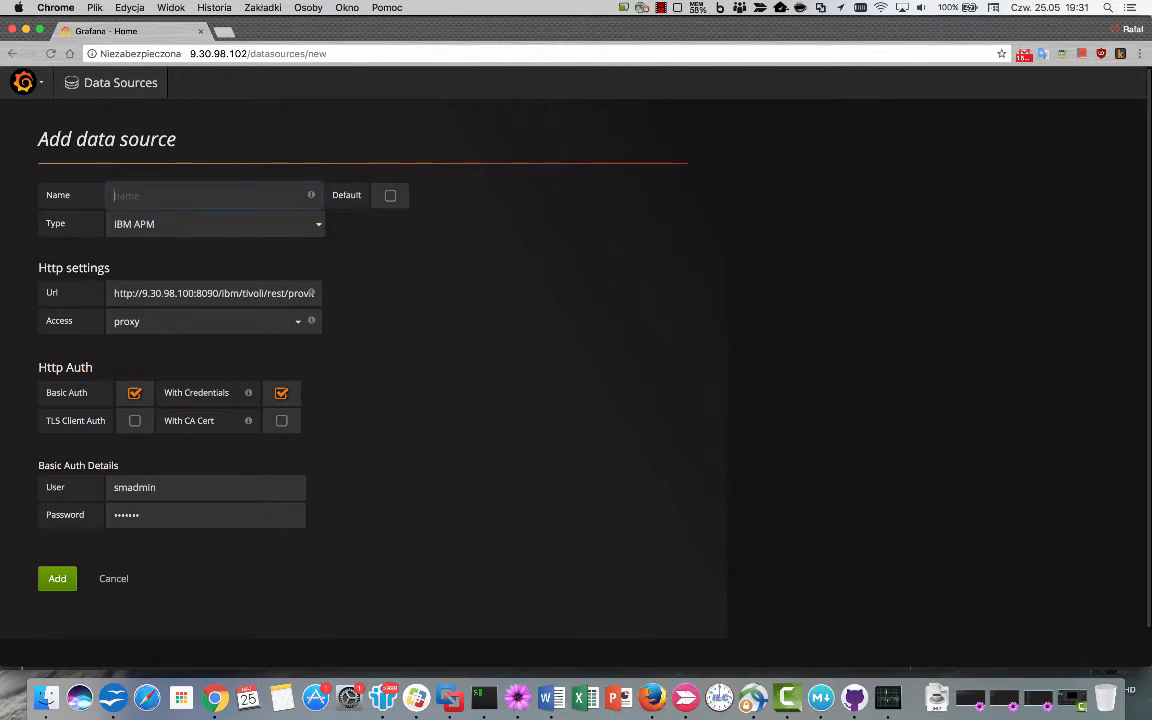
{"action": "type", "text": "skarsv100-APM8"}
Save skarsv100-APM8, confirm it works, and show the Data Sources page as a list.
{"action": "left_click", "coordinate": [57, 579]}
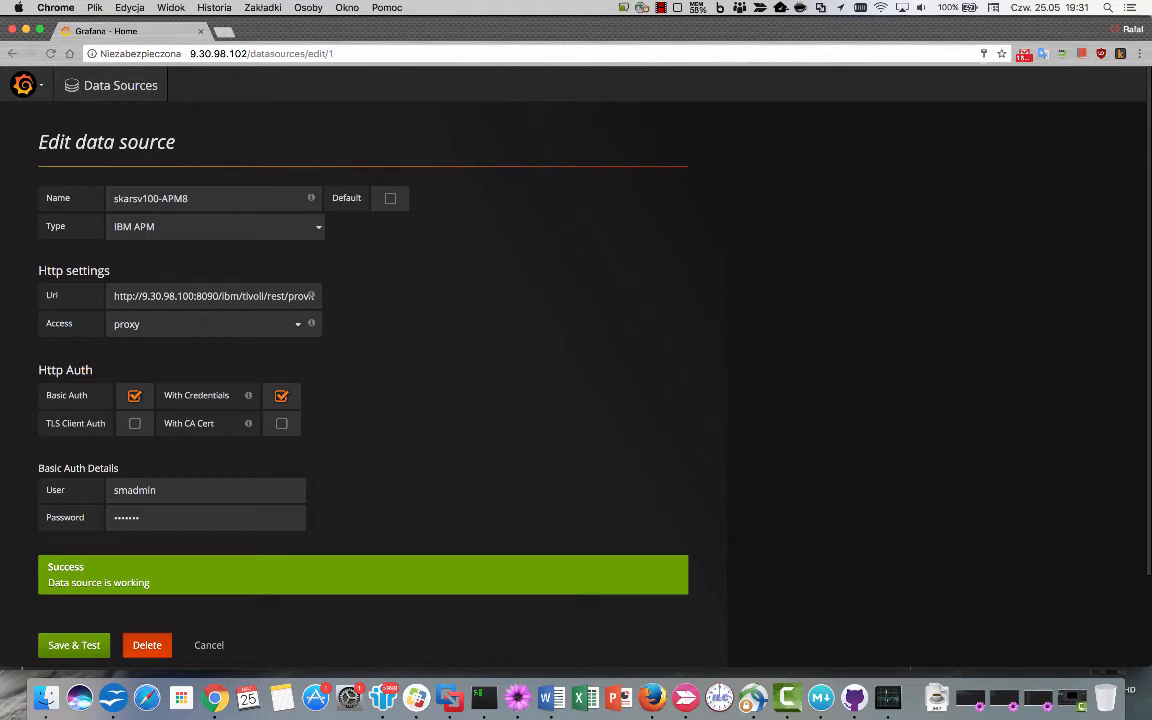
{"action": "left_click", "coordinate": [211, 645]}
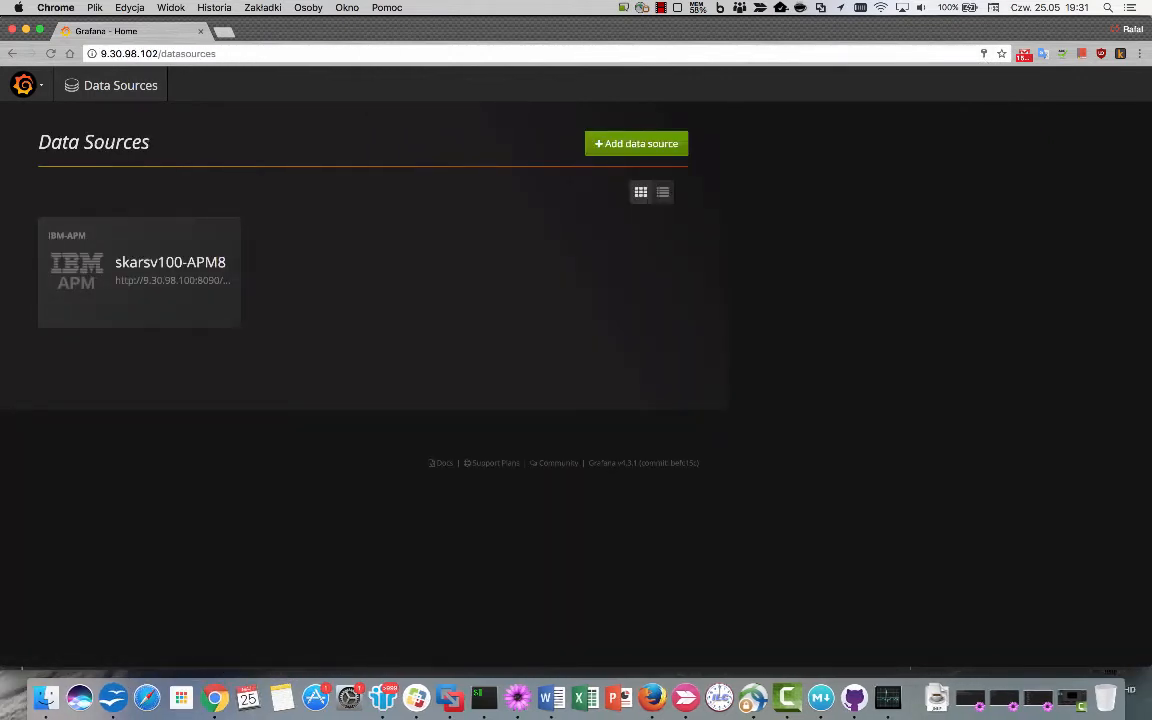
{"action": "left_click", "coordinate": [663, 192]}
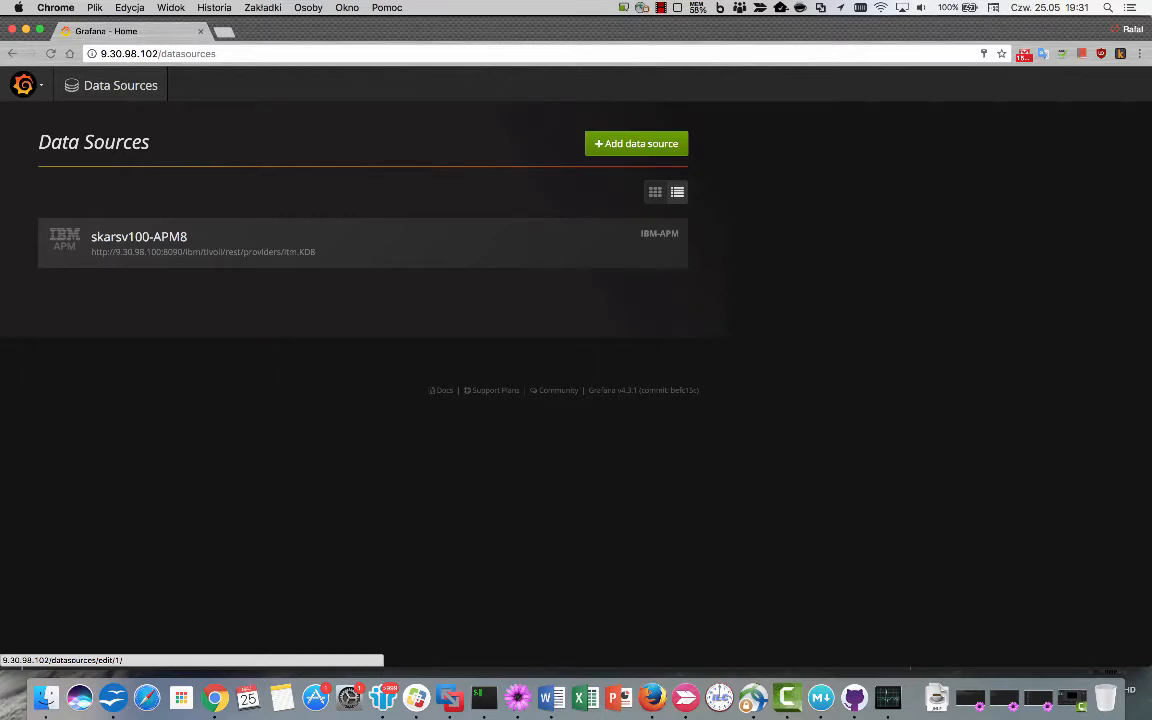
Start a new IBM APM data source and name it skarsv105-ITM6.
{"action": "left_click", "coordinate": [636, 143]}
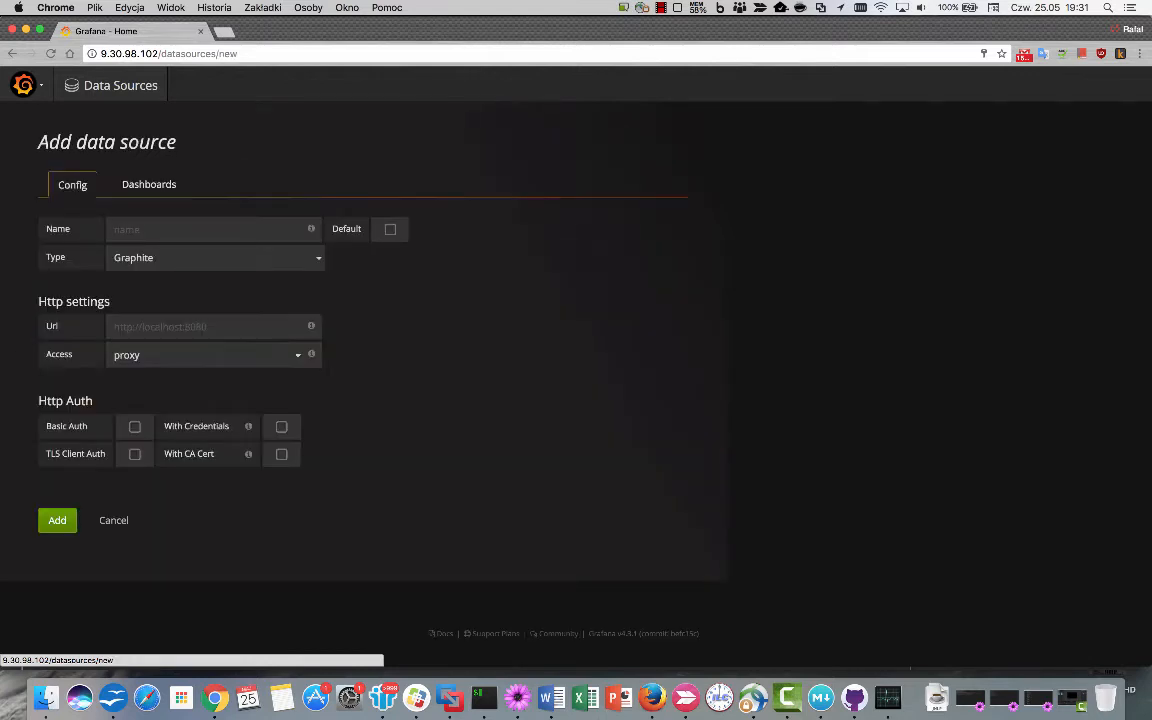
{"action": "left_click", "coordinate": [215, 257]}
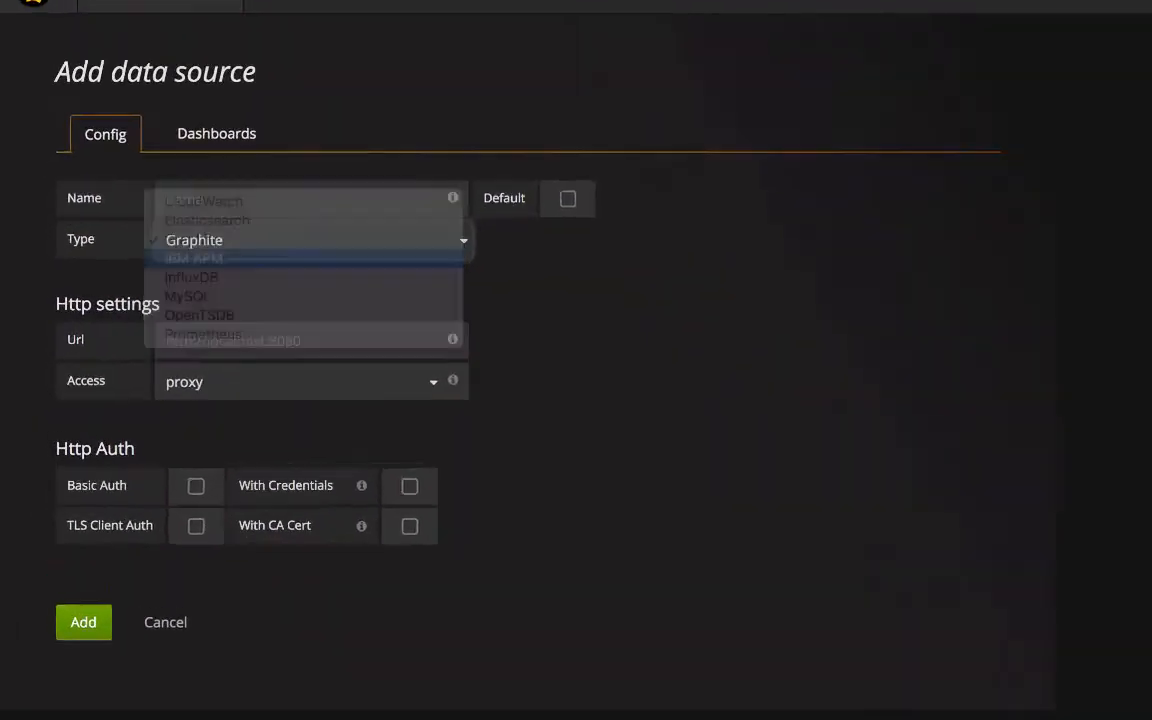
{"action": "left_click", "coordinate": [194, 258]}
{"action": "left_click", "coordinate": [290, 198]}
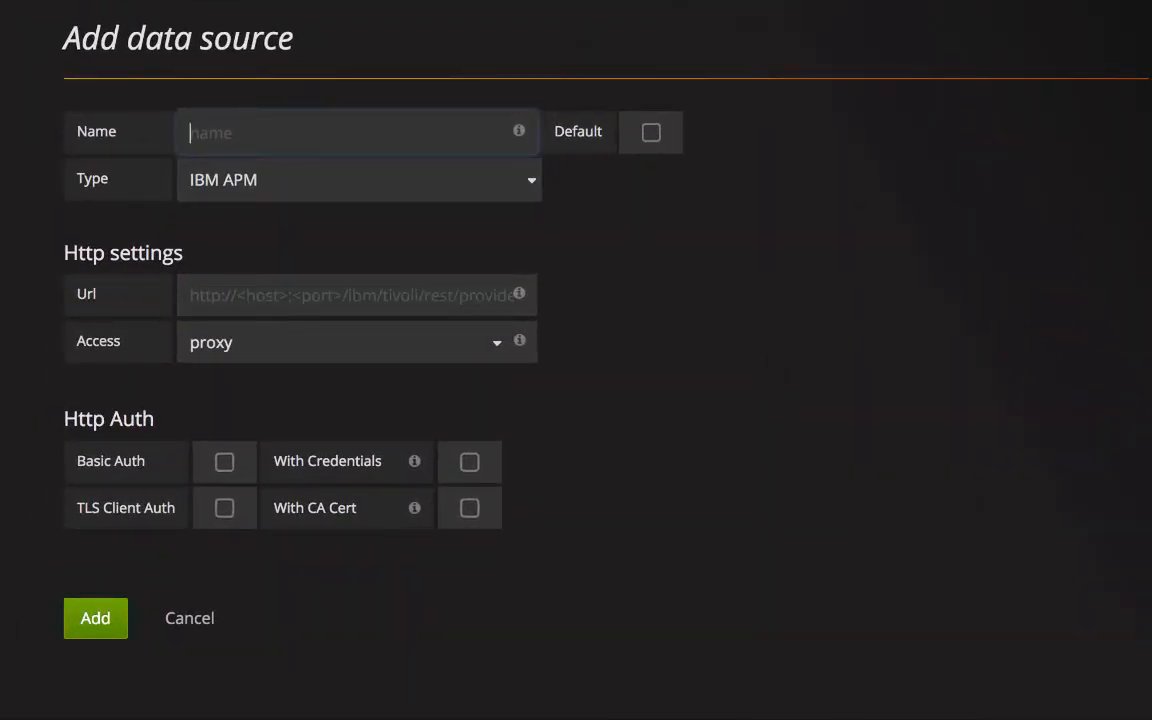
{"action": "type", "text": "skarsv105"}
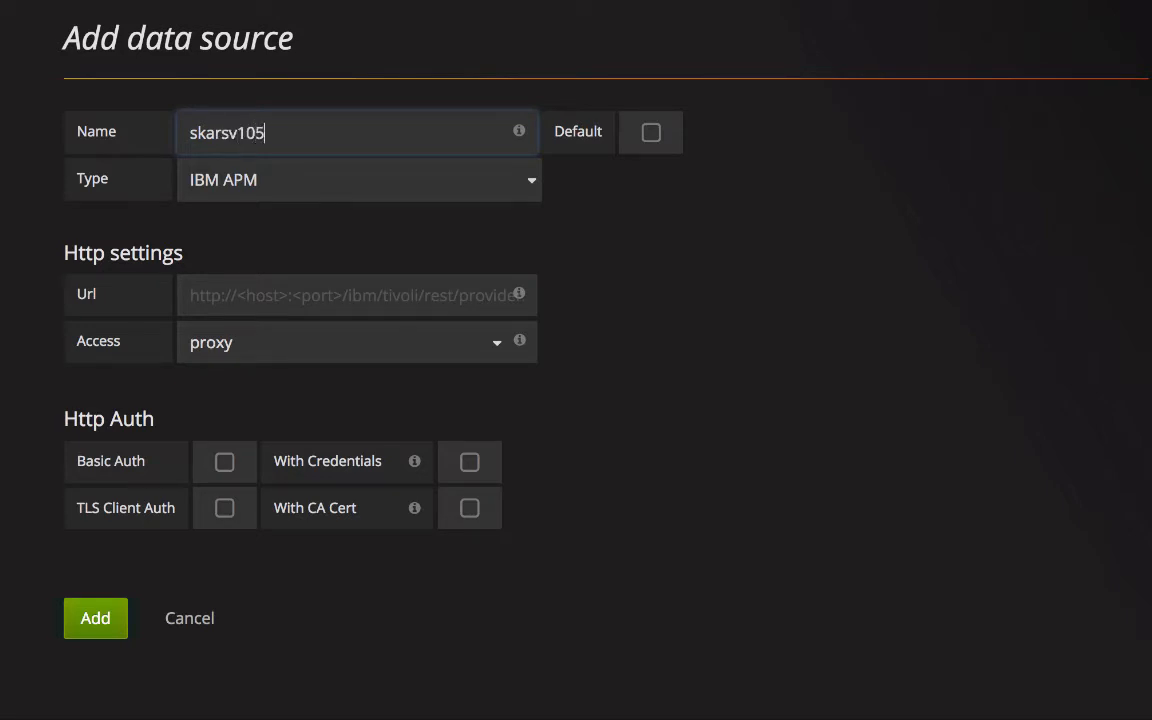
{"action": "type", "text": "-l"}
{"action": "type", "text": "TM6"}
Fill the URL template with host 9.30.98.105, port 15200 and the .TEMS provider name.
{"action": "left_click", "coordinate": [346, 295]}
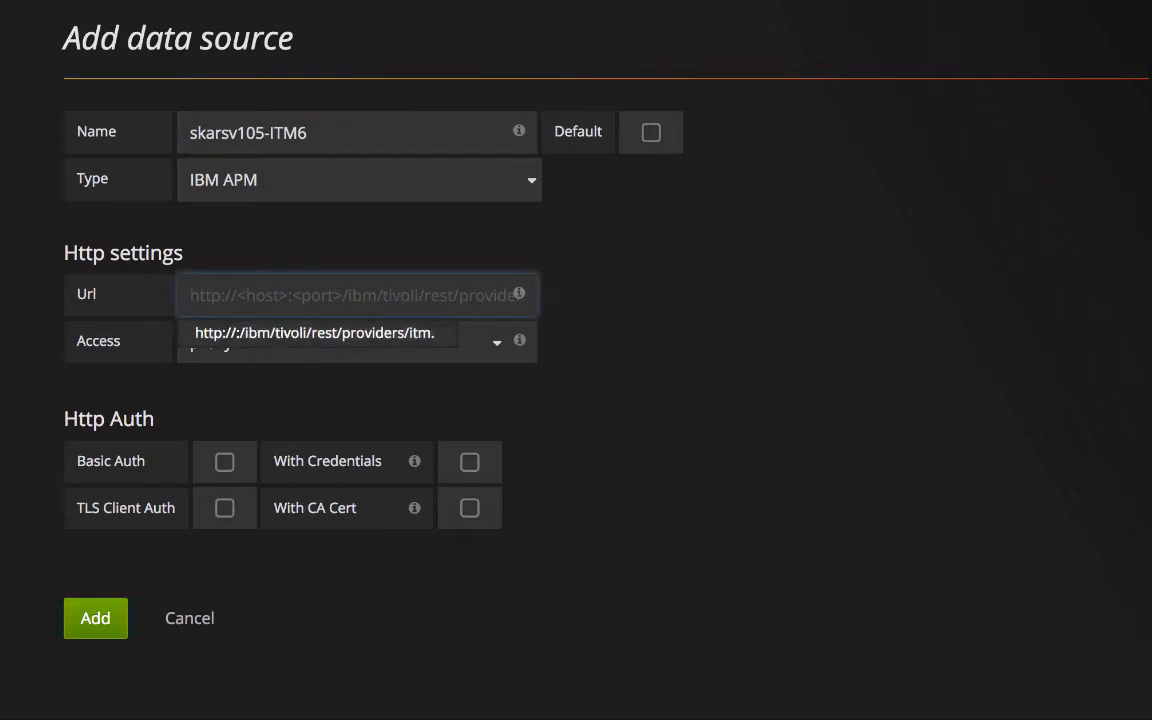
{"action": "key", "text": "ctrl+v"}
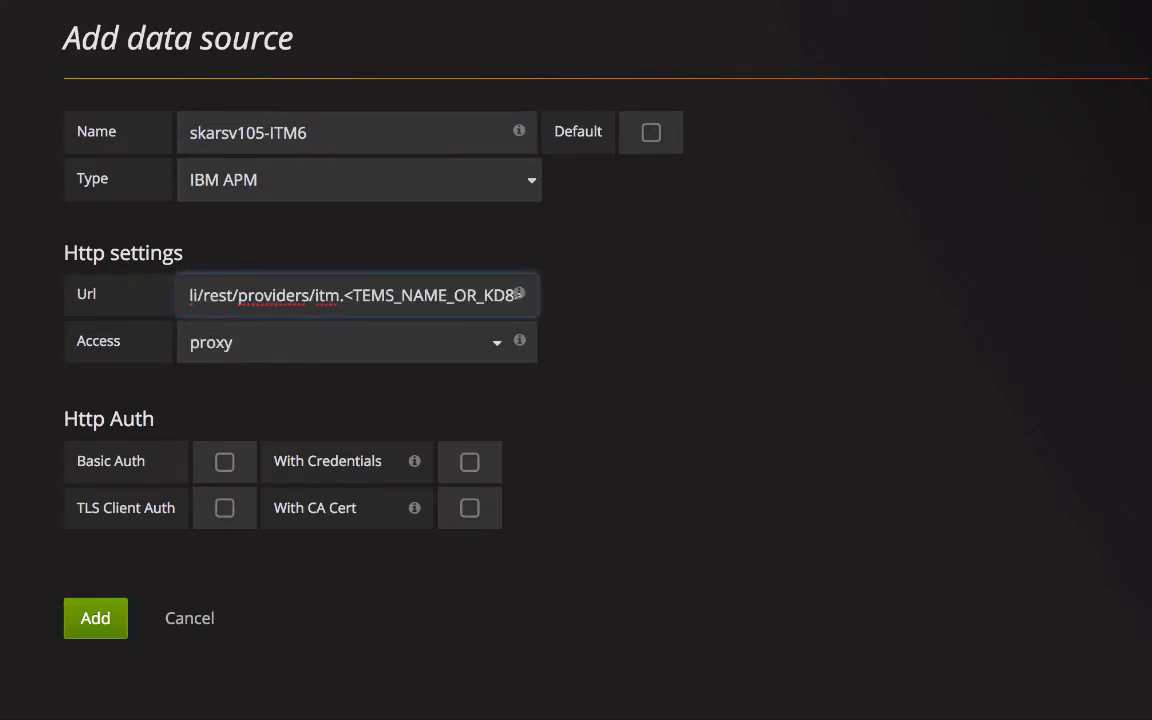
{"action": "left_click_drag", "start_coordinate": [236, 295], "coordinate": [188, 295]}
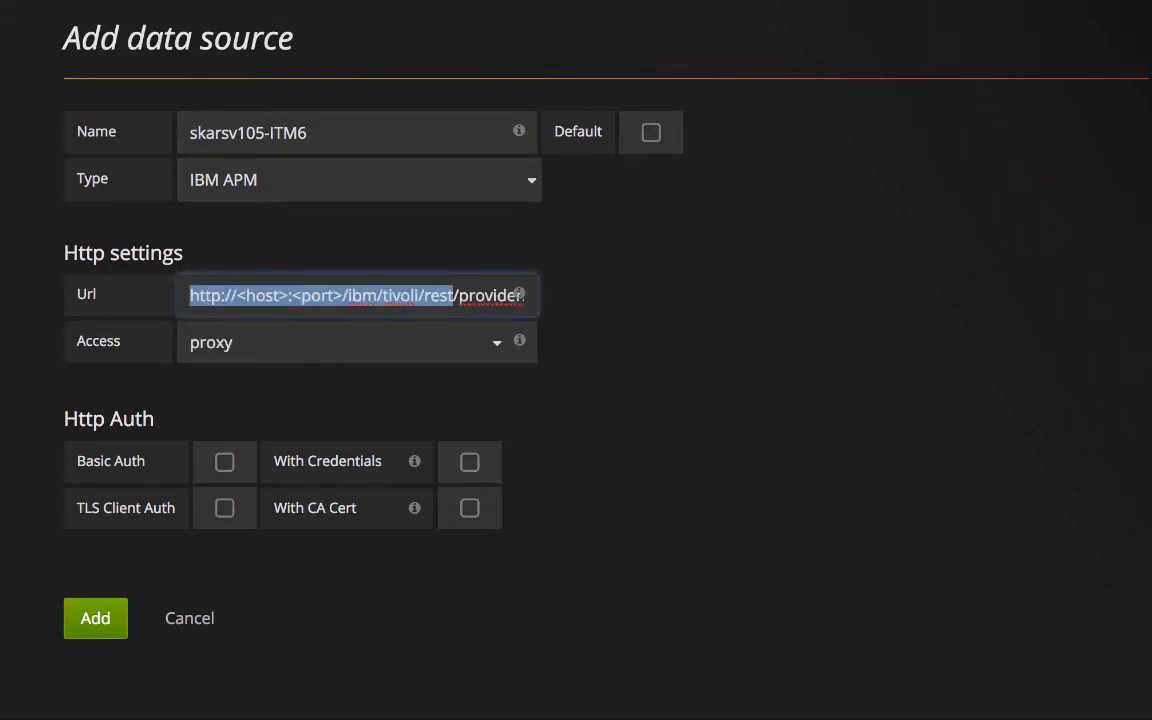
{"action": "left_click", "coordinate": [288, 295]}
{"action": "key", "text": "BackSpace"}
{"action": "key", "text": "BackSpace"}
{"action": "key", "text": "BackSpace"}
{"action": "key", "text": "BackSpace"}
{"action": "key", "text": "BackSpace"}
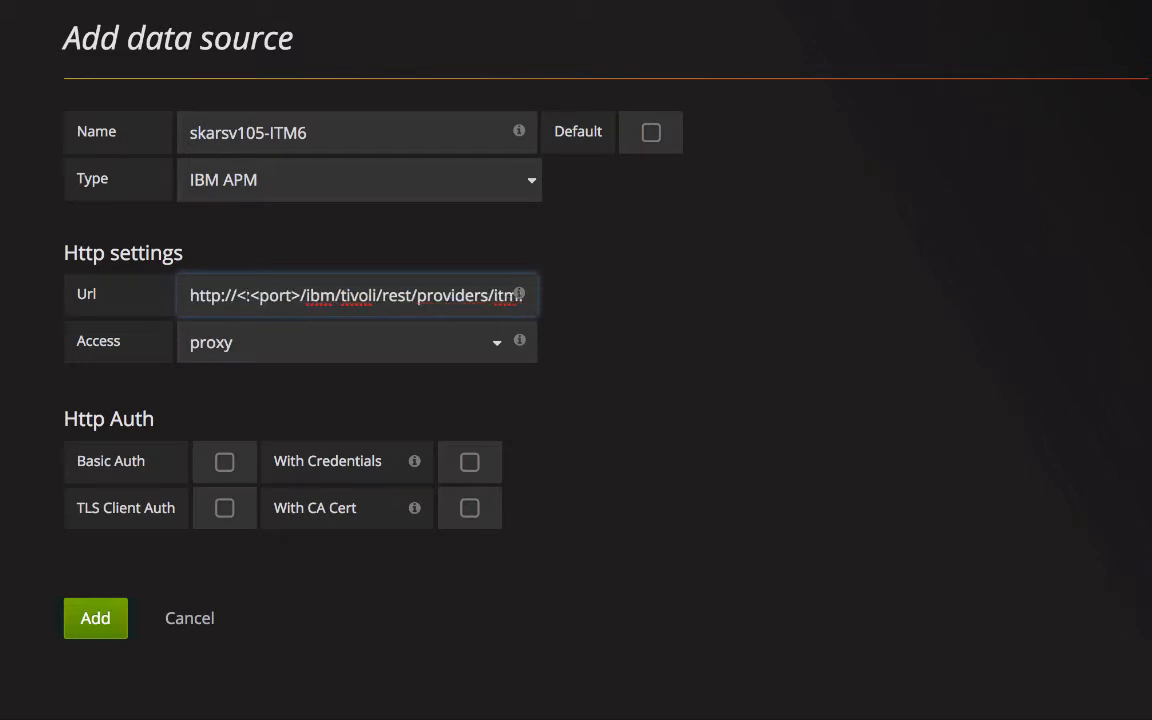
{"action": "key", "text": "BackSpace"}
{"action": "type", "text": "9."}
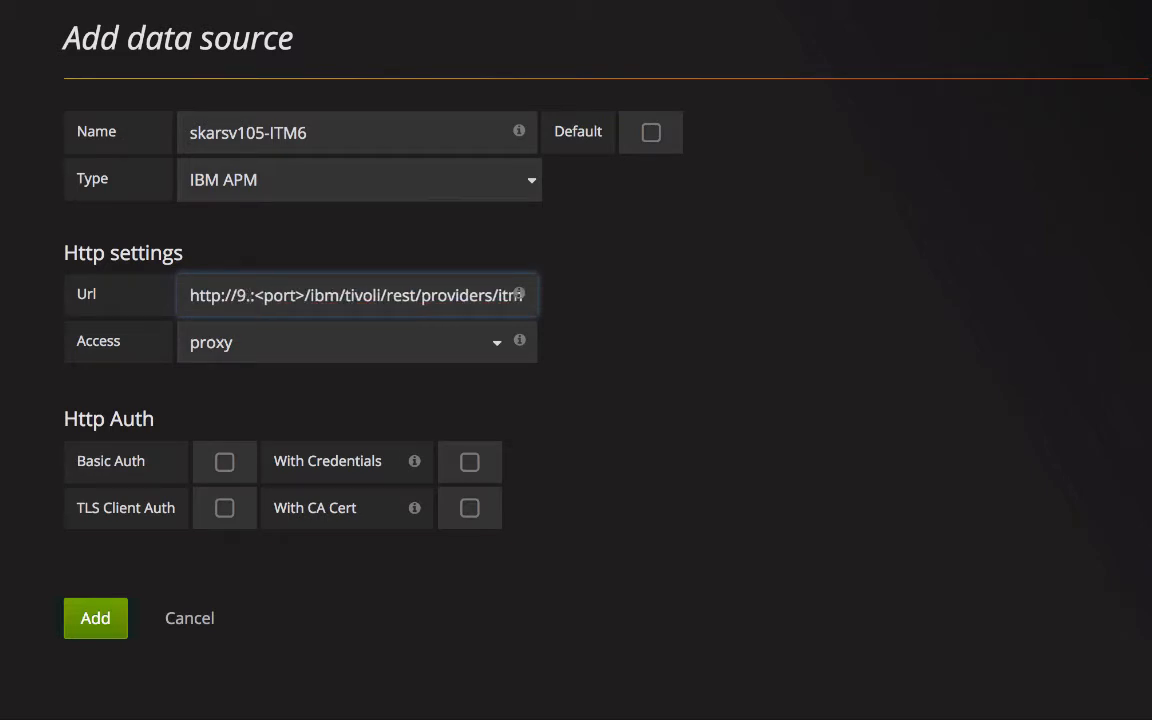
{"action": "type", "text": "30.98.1"}
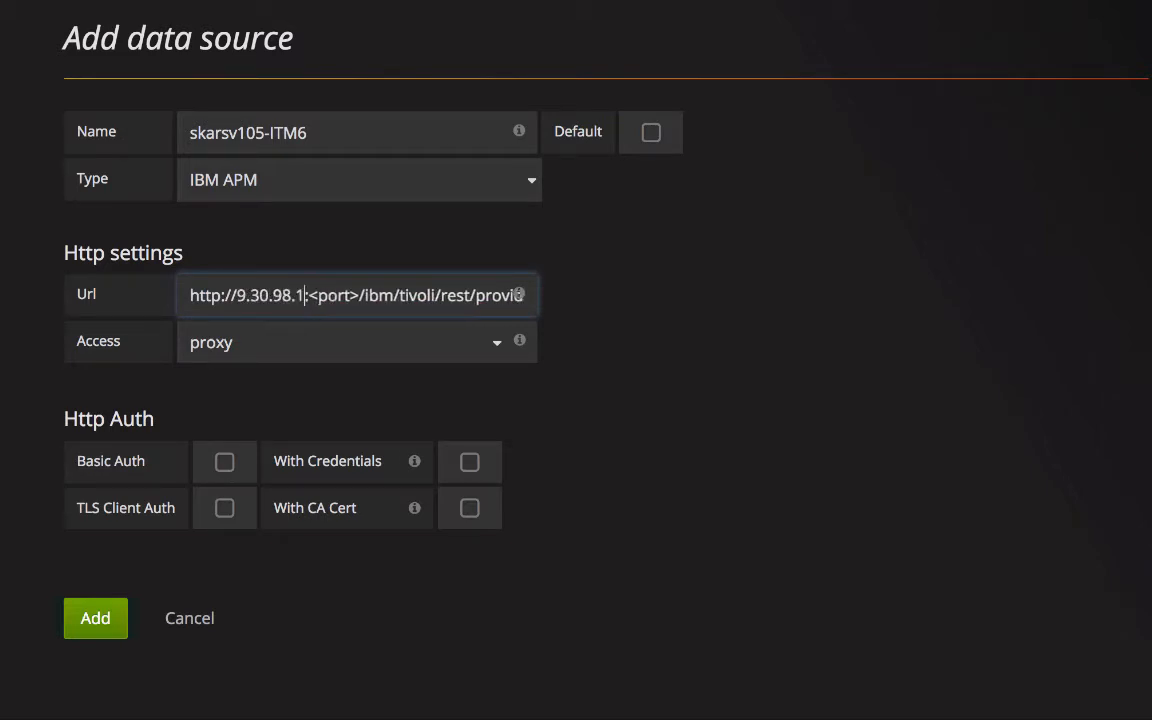
{"action": "type", "text": "05"}
{"action": "key", "text": "Right"}
{"action": "key", "text": "Right"}
{"action": "key", "text": "Right"}
{"action": "key", "text": "Right"}
{"action": "key", "text": "Right"}
{"action": "key", "text": "Right"}
{"action": "key", "text": "Right"}
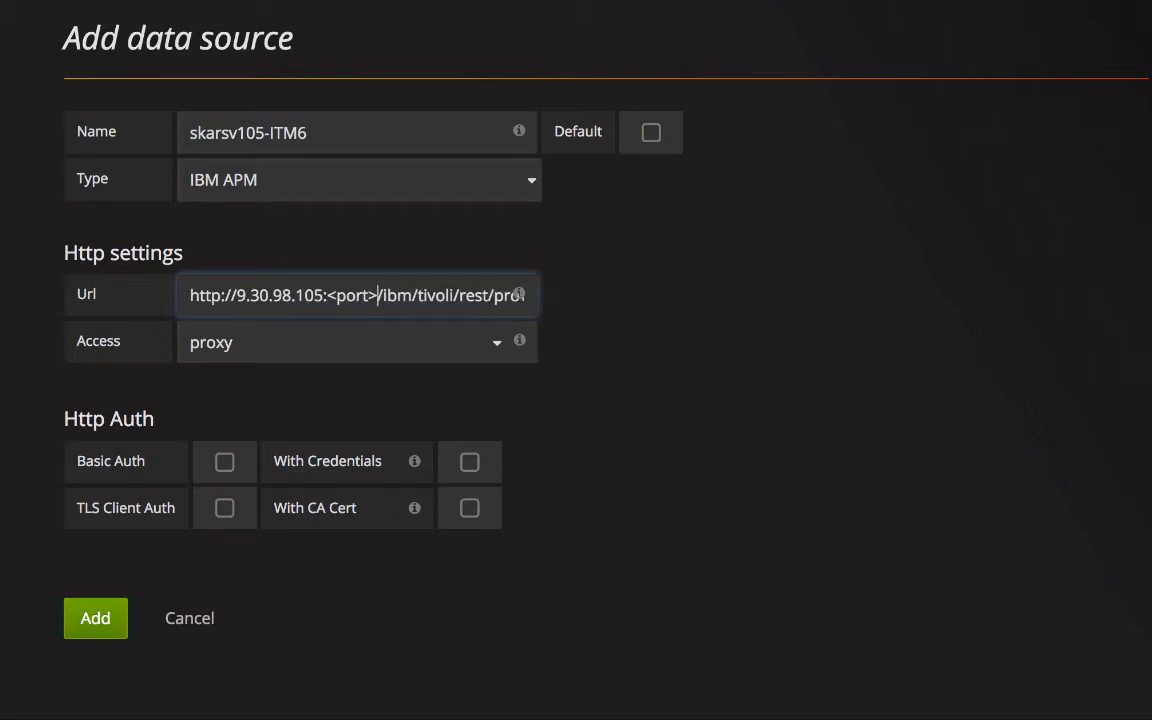
{"action": "key", "text": "BackSpace"}
{"action": "key", "text": "BackSpace"}
{"action": "key", "text": "BackSpace"}
{"action": "key", "text": "BackSpace"}
{"action": "key", "text": "BackSpace"}
{"action": "key", "text": "BackSpace"}
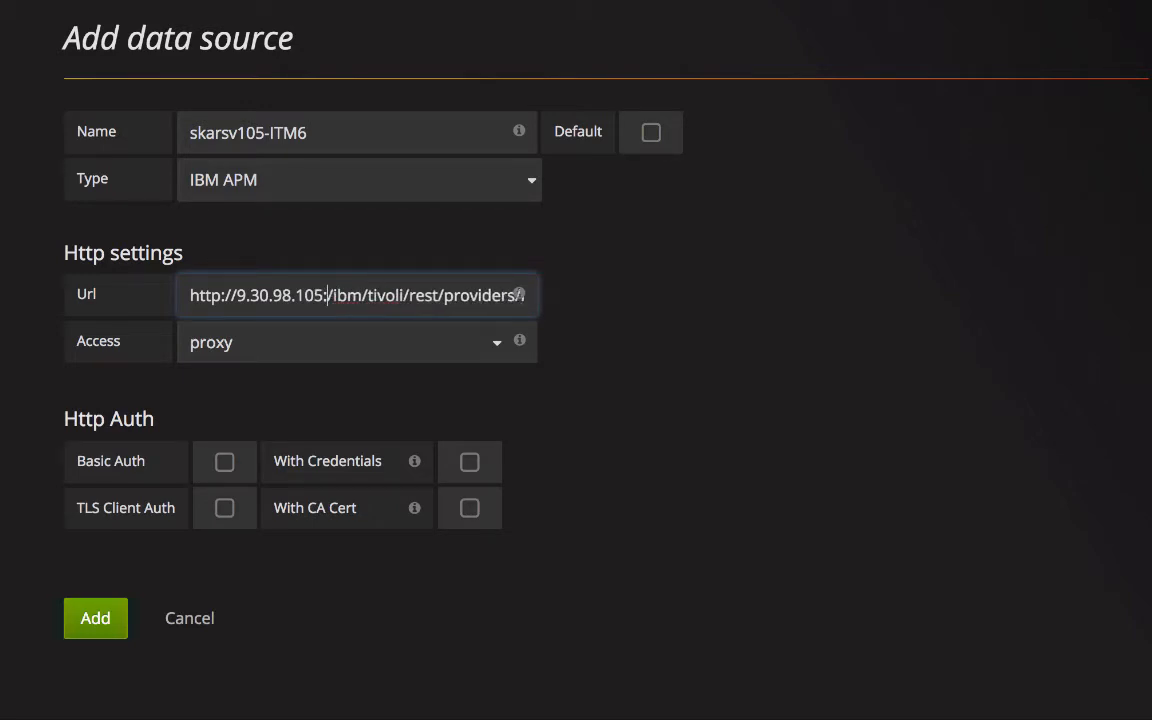
{"action": "type", "text": "15200"}
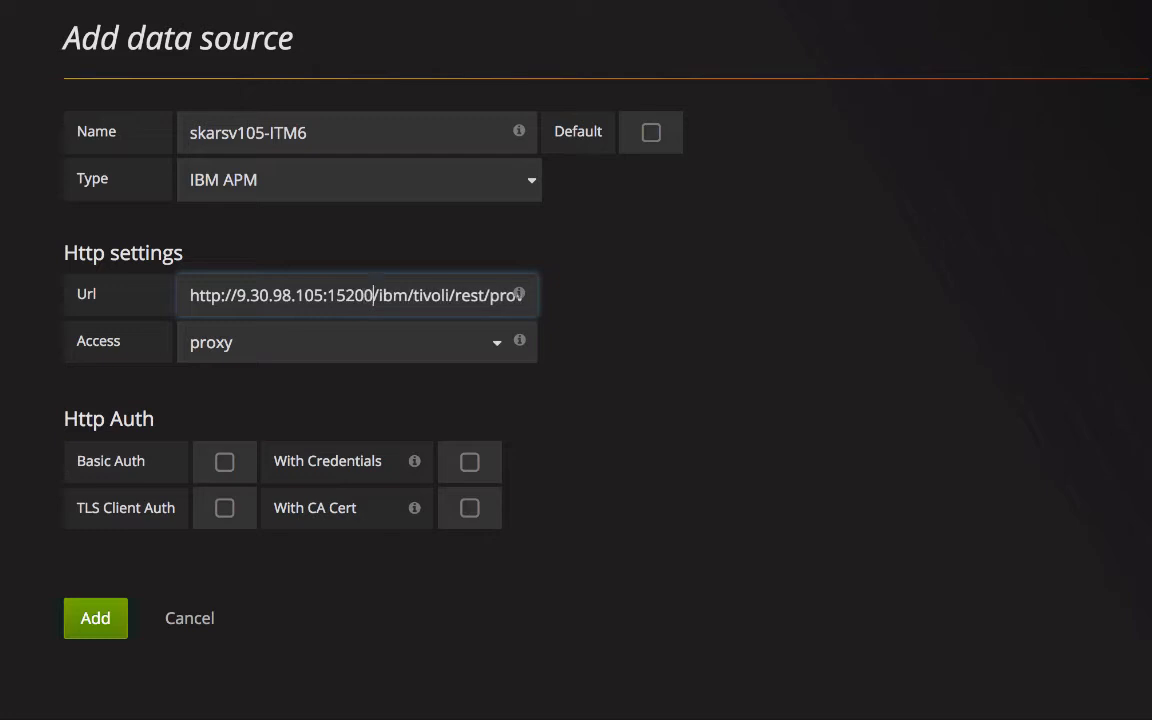
{"action": "key", "text": "Right"}
{"action": "key", "text": "Right"}
{"action": "key", "text": "Right"}
{"action": "key", "text": "Right"}
{"action": "key", "text": "Right"}
{"action": "key", "text": "Right"}
{"action": "key", "text": "Right"}
{"action": "key", "text": "Right"}
{"action": "key", "text": "Right"}
{"action": "key", "text": "Right"}
{"action": "key", "text": "Right"}
{"action": "key", "text": "Right"}
{"action": "key", "text": "Right"}
{"action": "key", "text": "Right"}
{"action": "key", "text": "Right"}
{"action": "key", "text": "Right"}
{"action": "key", "text": "Right"}
{"action": "key", "text": "Right"}
{"action": "key", "text": "Right"}
{"action": "key", "text": "Right"}
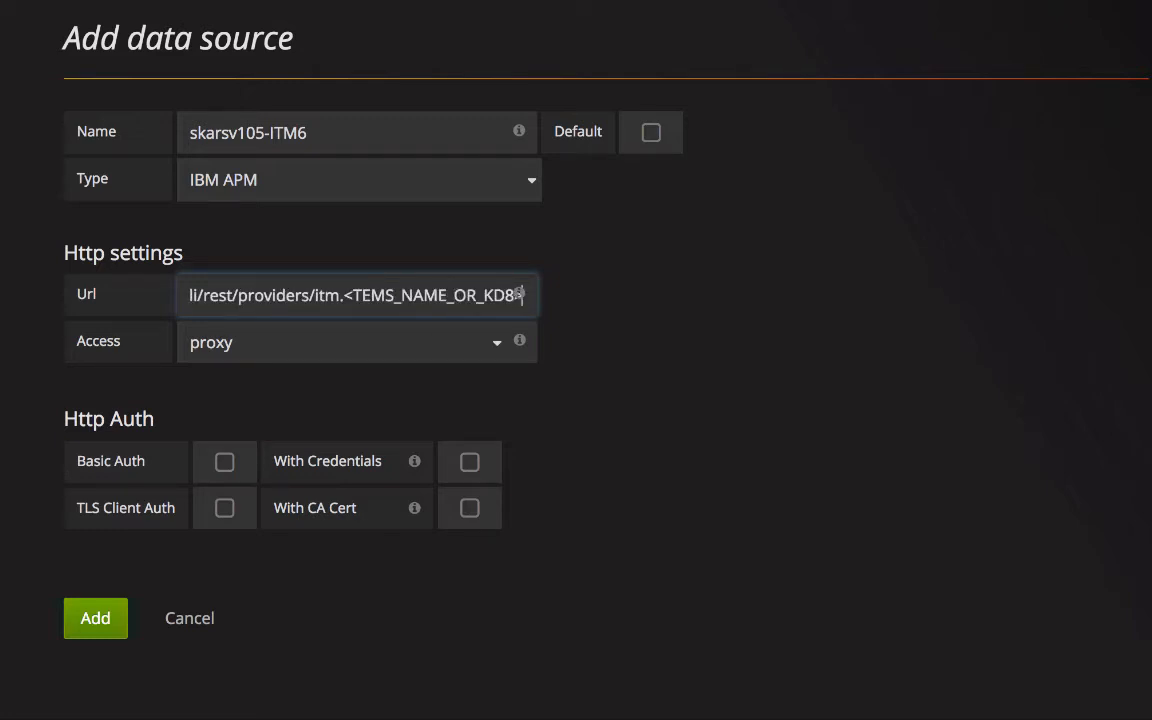
{"action": "key", "text": "Left"}
{"action": "key", "text": "Left"}
{"action": "key", "text": "Left"}
{"action": "key", "text": "Left"}
{"action": "key", "text": "Left"}
{"action": "key", "text": "Left"}
{"action": "key", "text": "Left"}
{"action": "key", "text": "Left"}
{"action": "key", "text": "Left"}
{"action": "key", "text": "Left"}
{"action": "key", "text": "Left"}
{"action": "key", "text": "Left"}
{"action": "key", "text": "Left"}
{"action": "key", "text": "Left"}
{"action": "key", "text": "Left"}
{"action": "key", "text": "Left"}
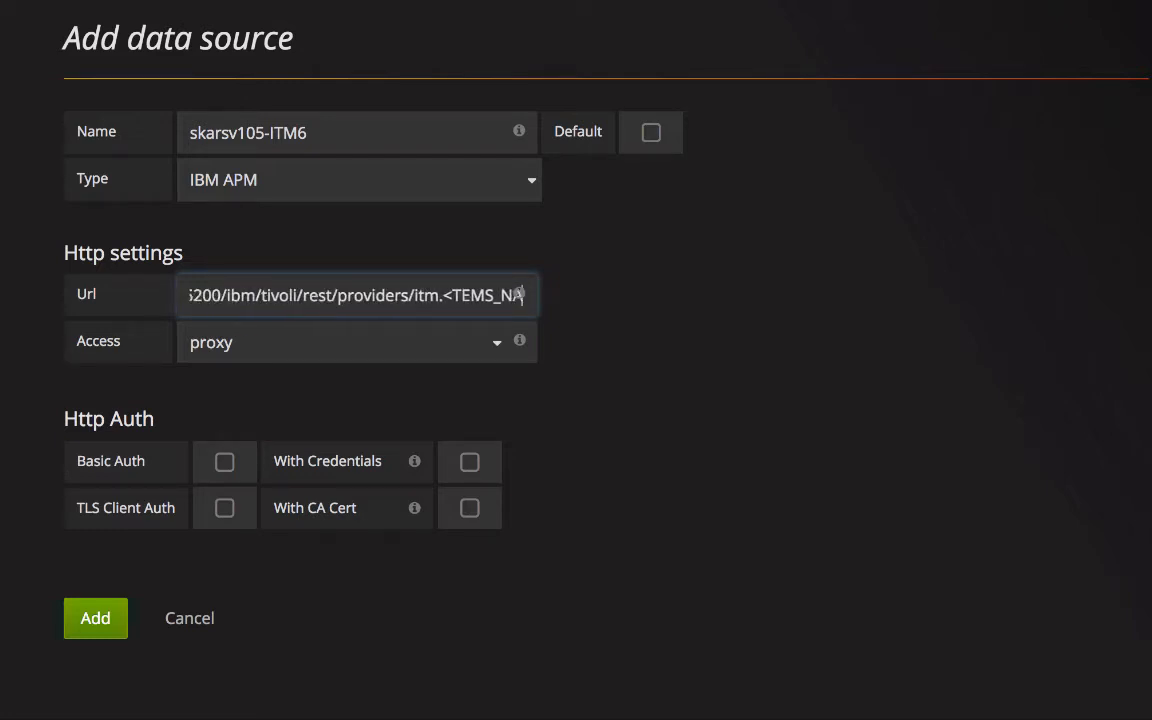
{"action": "key", "text": "Left"}
{"action": "key", "text": "Left"}
{"action": "key", "text": "Left"}
{"action": "key", "text": "Left"}
{"action": "key", "text": "Left"}
{"action": "key", "text": "Left"}
{"action": "key", "text": "Left"}
{"action": "key", "text": "Left"}
{"action": "key", "text": "Left"}
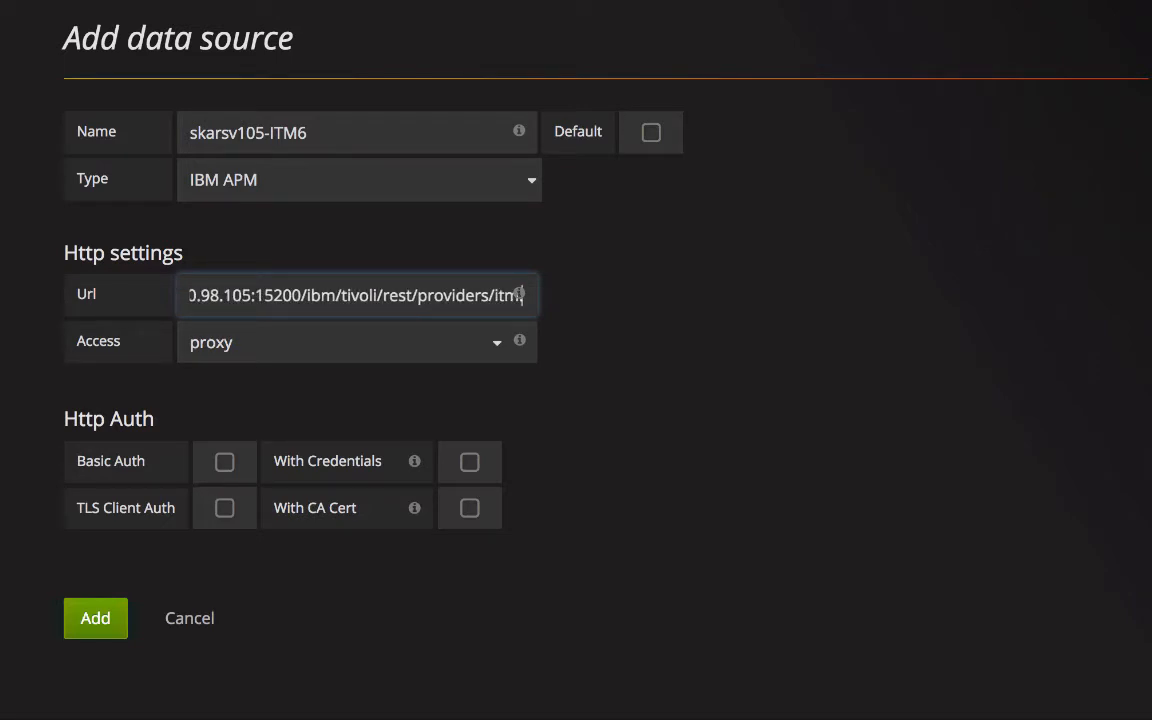
{"action": "type", "text": ".TEMS"}
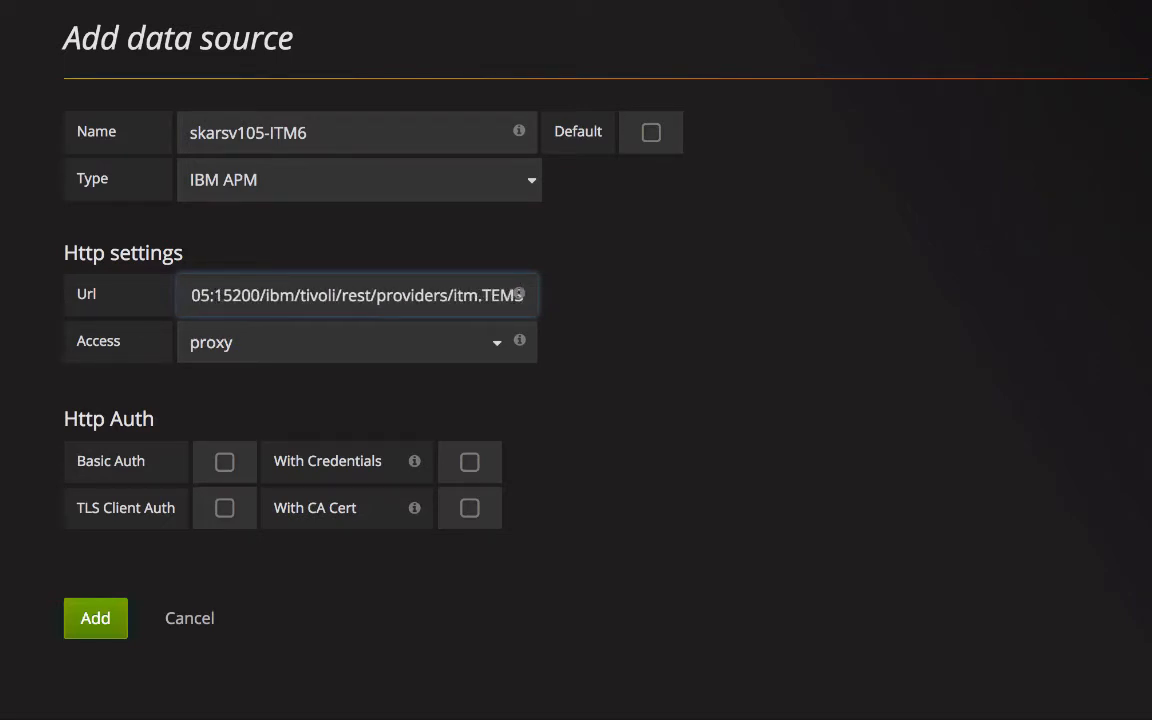
{"action": "key", "text": "Left"}
{"action": "key", "text": "Left"}
{"action": "key", "text": "Left"}
{"action": "key", "text": "Left"}
{"action": "key", "text": "Left"}
{"action": "key", "text": "Left"}
{"action": "key", "text": "Left"}
{"action": "key", "text": "Left"}
{"action": "key", "text": "Left"}
{"action": "key", "text": "Left"}
{"action": "key", "text": "Left"}
{"action": "key", "text": "Left"}
{"action": "key", "text": "Left"}
{"action": "key", "text": "Left"}
{"action": "key", "text": "Left"}
{"action": "key", "text": "Left"}
{"action": "key", "text": "Left"}
{"action": "key", "text": "Left"}
{"action": "key", "text": "Left"}
{"action": "key", "text": "Left"}
{"action": "key", "text": "Left"}
{"action": "key", "text": "Left"}
{"action": "key", "text": "Left"}
{"action": "key", "text": "Left"}
{"action": "key", "text": "Left"}
{"action": "key", "text": "Left"}
{"action": "key", "text": "Left"}
{"action": "key", "text": "Left"}
{"action": "key", "text": "Left"}
{"action": "key", "text": "Left"}
{"action": "key", "text": "Left"}
{"action": "key", "text": "Left"}
{"action": "key", "text": "Left"}
{"action": "key", "text": "Left"}
{"action": "key", "text": "Left"}
{"action": "key", "text": "Left"}
{"action": "key", "text": "Left"}
{"action": "key", "text": "Left"}
{"action": "key", "text": "Left"}
{"action": "key", "text": "Left"}
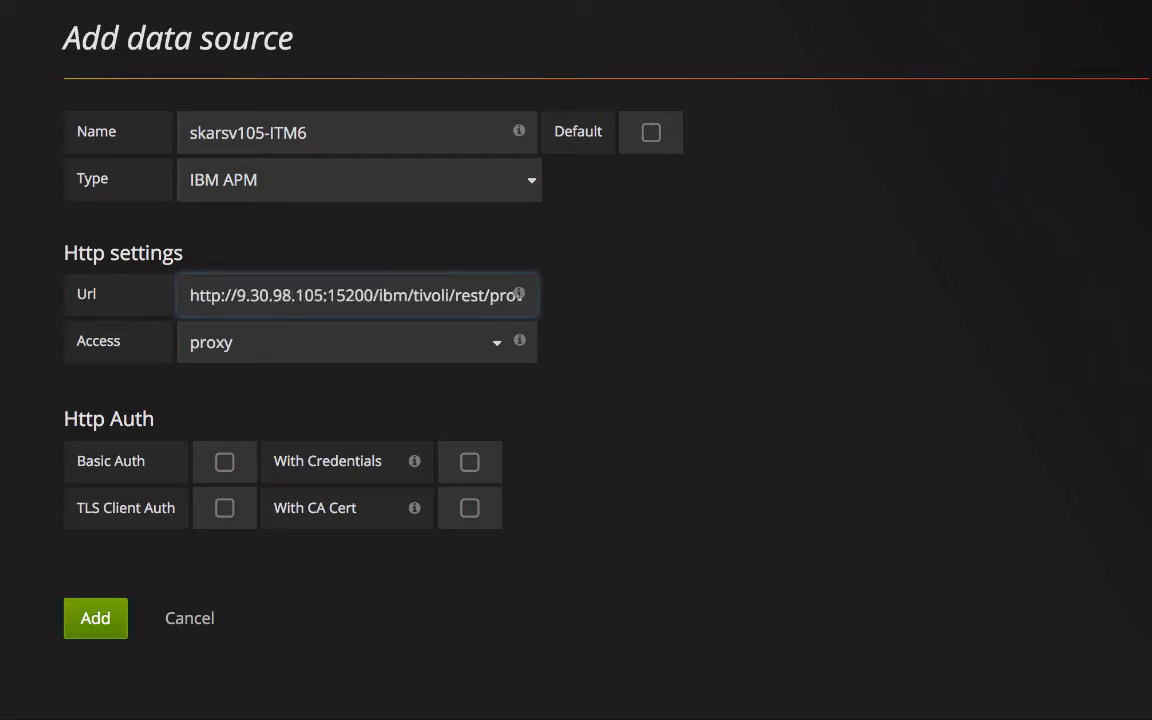
Enable Basic Auth with credentials, enter the user name and password, save, and return to Data Sources.
{"action": "left_click", "coordinate": [225, 462]}
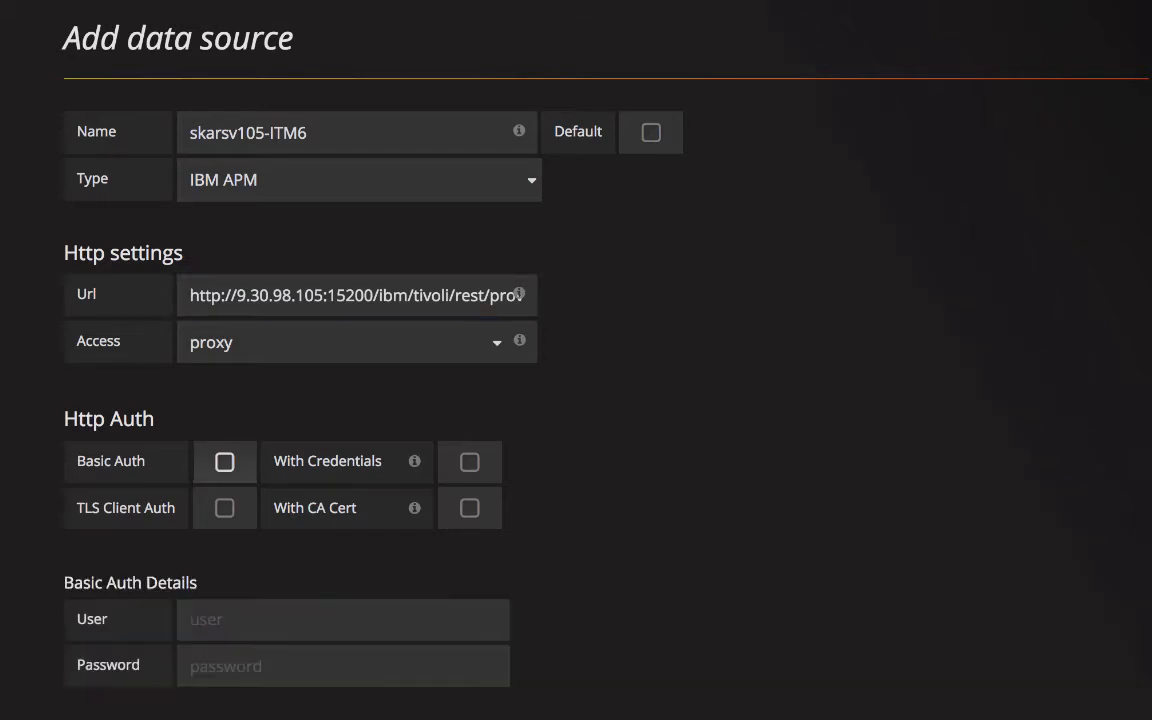
{"action": "left_click", "coordinate": [470, 462]}
{"action": "left_click", "coordinate": [343, 620]}
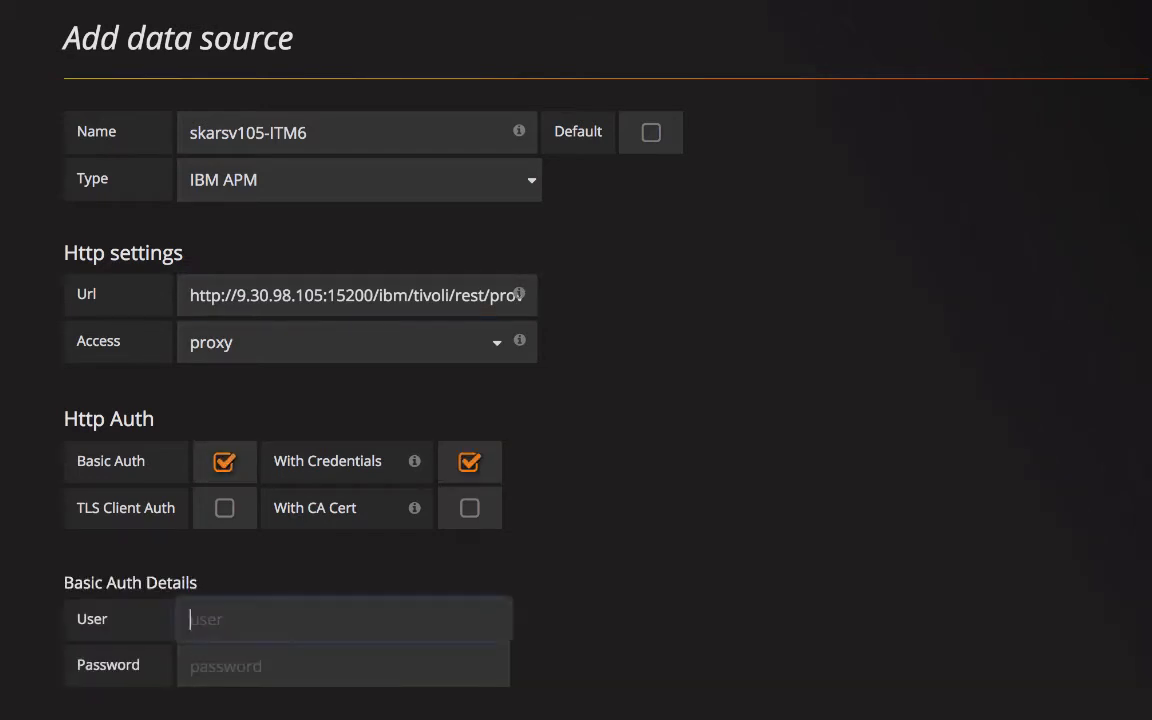
{"action": "type", "text": "sysadmin"}
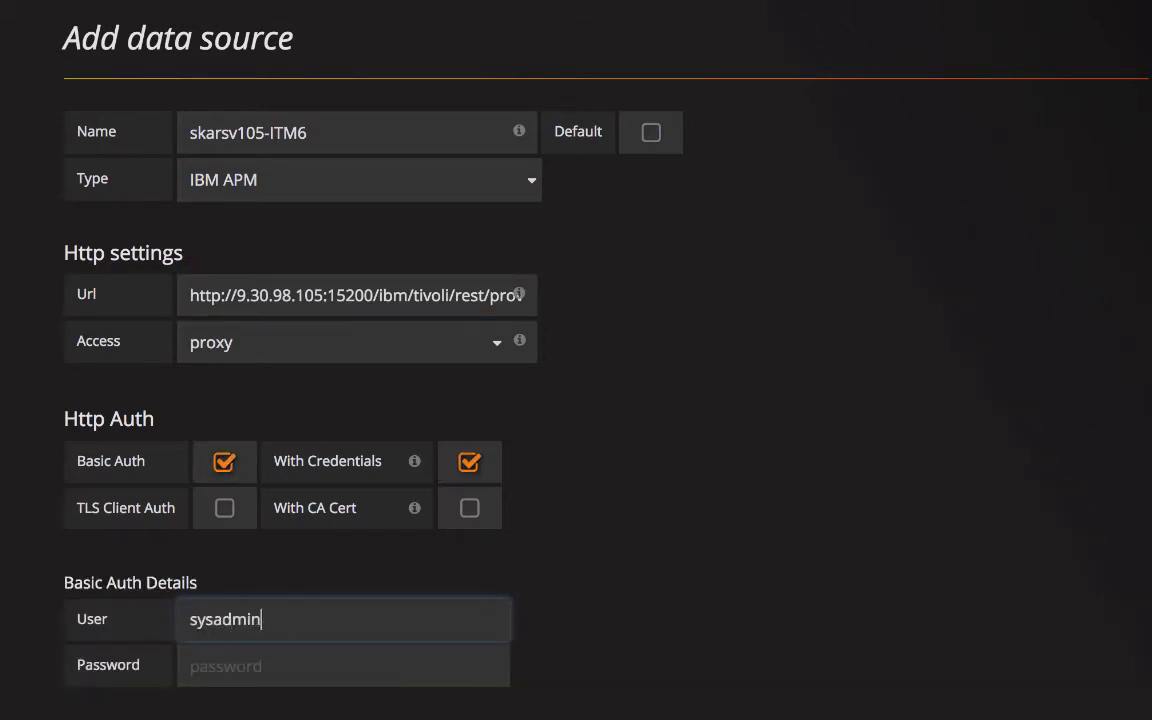
{"action": "key", "text": "Tab"}
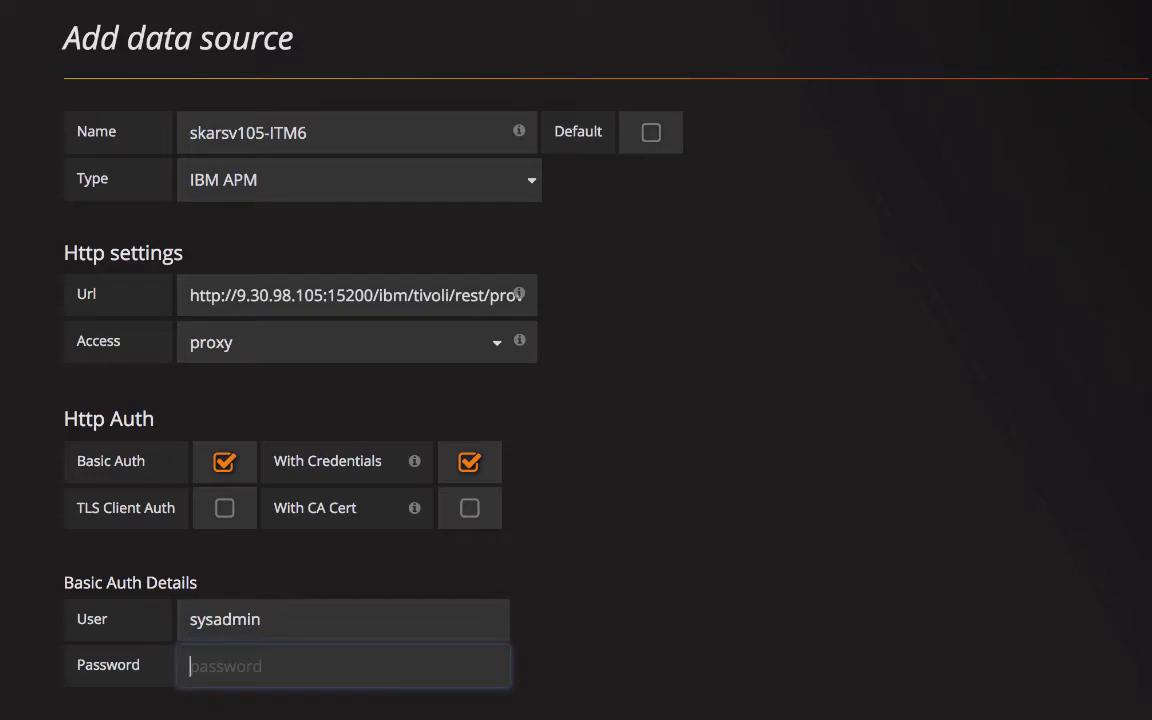
{"action": "type", "text": "••••••••"}
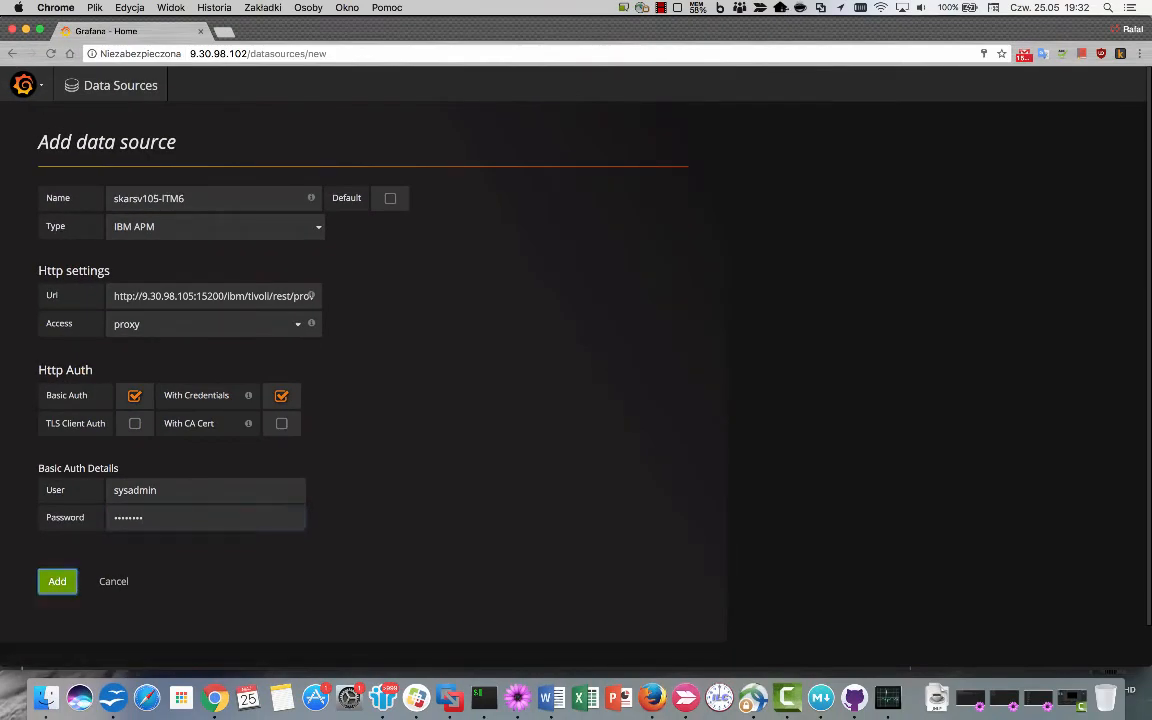
{"action": "key", "text": "Return"}
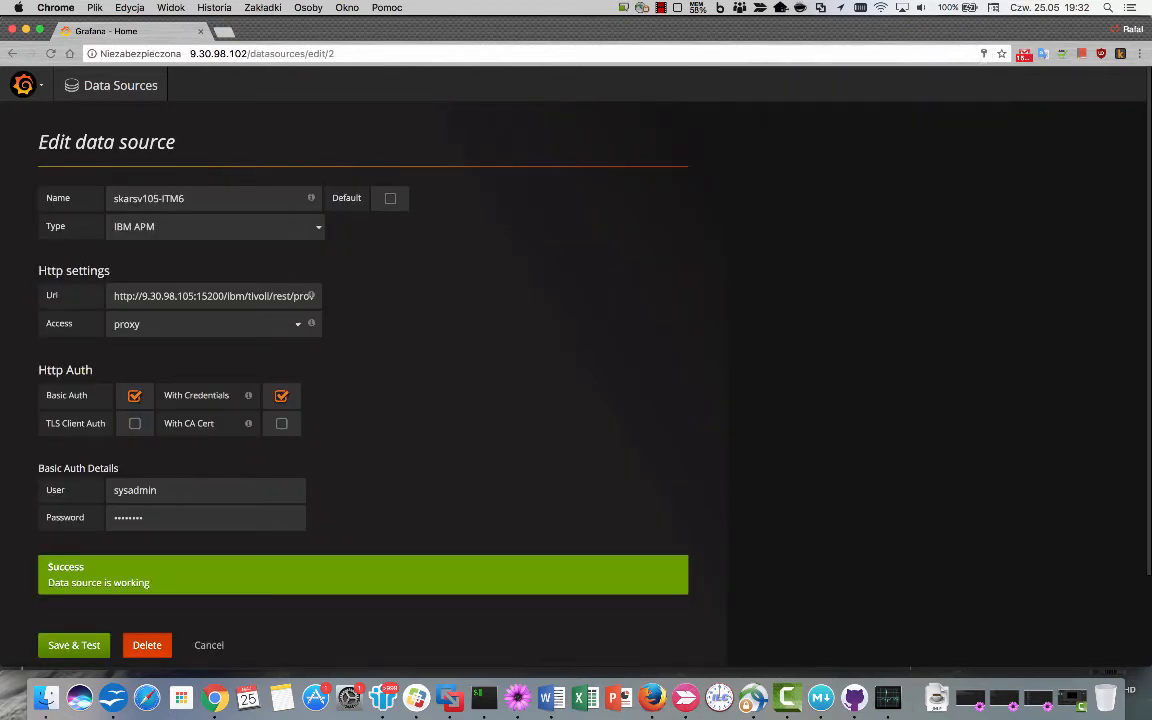
{"action": "left_click", "coordinate": [209, 645]}
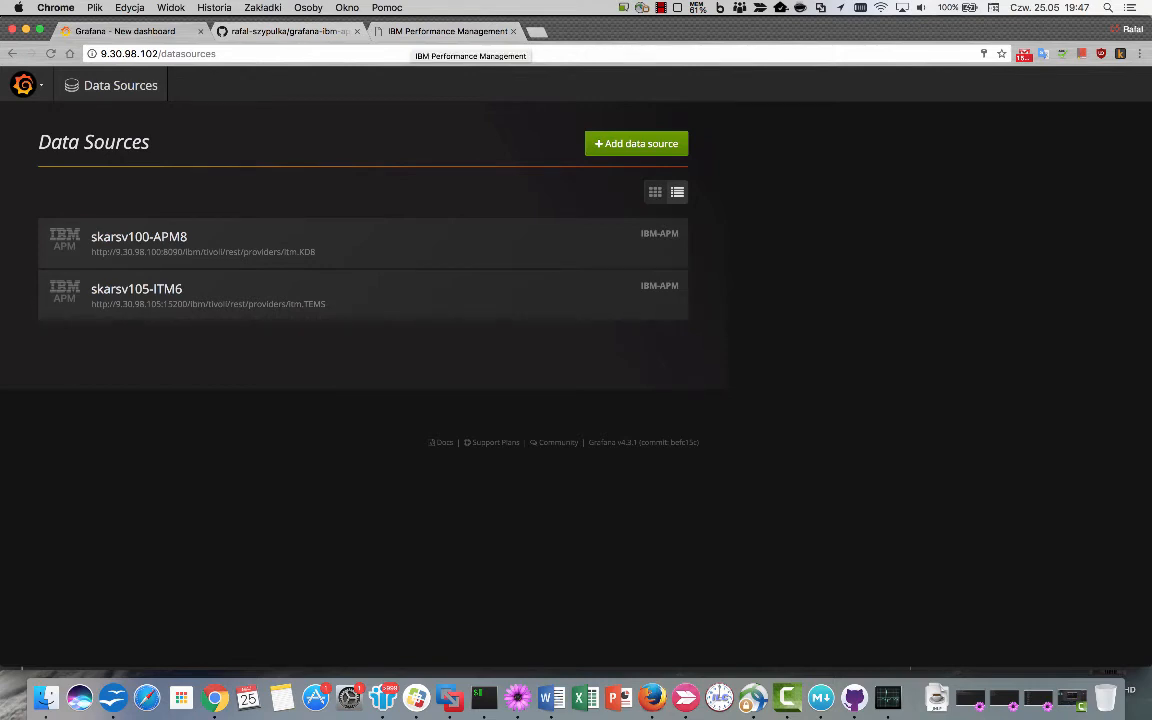
{"action": "left_click", "coordinate": [450, 31]}
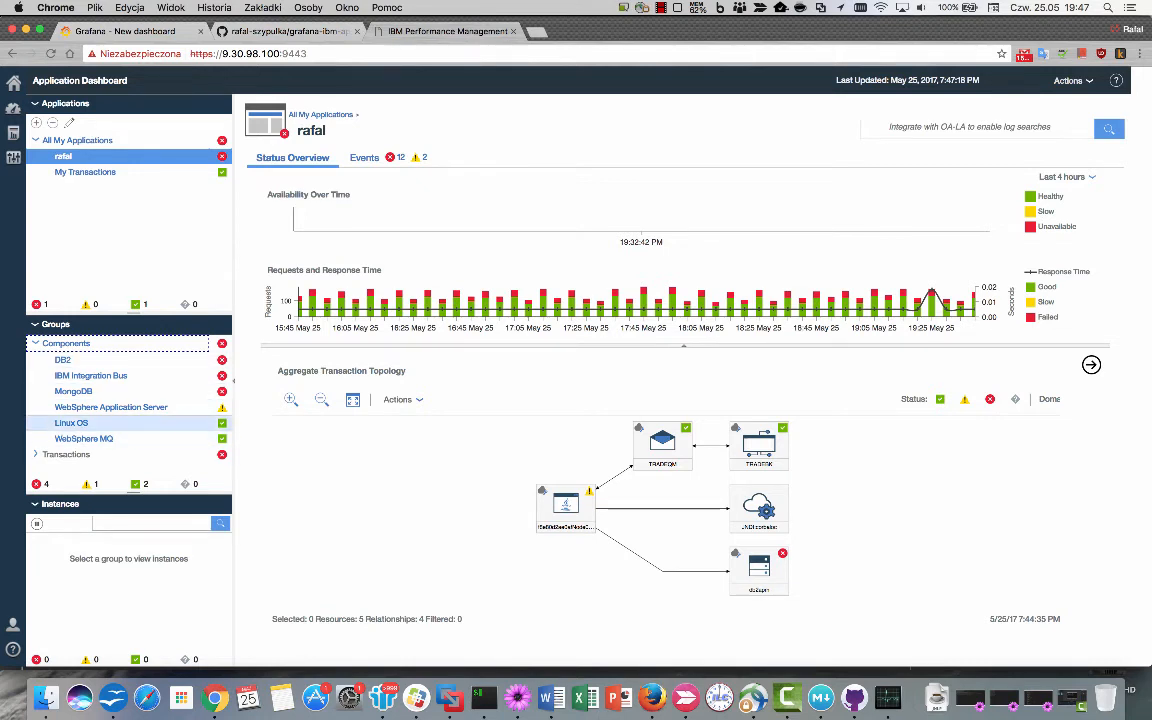
{"action": "left_click", "coordinate": [71, 422]}
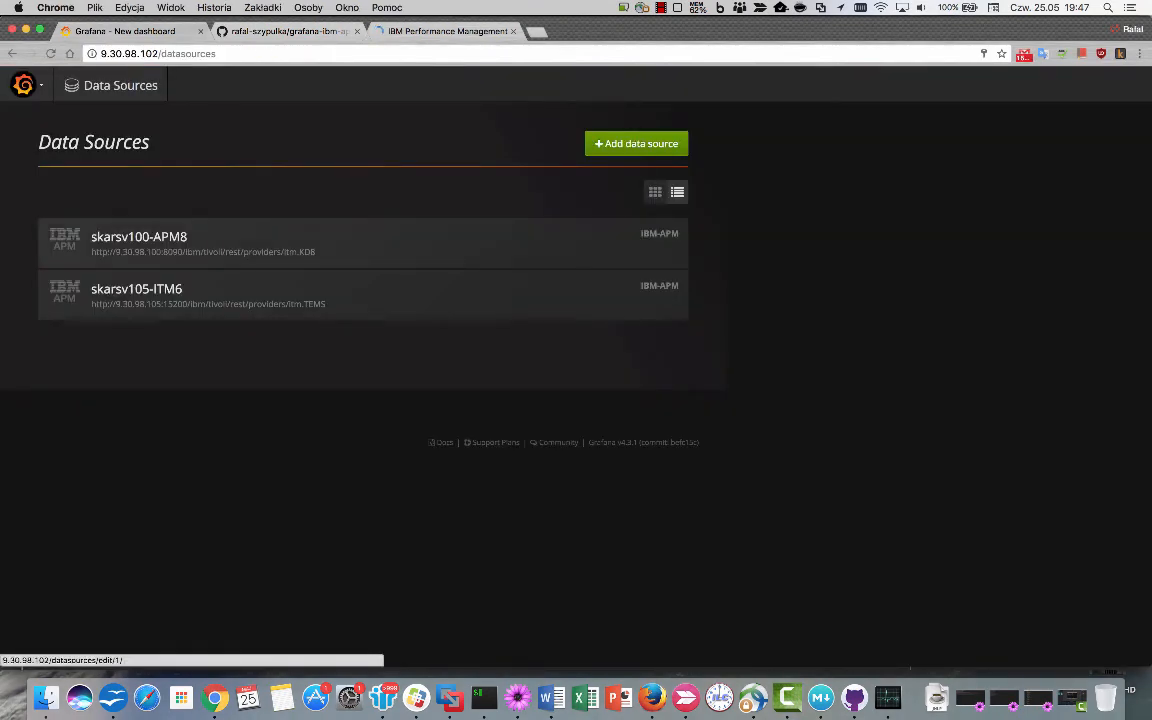
Open the Dashboards Import dialog, then switch to the grafana-ibm-apm GitHub tab.
{"action": "left_click", "coordinate": [24, 85]}
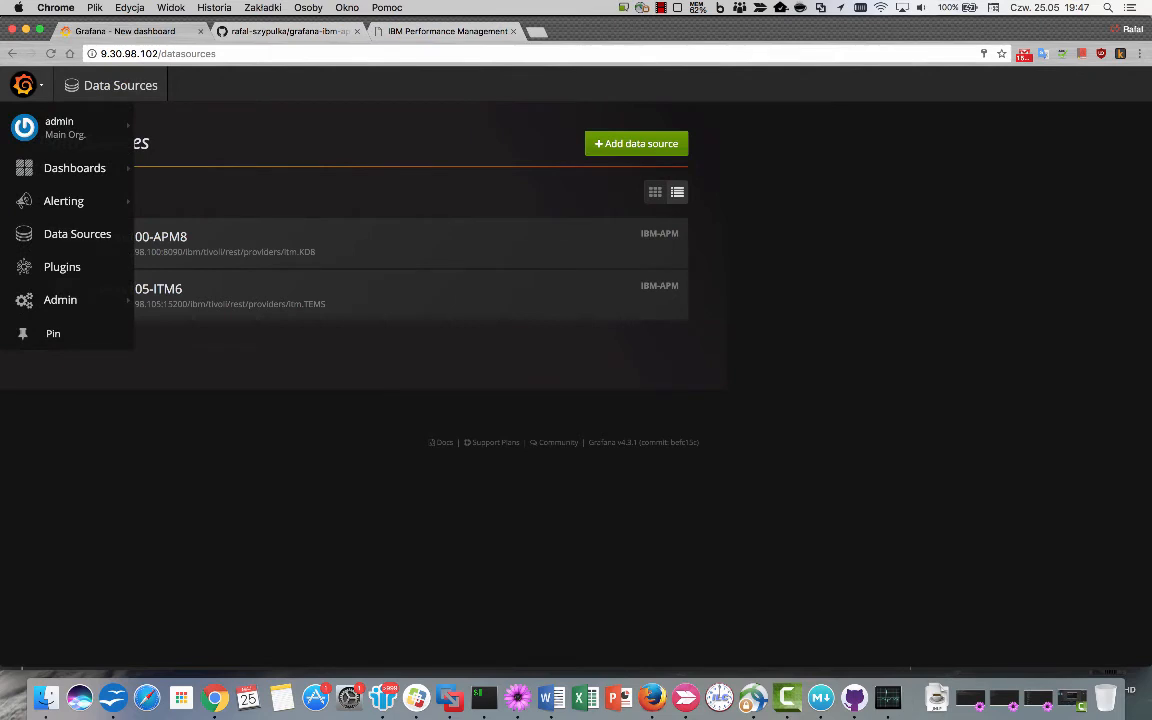
{"action": "mouse_move", "coordinate": [75, 168]}
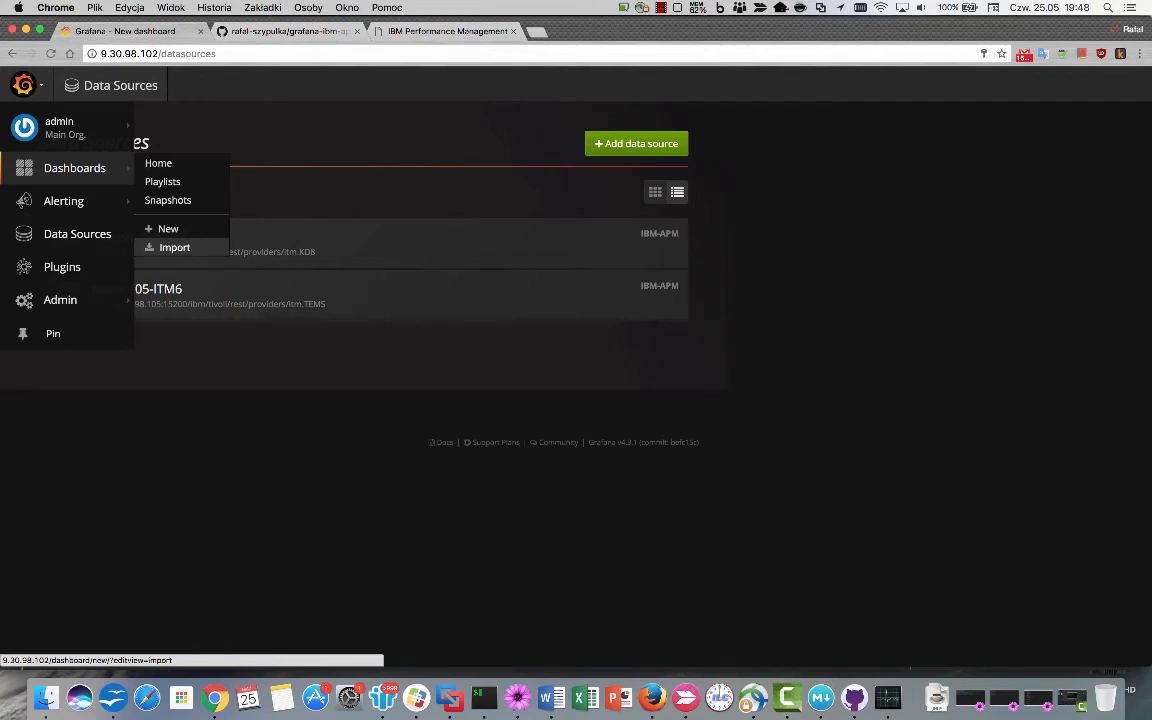
{"action": "left_click", "coordinate": [170, 247]}
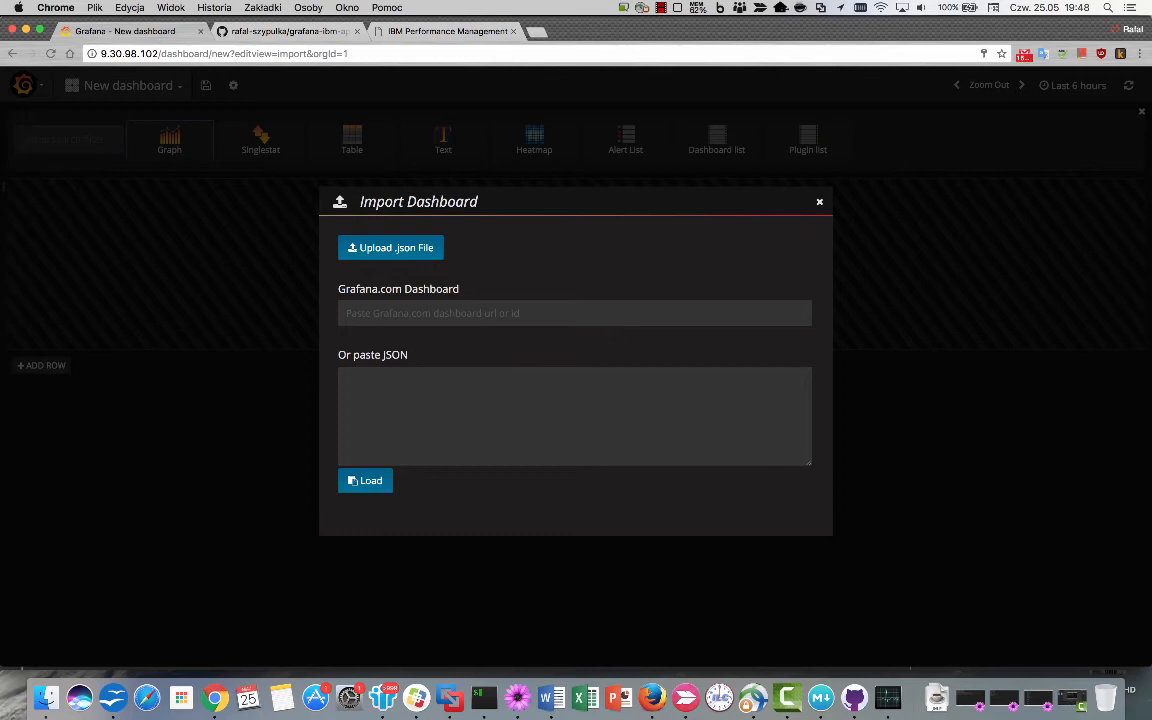
{"action": "key", "text": "ctrl+Tab"}
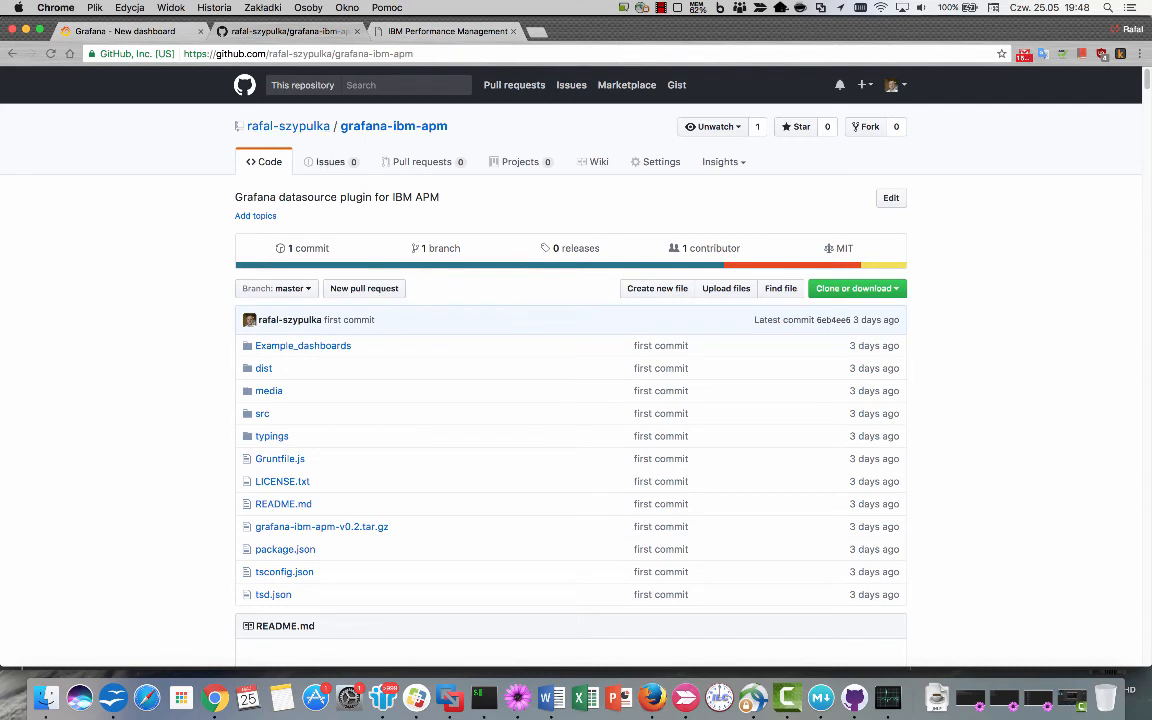
Copy the raw JSON of the Linux OS Dashboard 8.1.3 example from Example_dashboards and return to Grafana.
{"action": "left_click", "coordinate": [300, 346]}
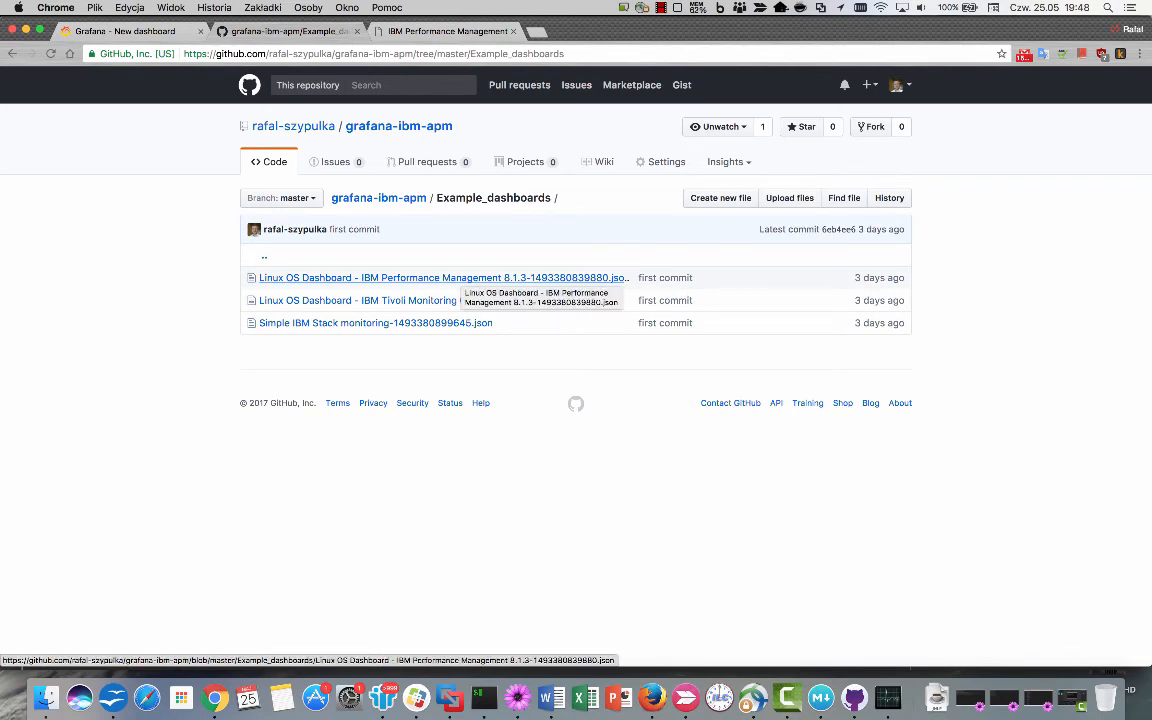
{"action": "left_click", "coordinate": [460, 278]}
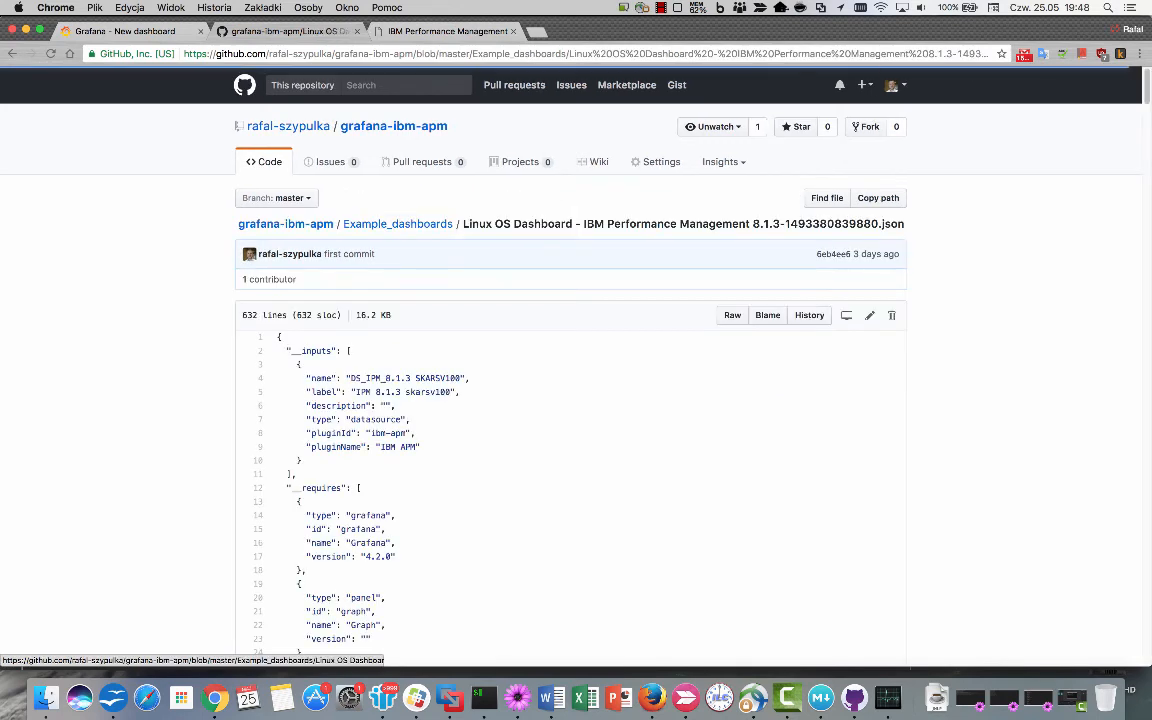
{"action": "left_click", "coordinate": [732, 315]}
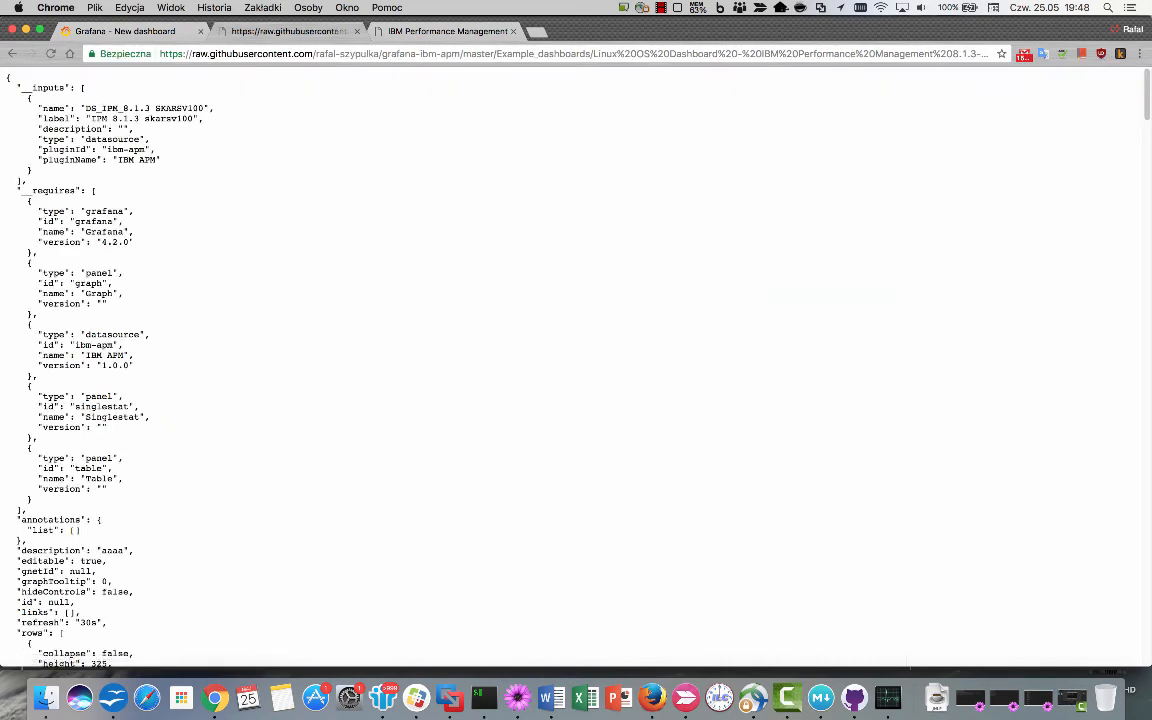
{"action": "key", "text": "super+a"}
{"action": "key", "text": "super+c"}
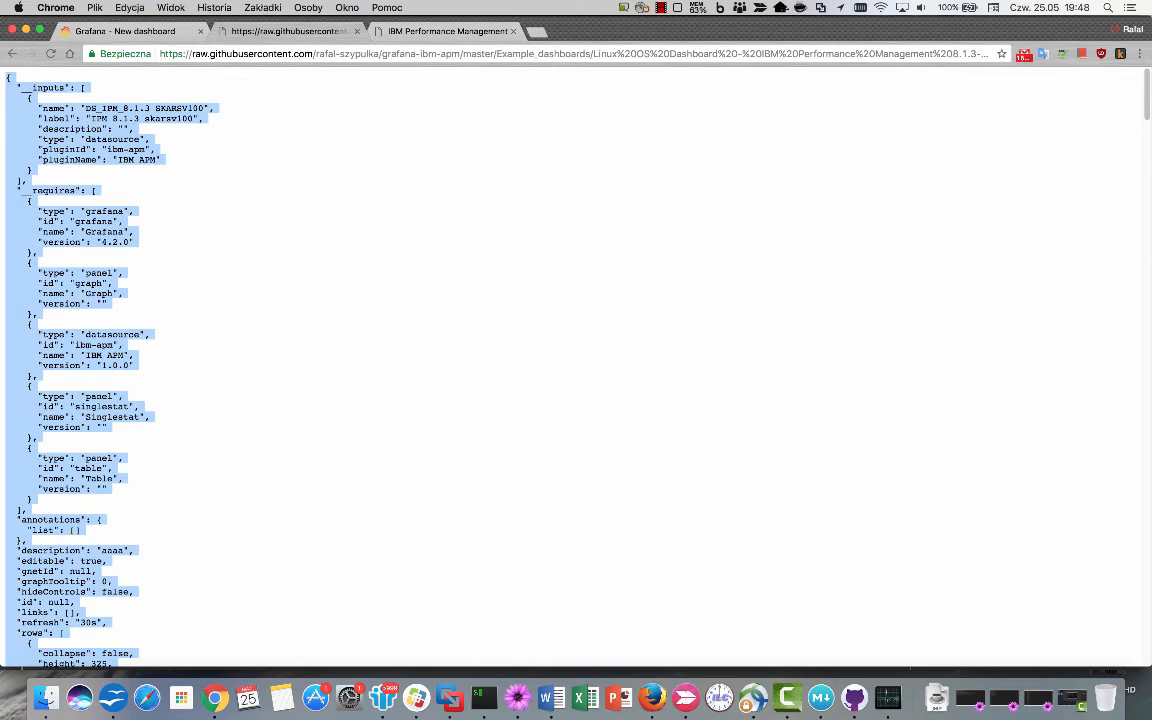
{"action": "key", "text": "super+1"}
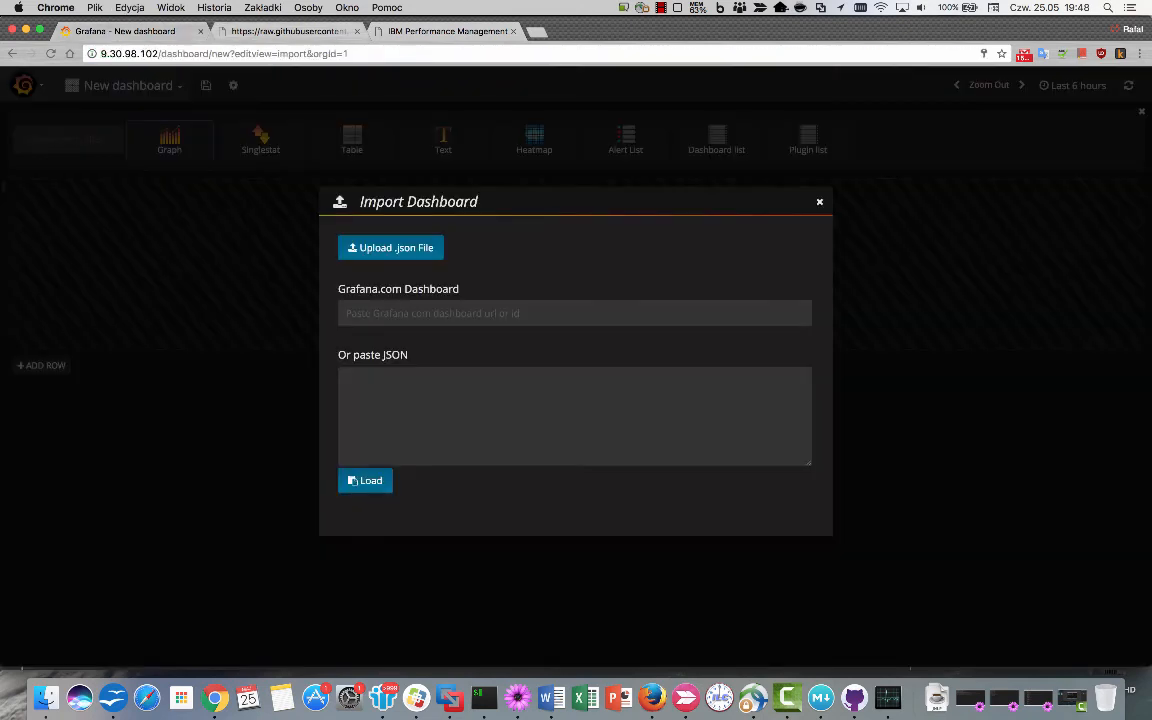
Paste and load the 8.1.3 dashboard JSON, select skarsv100-APM8 as its data source, and import it.
{"action": "left_click", "coordinate": [574, 416]}
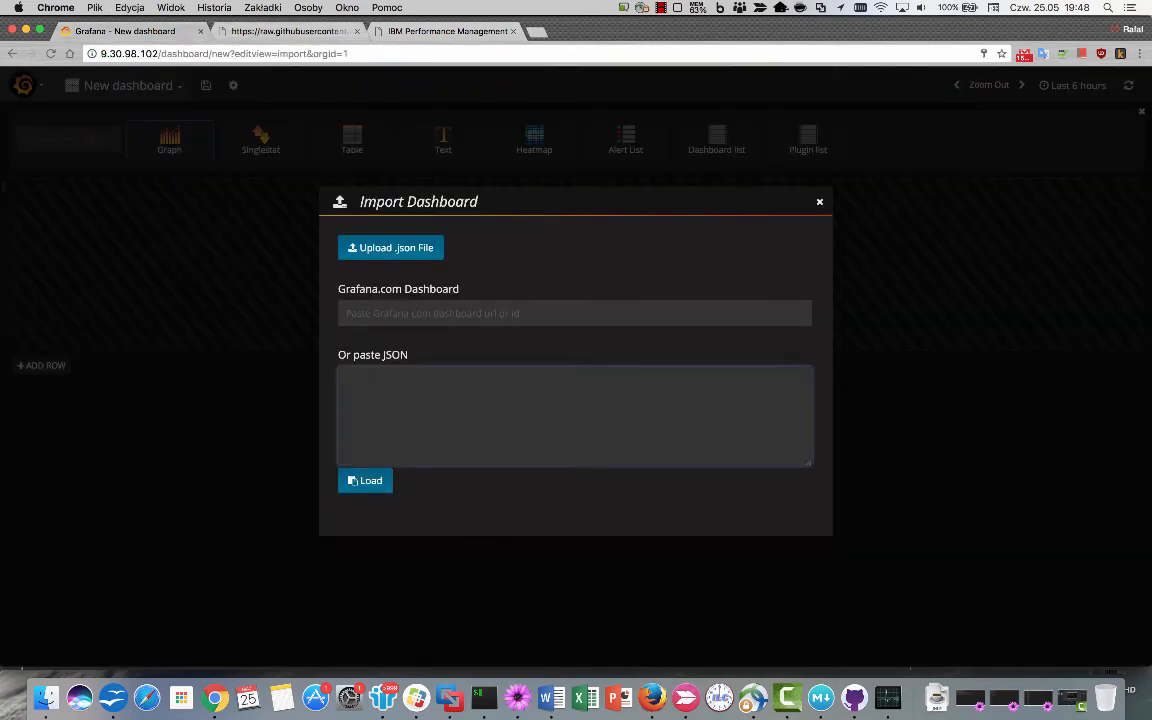
{"action": "key", "text": "super+v"}
{"action": "left_click", "coordinate": [365, 481]}
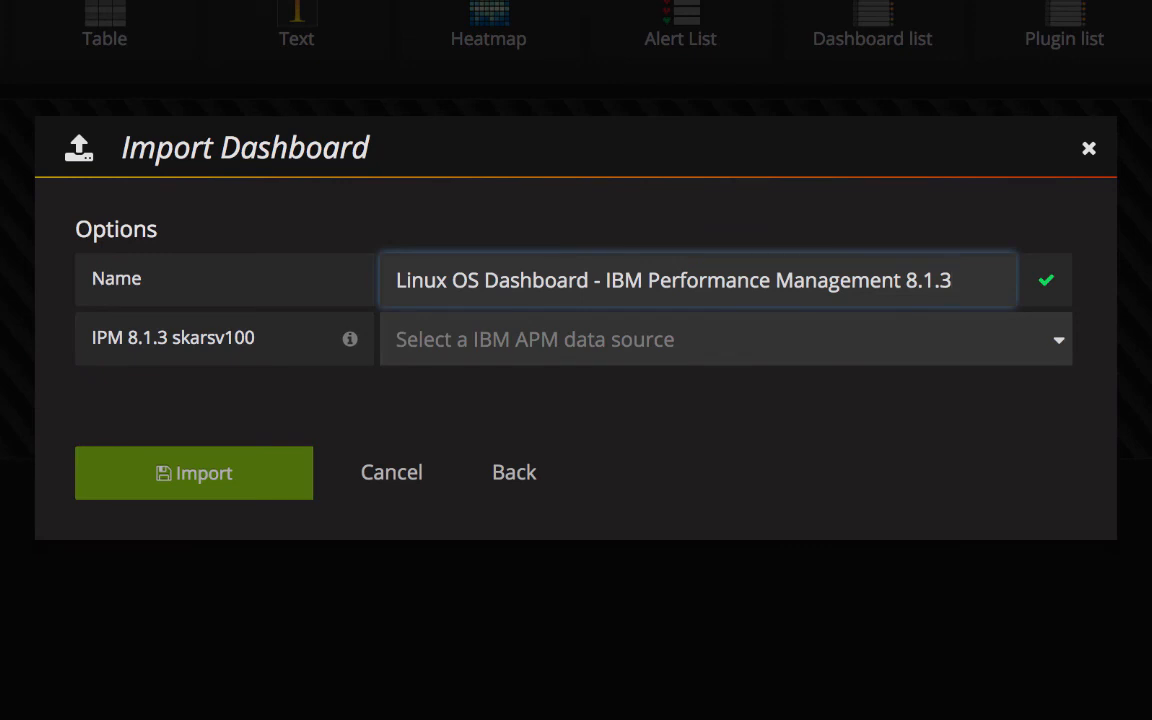
{"action": "left_click", "coordinate": [725, 343]}
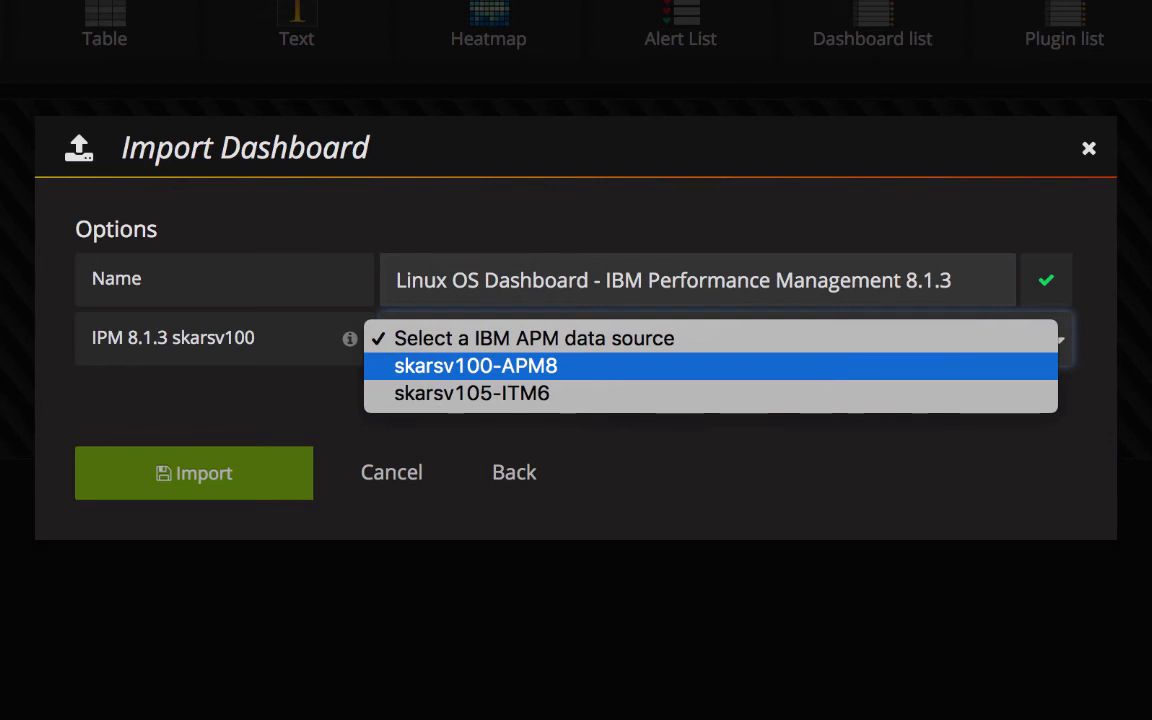
{"action": "key", "text": "Return"}
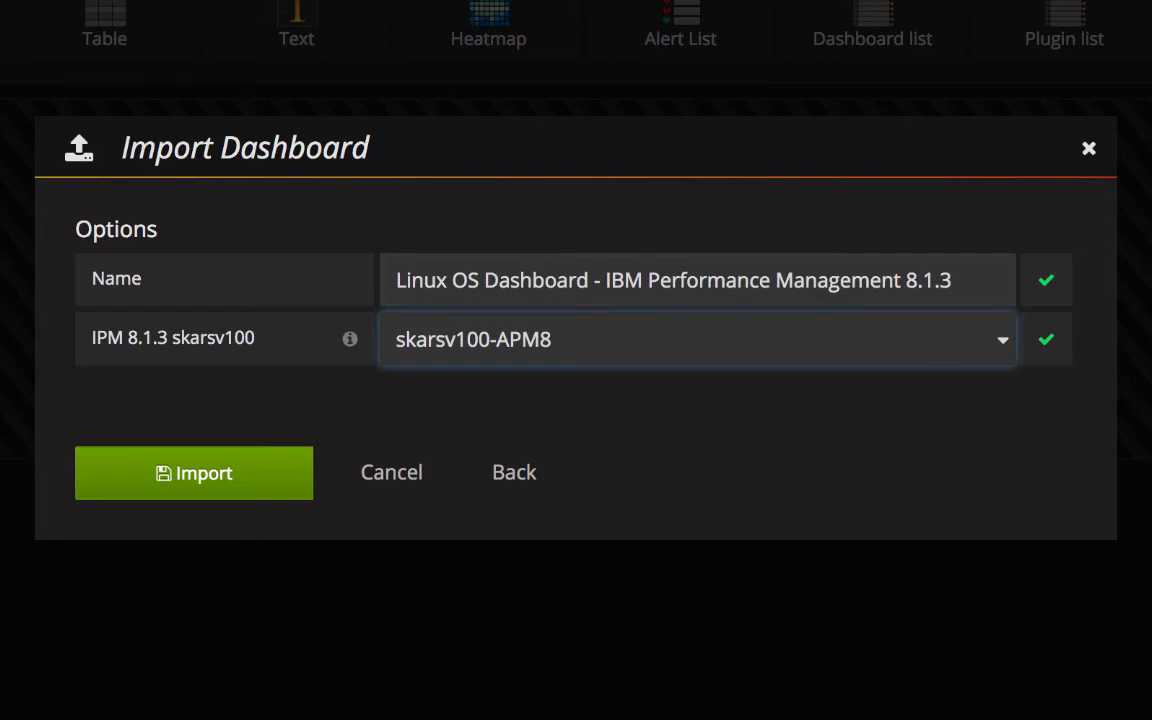
{"action": "key", "text": "Tab"}
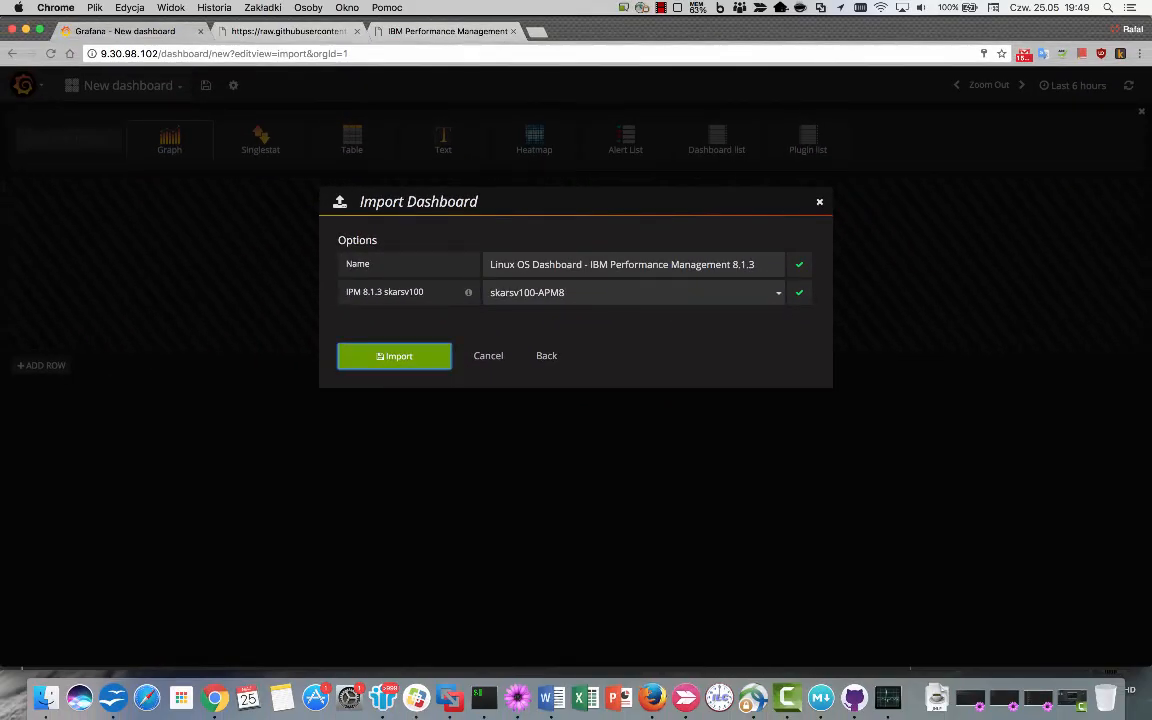
{"action": "key", "text": "Return"}
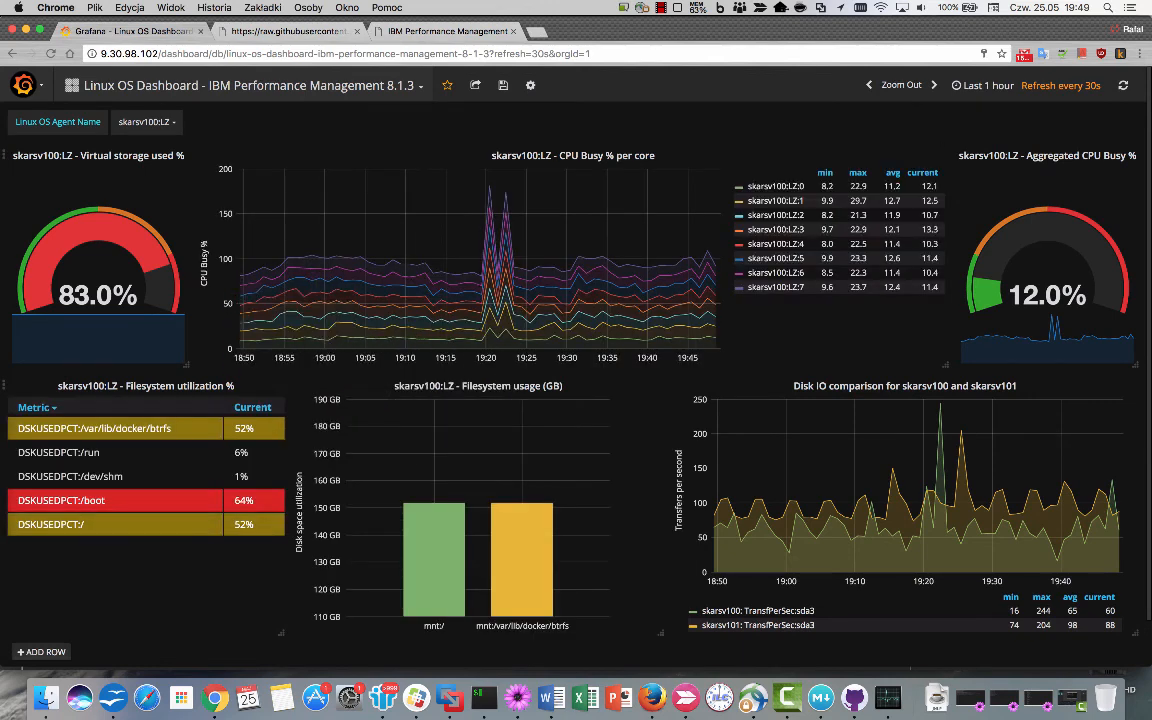
Set the Linux OS Agent Name variable to skarsv101:LZ.
{"action": "left_click", "coordinate": [145, 121]}
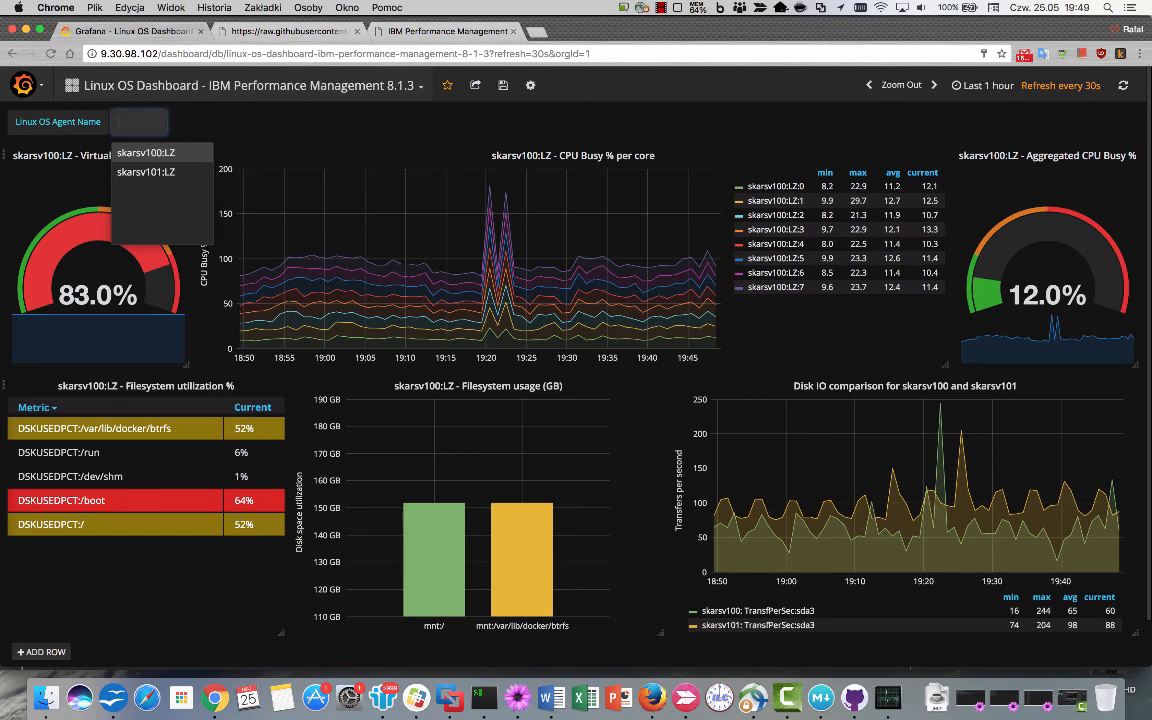
{"action": "key", "text": "Down"}
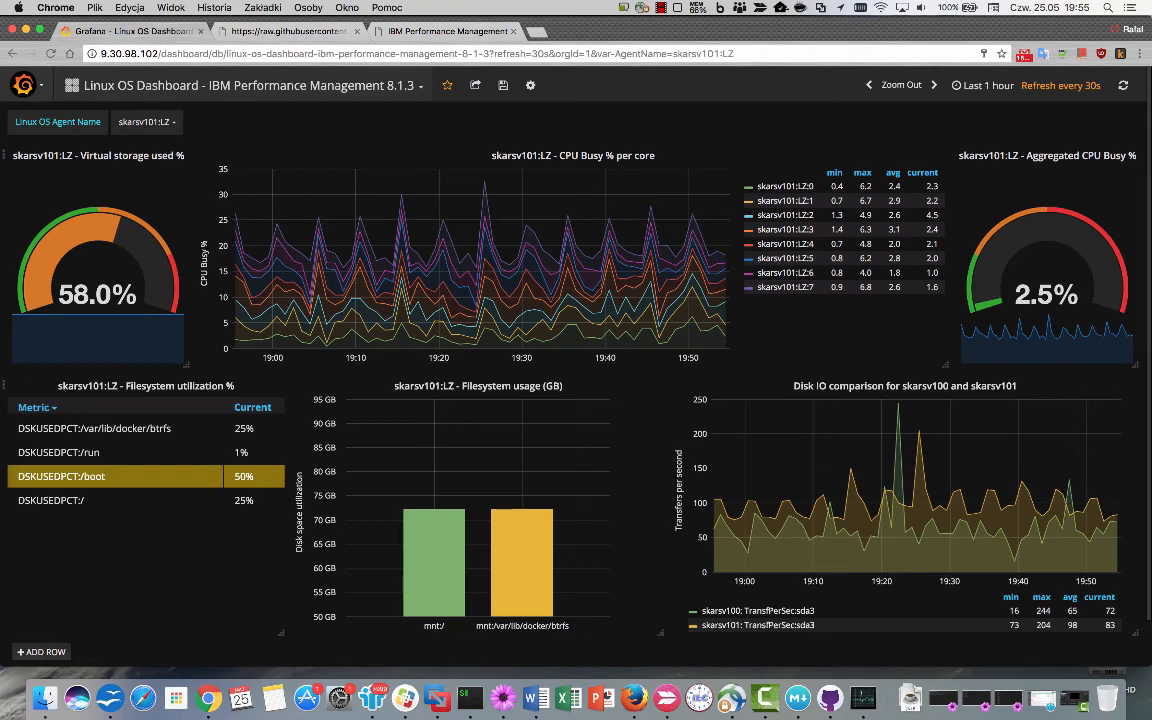
{"action": "left_click", "coordinate": [24, 85]}
Start another dashboard import and grab the raw Tivoli Monitoring 6.3.0.7 dashboard JSON from GitHub.
{"action": "mouse_move", "coordinate": [90, 168]}
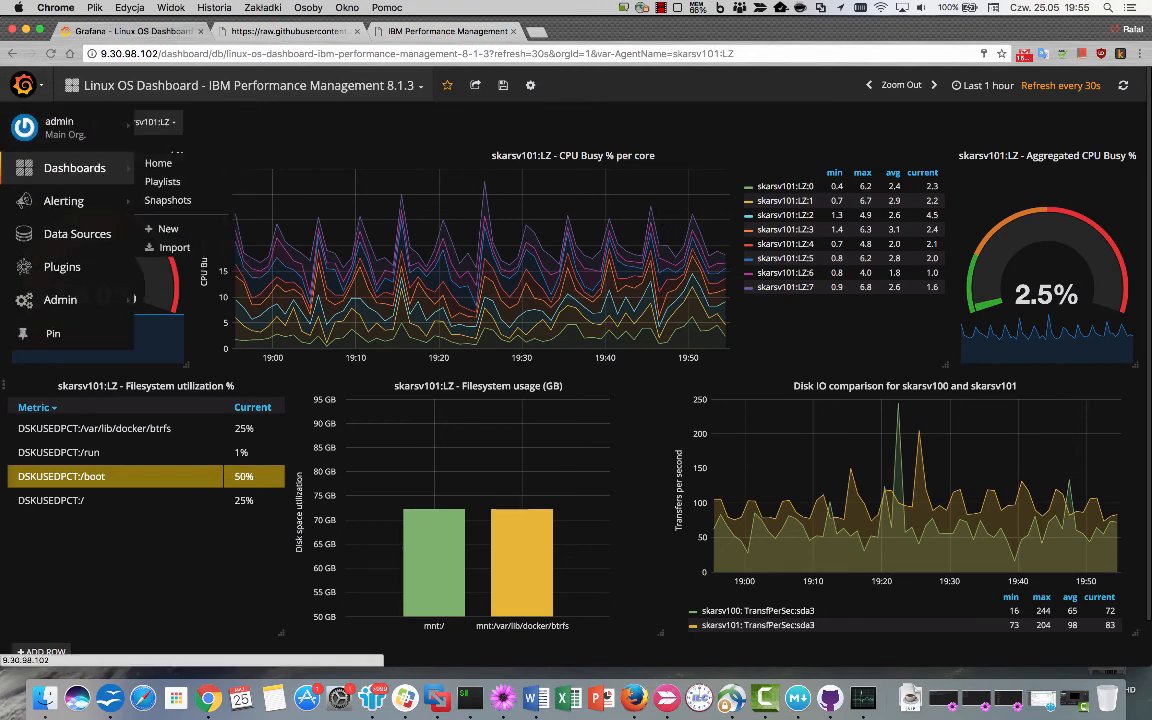
{"action": "left_click", "coordinate": [174, 247]}
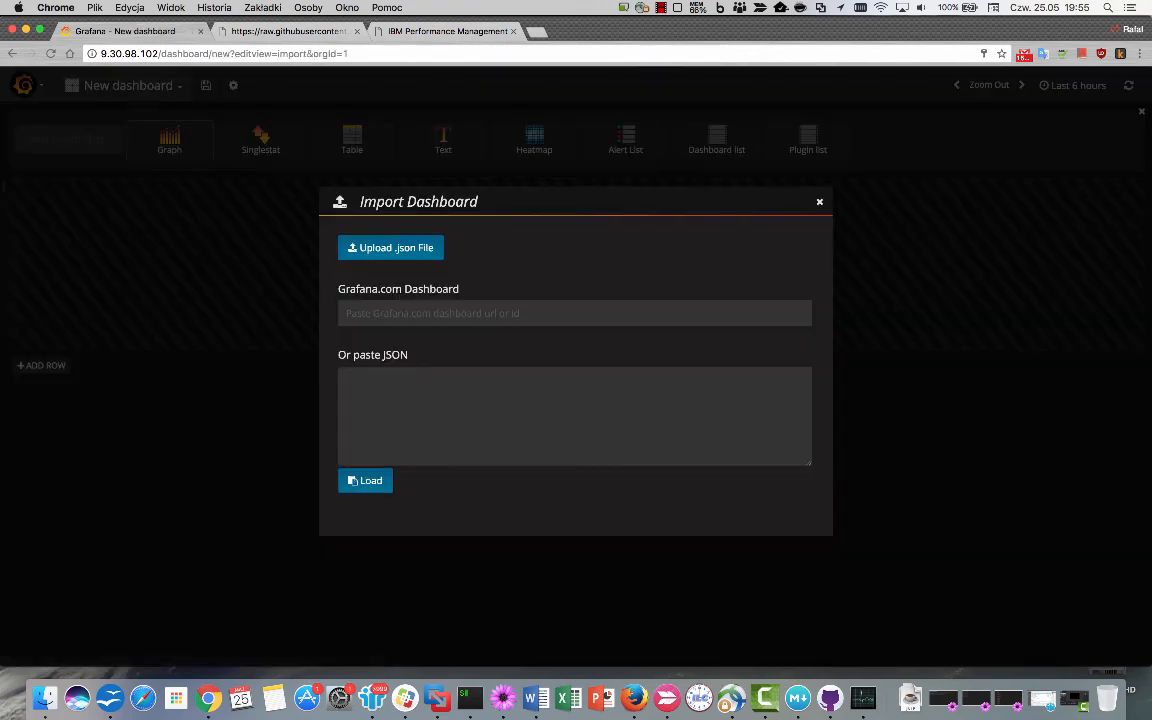
{"action": "left_click", "coordinate": [288, 31]}
{"action": "left_click", "coordinate": [13, 54]}
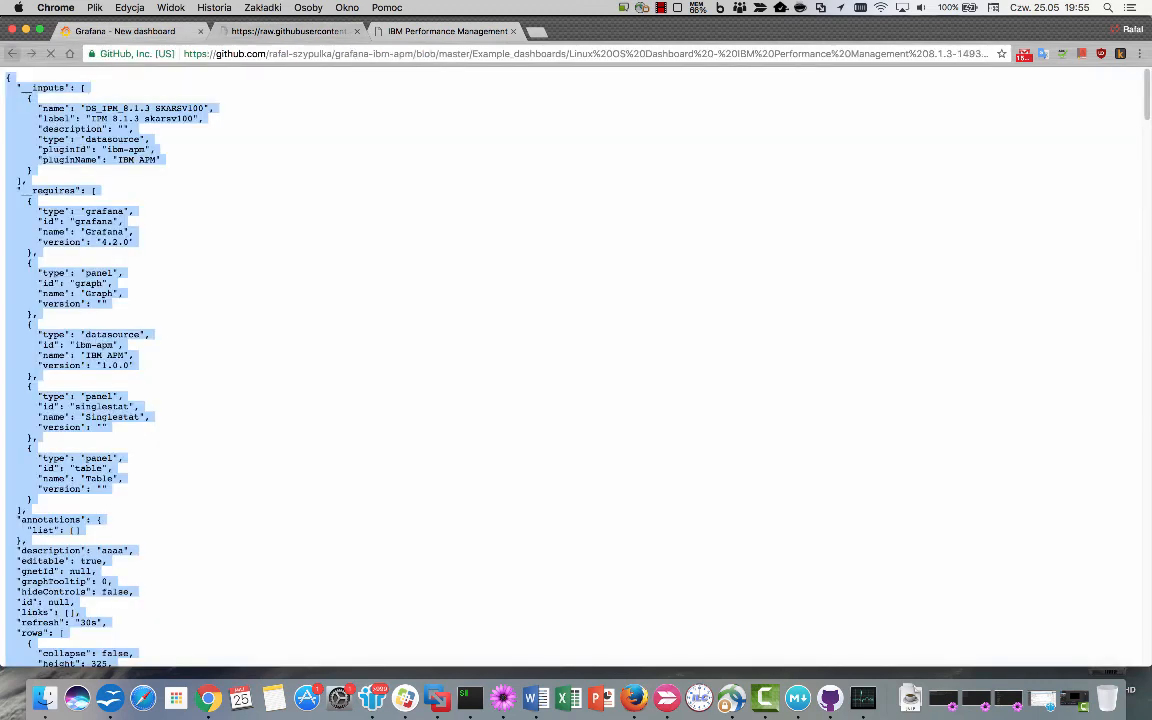
{"action": "left_click", "coordinate": [13, 54]}
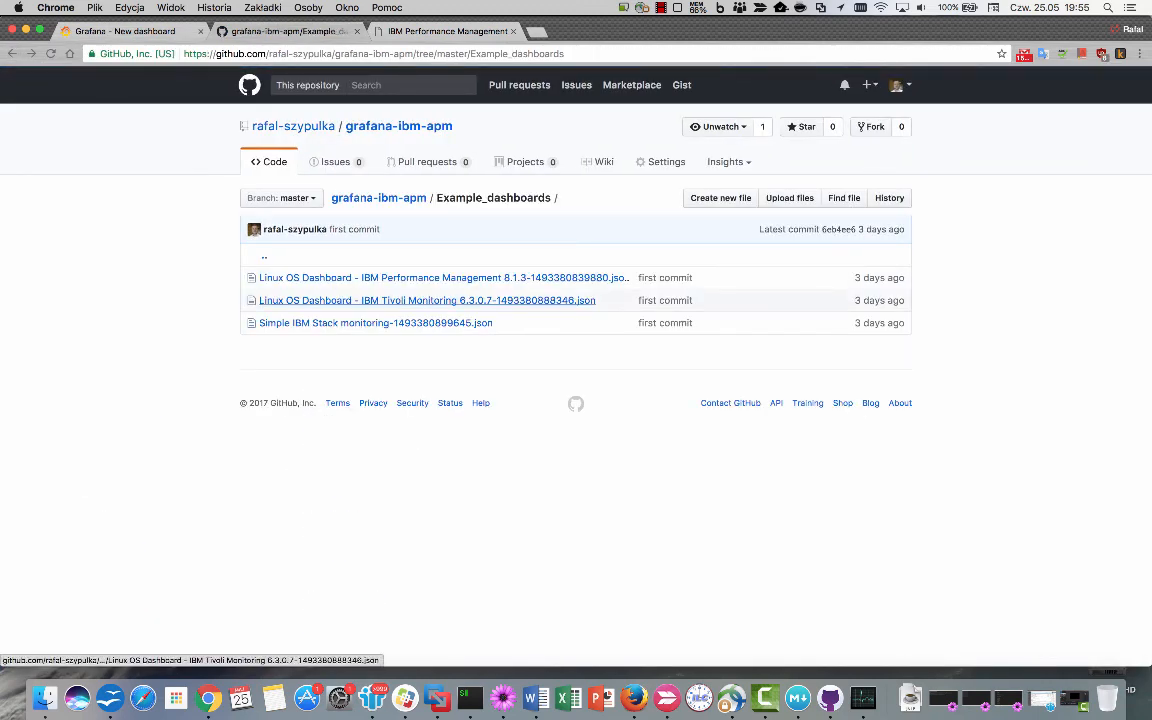
{"action": "left_click", "coordinate": [427, 300]}
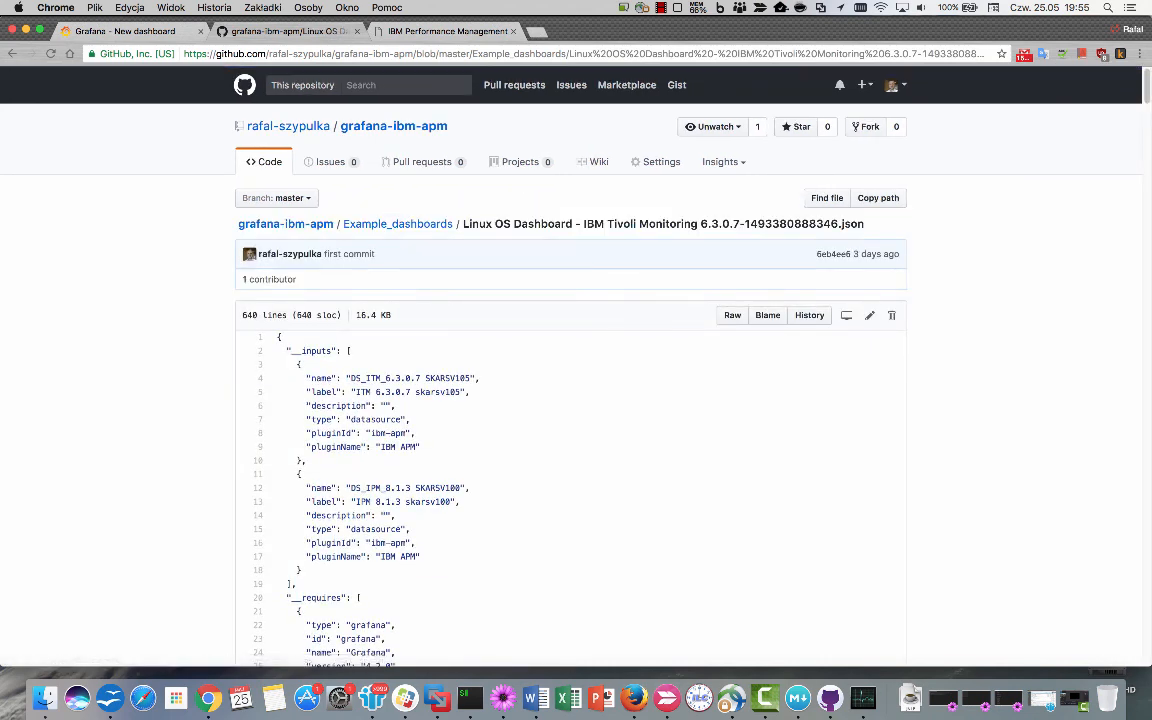
{"action": "left_click", "coordinate": [732, 315]}
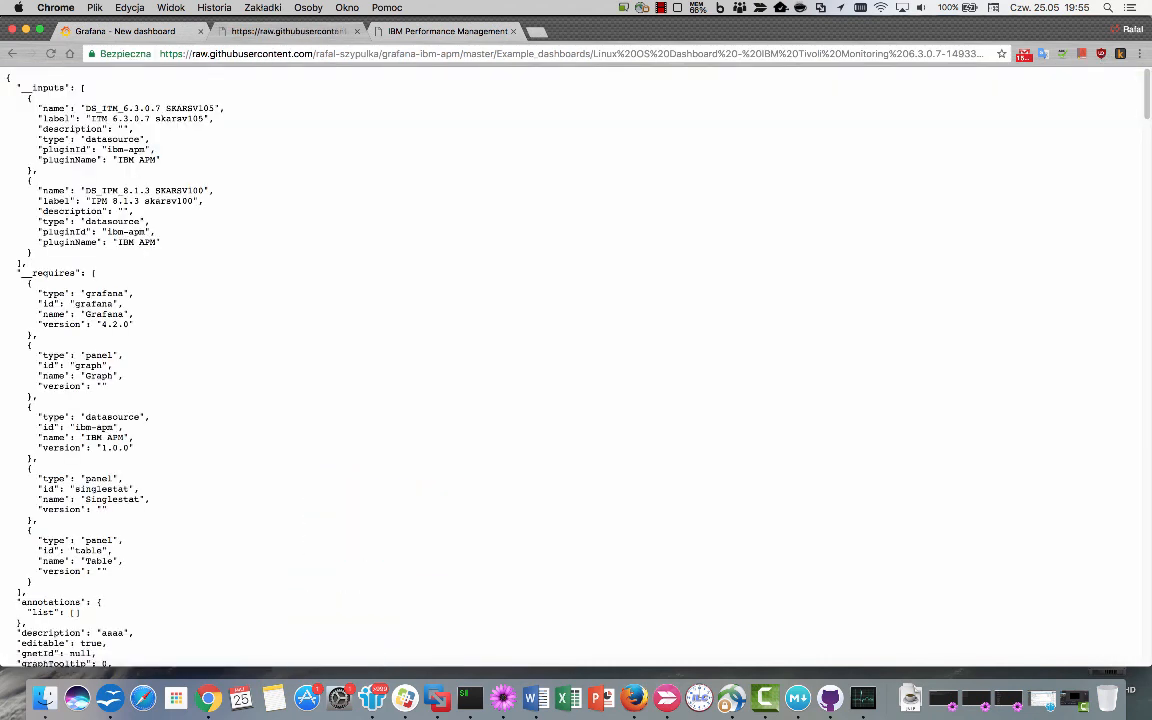
{"action": "key", "text": "super+a"}
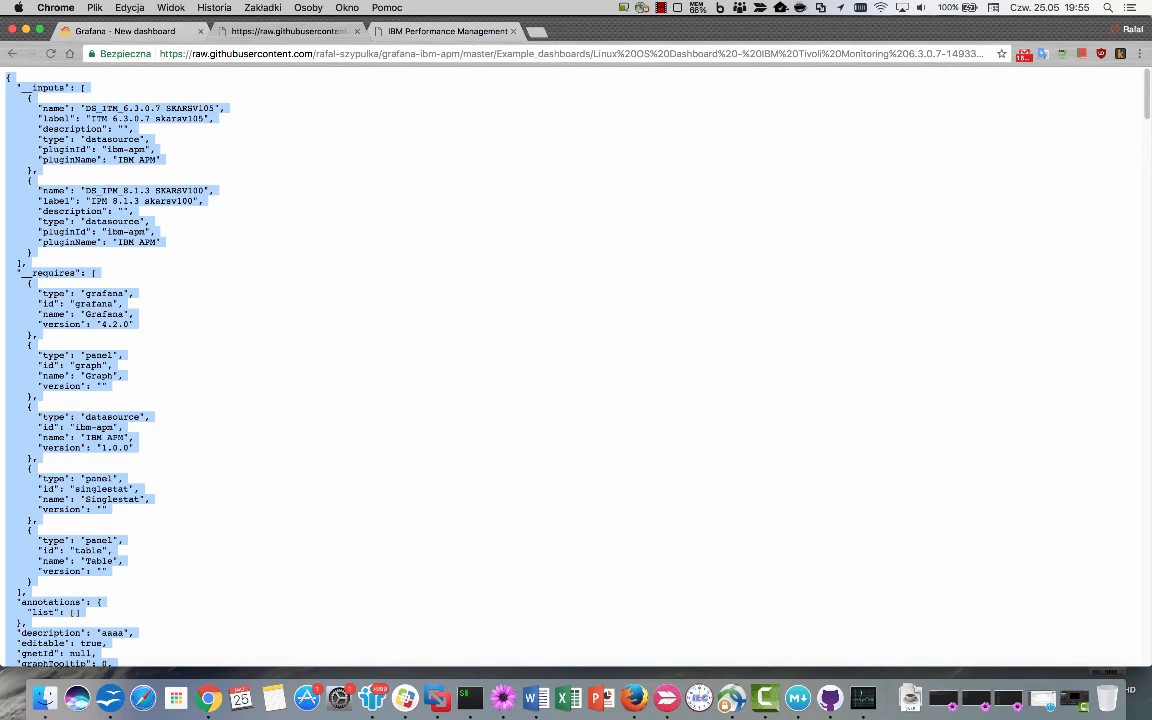
{"action": "left_click", "coordinate": [126, 31]}
{"action": "left_click", "coordinate": [560, 412]}
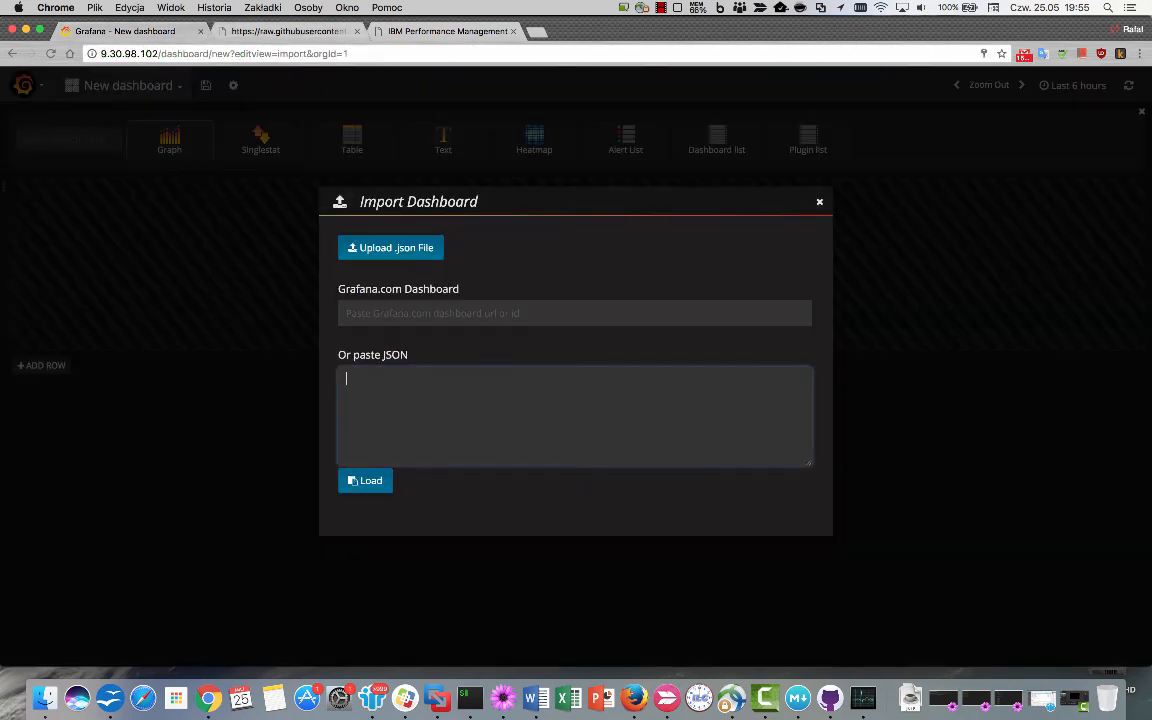
Paste and load the Tivoli JSON, map ITM to skarsv105-ITM6 and IPM to skarsv100-APM8, and import.
{"action": "key", "text": "super+v"}
{"action": "left_click", "coordinate": [365, 481]}
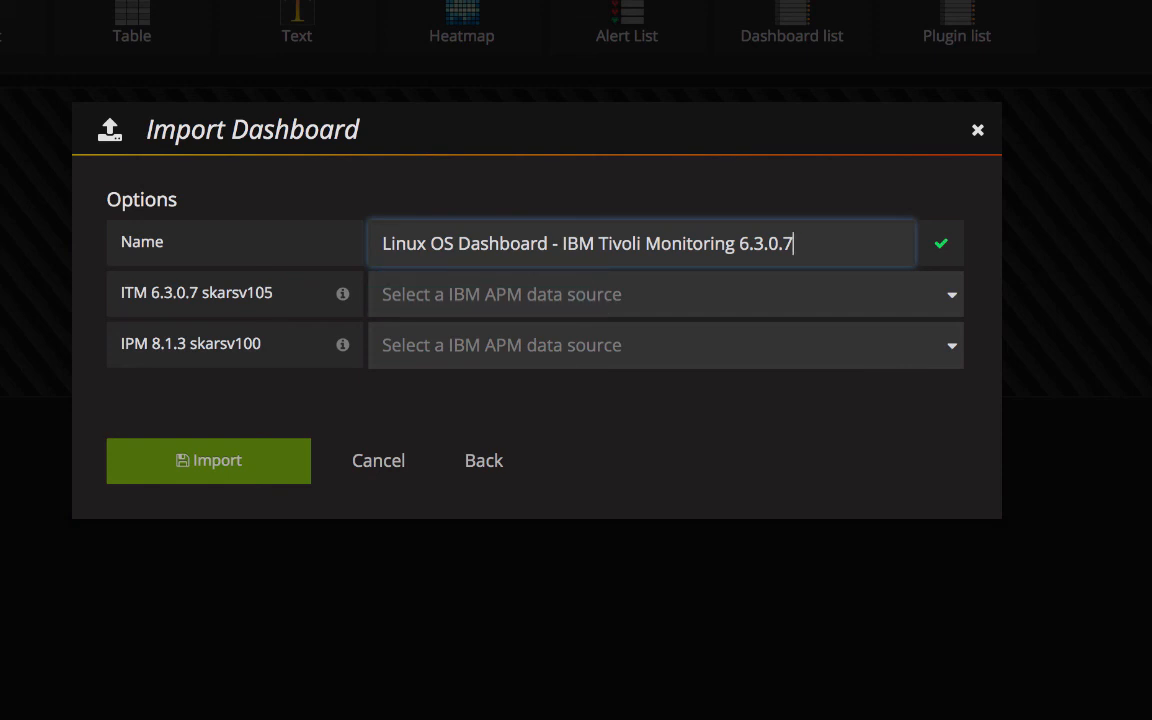
{"action": "left_click", "coordinate": [665, 294]}
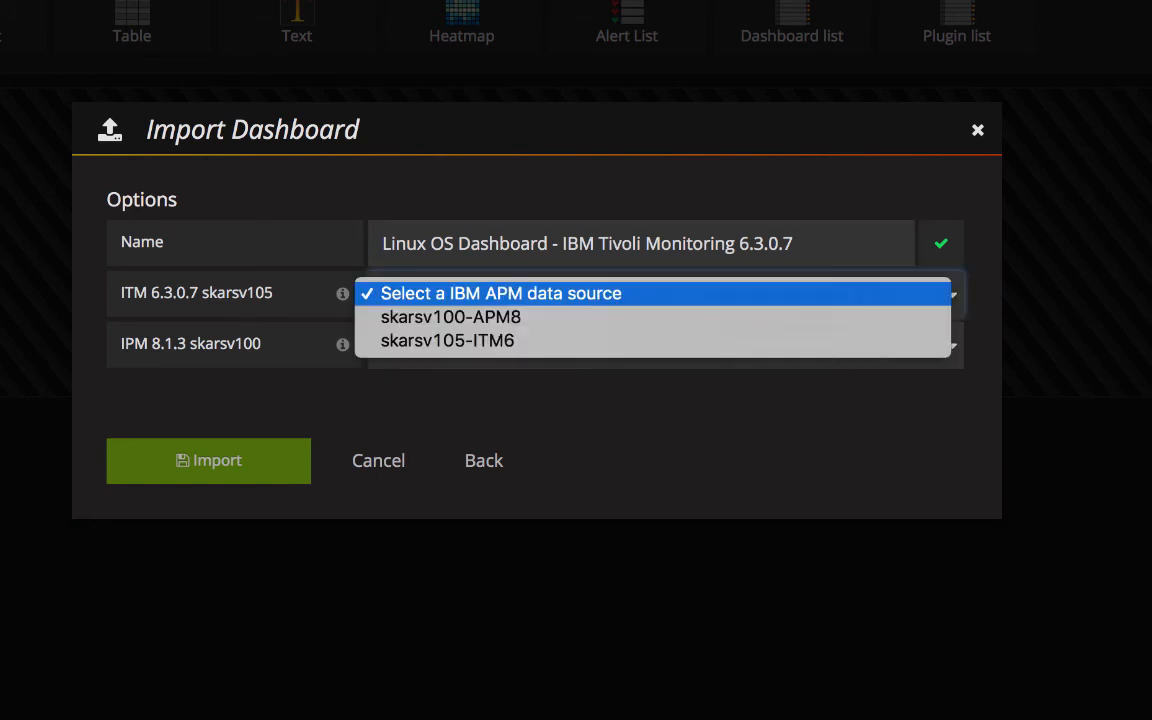
{"action": "left_click", "coordinate": [447, 340]}
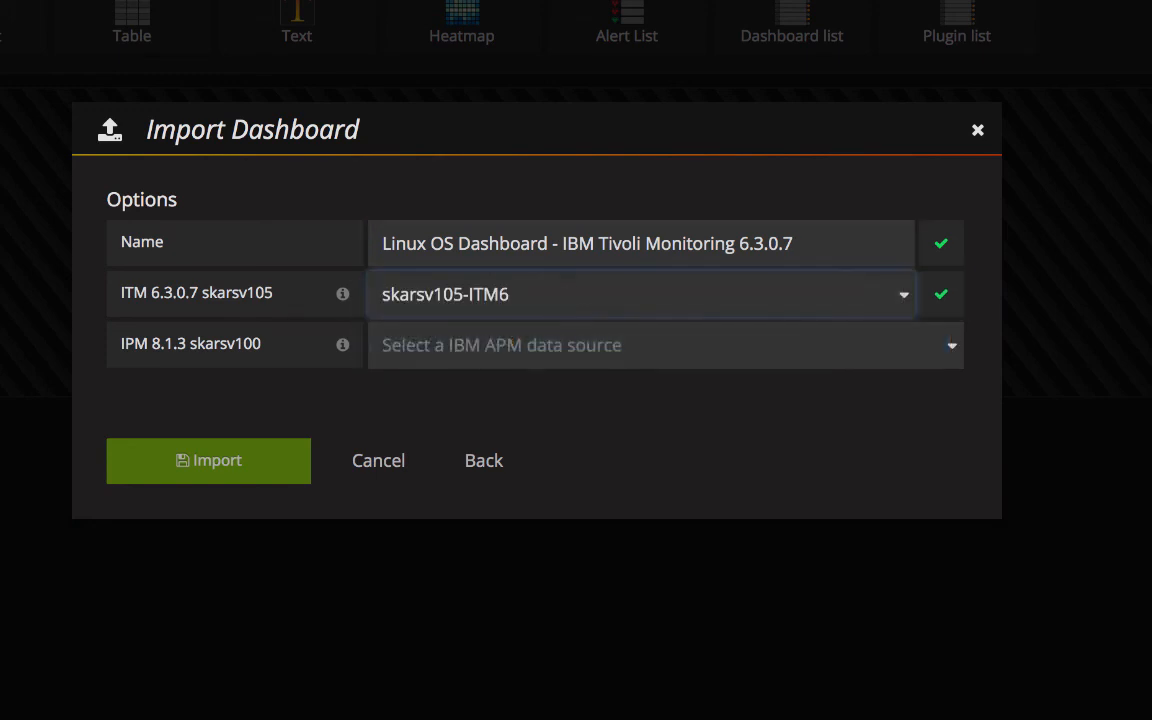
{"action": "left_click", "coordinate": [665, 346]}
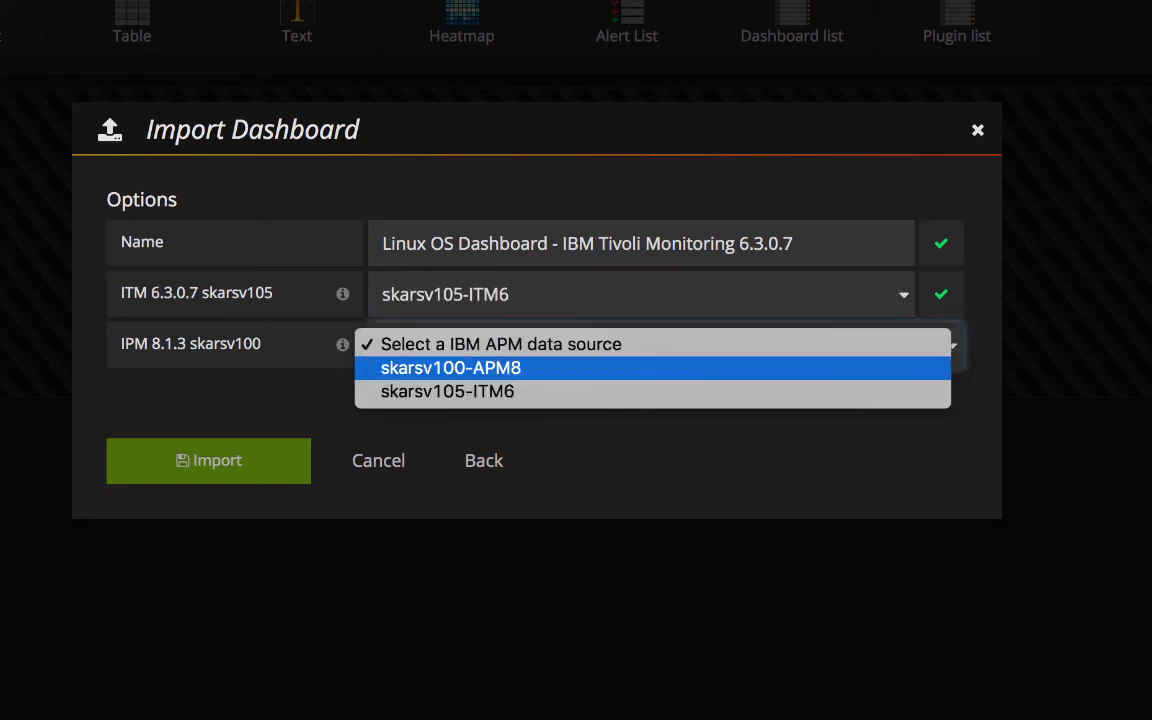
{"action": "left_click", "coordinate": [451, 368]}
{"action": "left_click", "coordinate": [209, 461]}
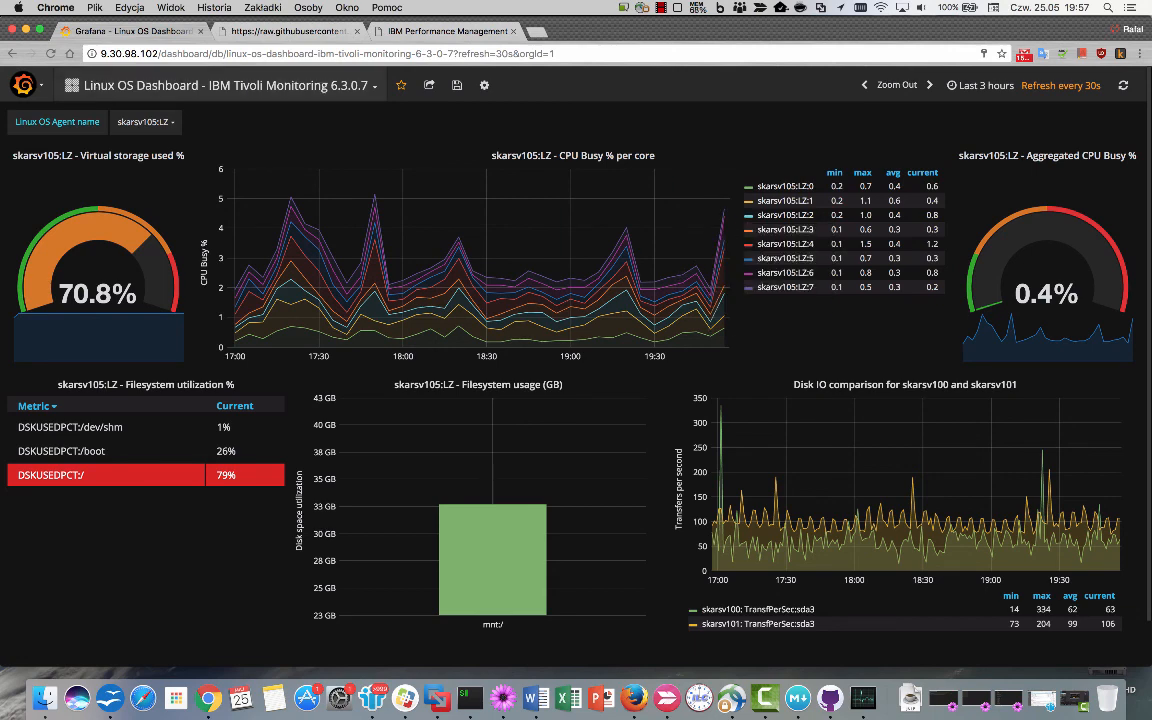
Switch to the Linux OS Dashboard - IBM Performance Management 8.1.3 and select agent skarsv101:LZ.
{"action": "left_click", "coordinate": [228, 85]}
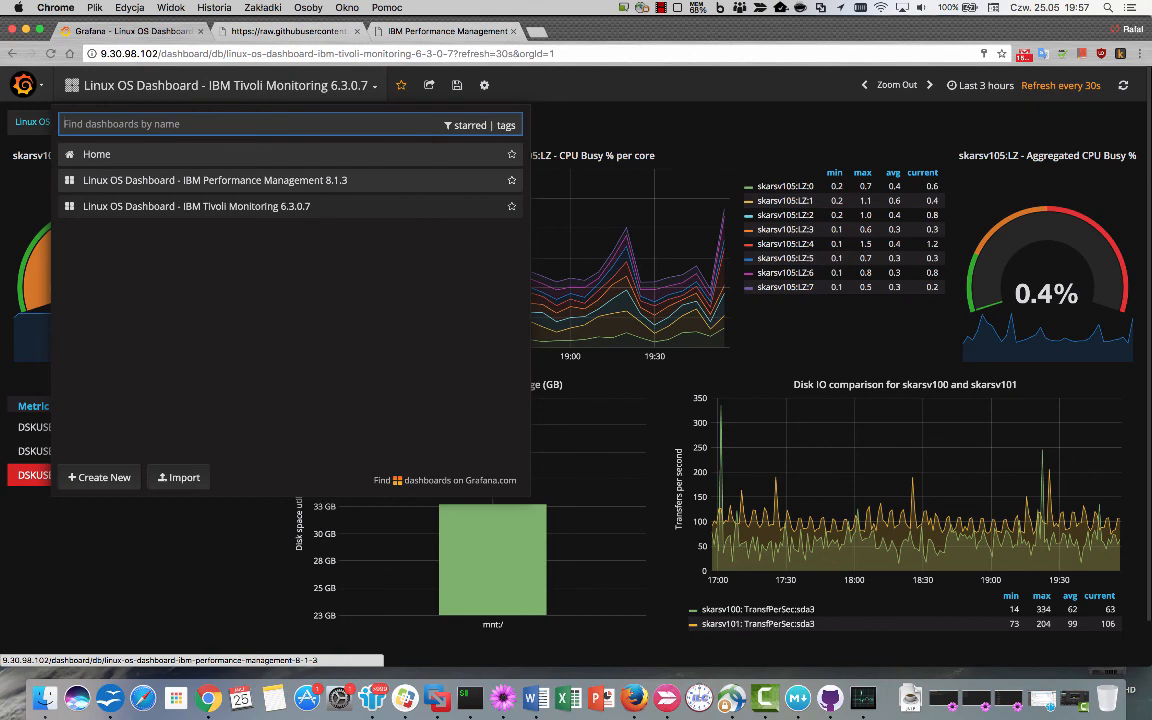
{"action": "left_click", "coordinate": [215, 180]}
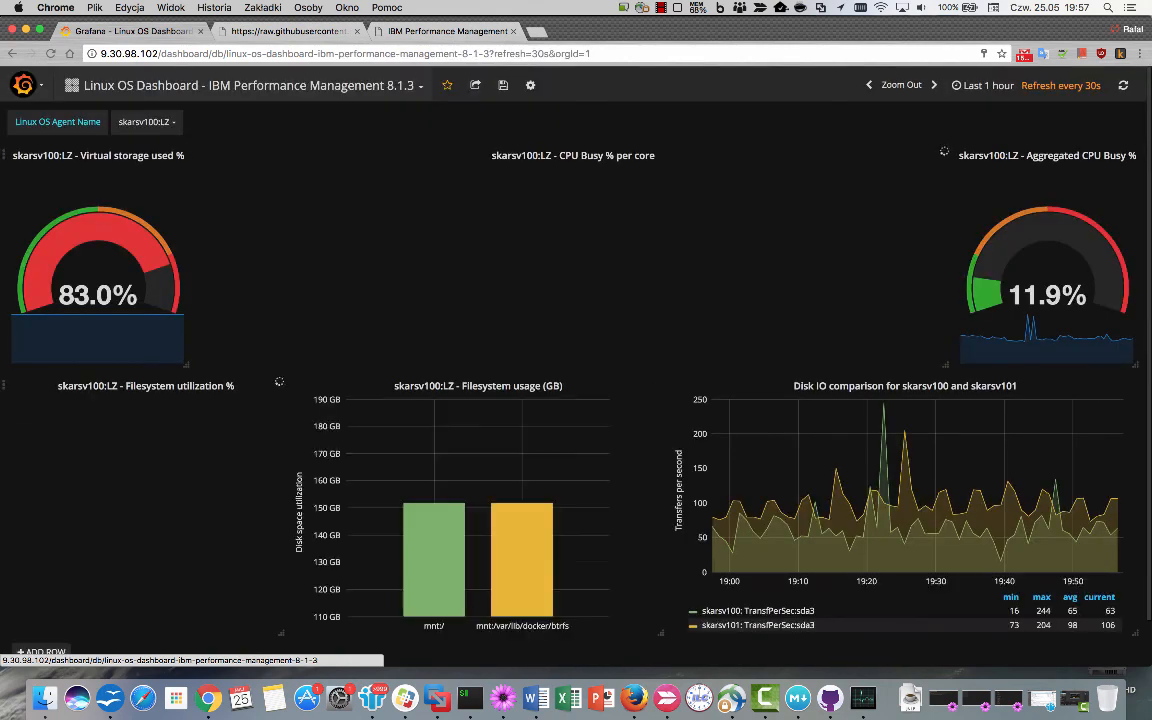
{"action": "left_click", "coordinate": [146, 122]}
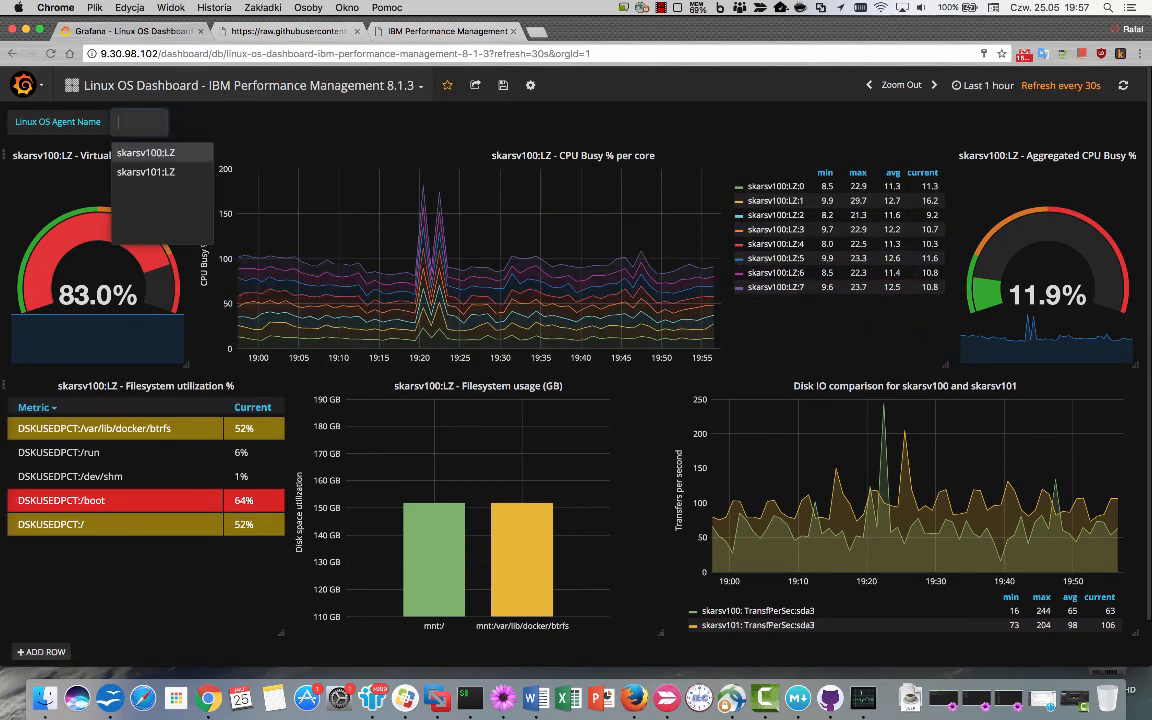
{"action": "left_click", "coordinate": [146, 172]}
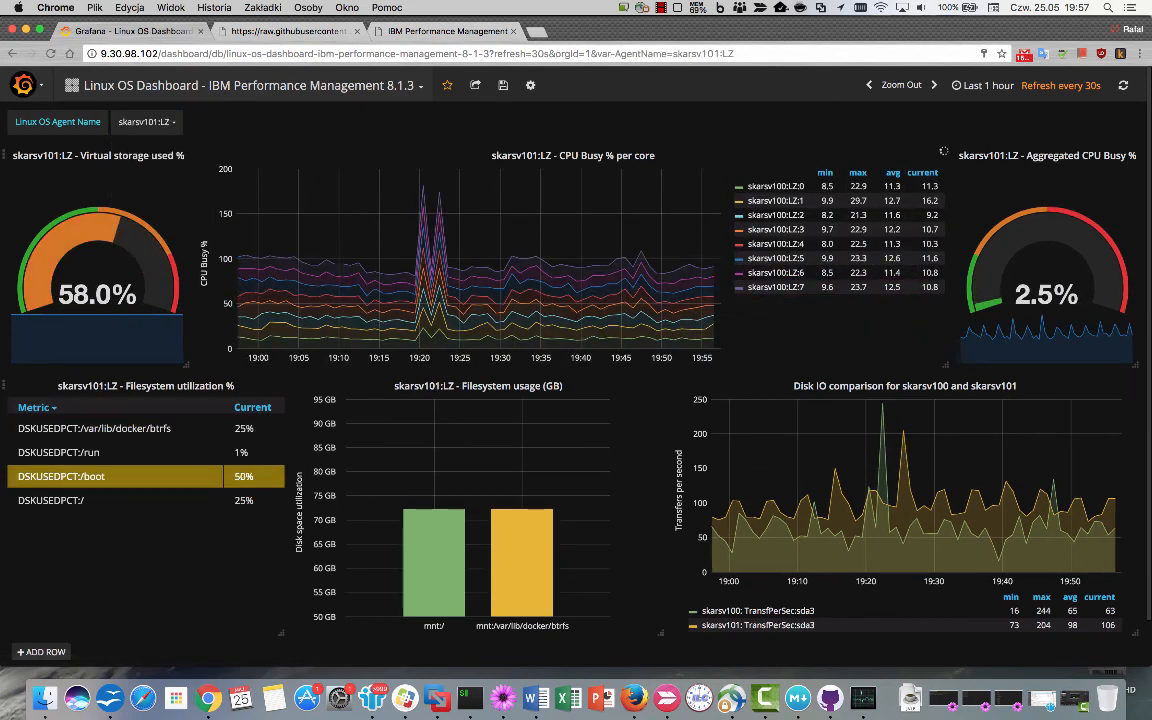